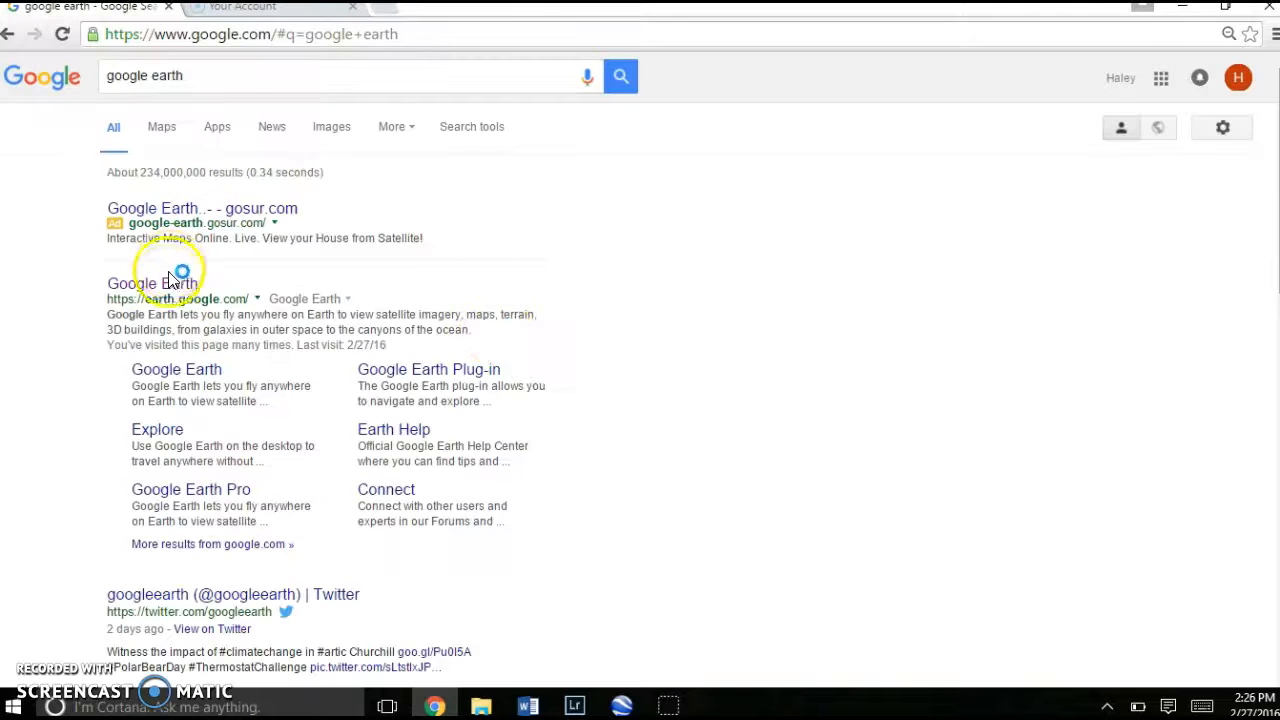
# Open the Google Earth website from the search results and switch to the Google Earth desktop program.
pyautogui.click(172, 286)
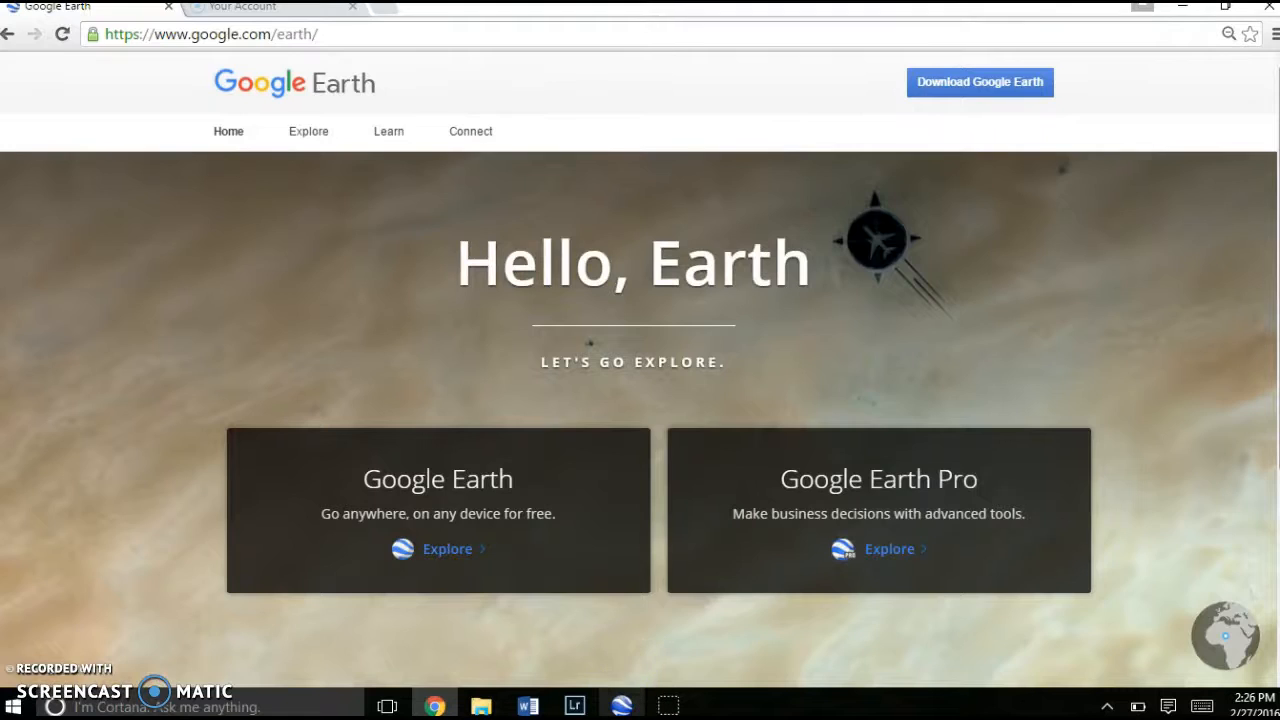
pyautogui.click(622, 706)
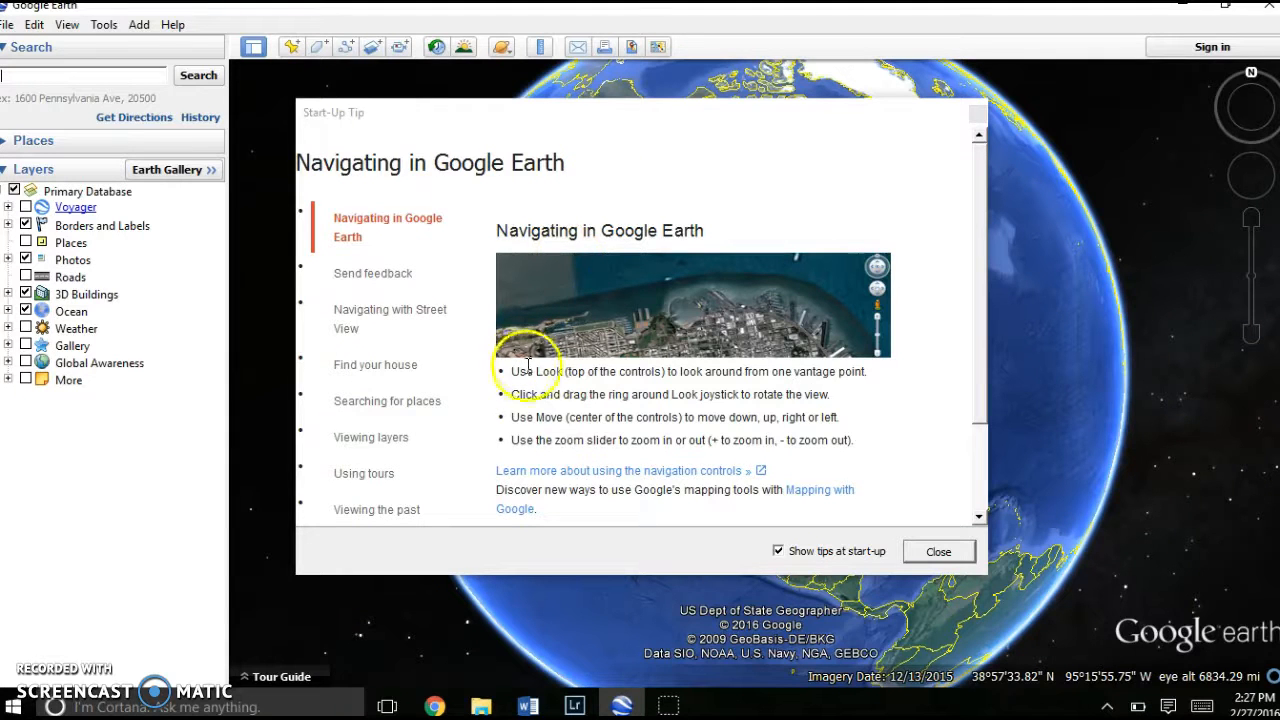
# Try the globe navigation controls: rotate the view and return it to north, shift the view south, and adjust the zoom.
pyautogui.moveTo(1237, 143)
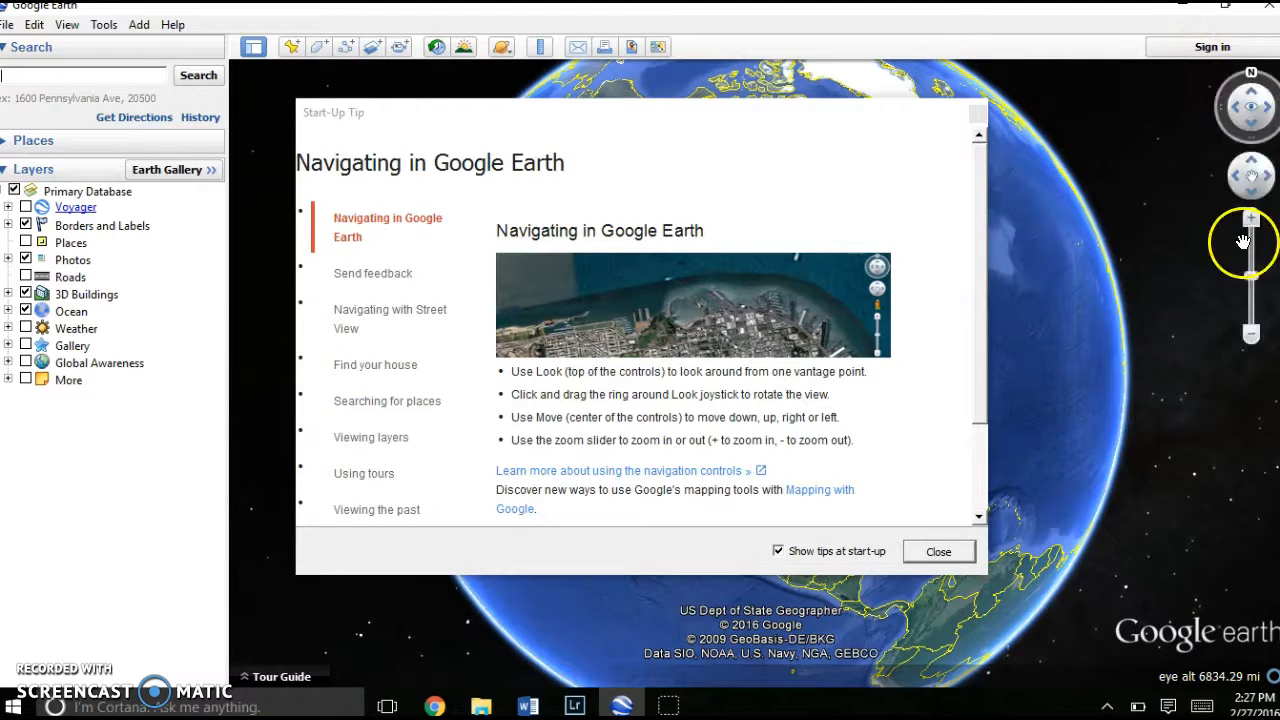
pyautogui.moveTo(1250, 83)
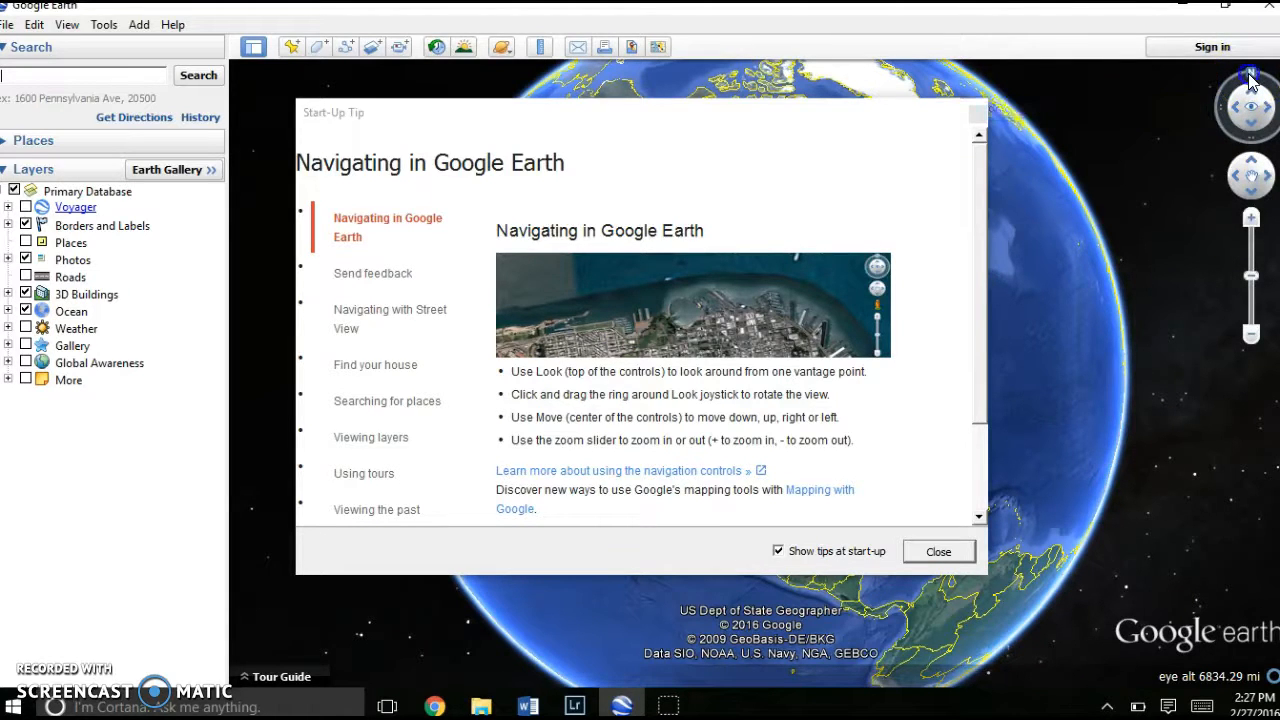
pyautogui.click(1252, 83)
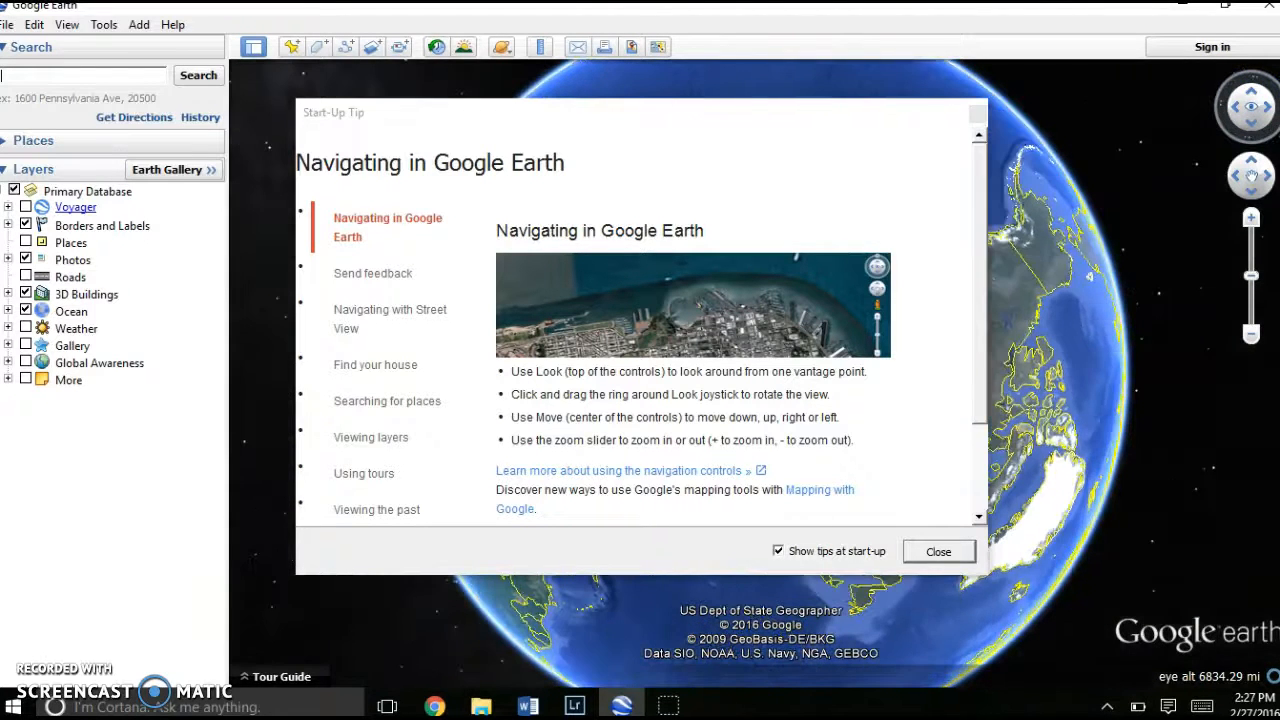
pyautogui.moveTo(1279, 96); pyautogui.dragTo(1258, 80)
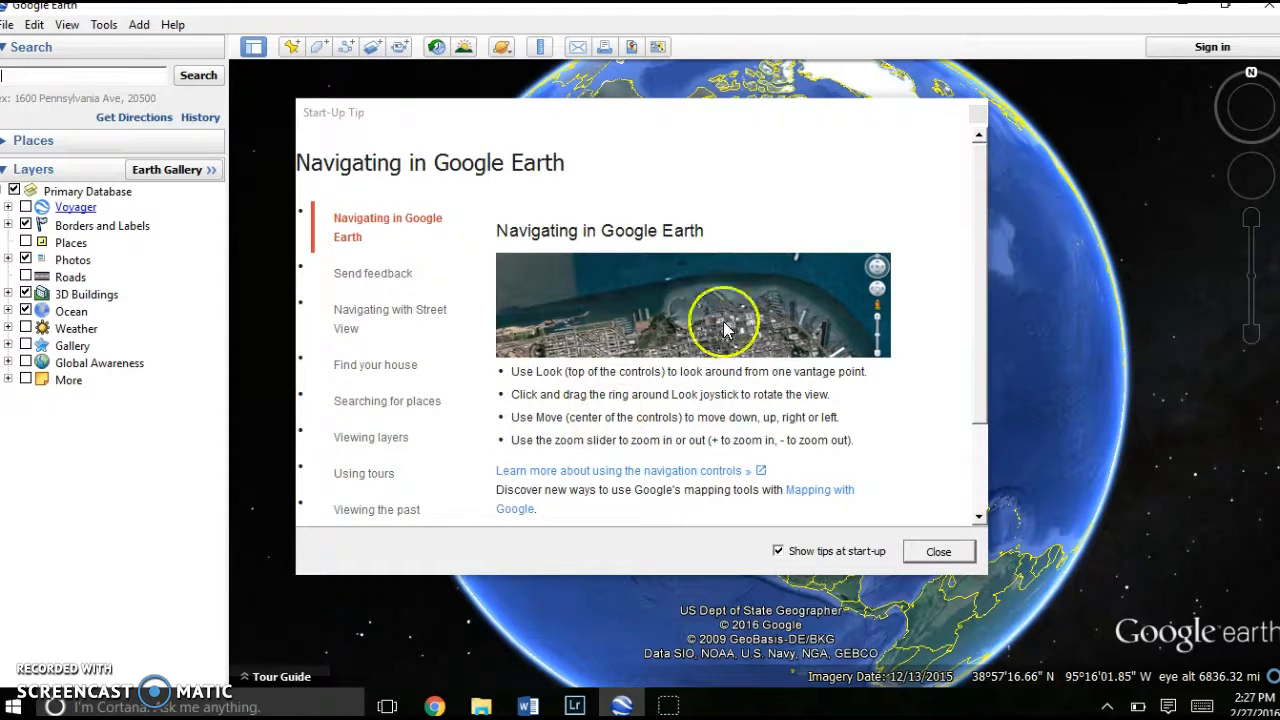
pyautogui.click(1257, 163)
pyautogui.click(1252, 192)
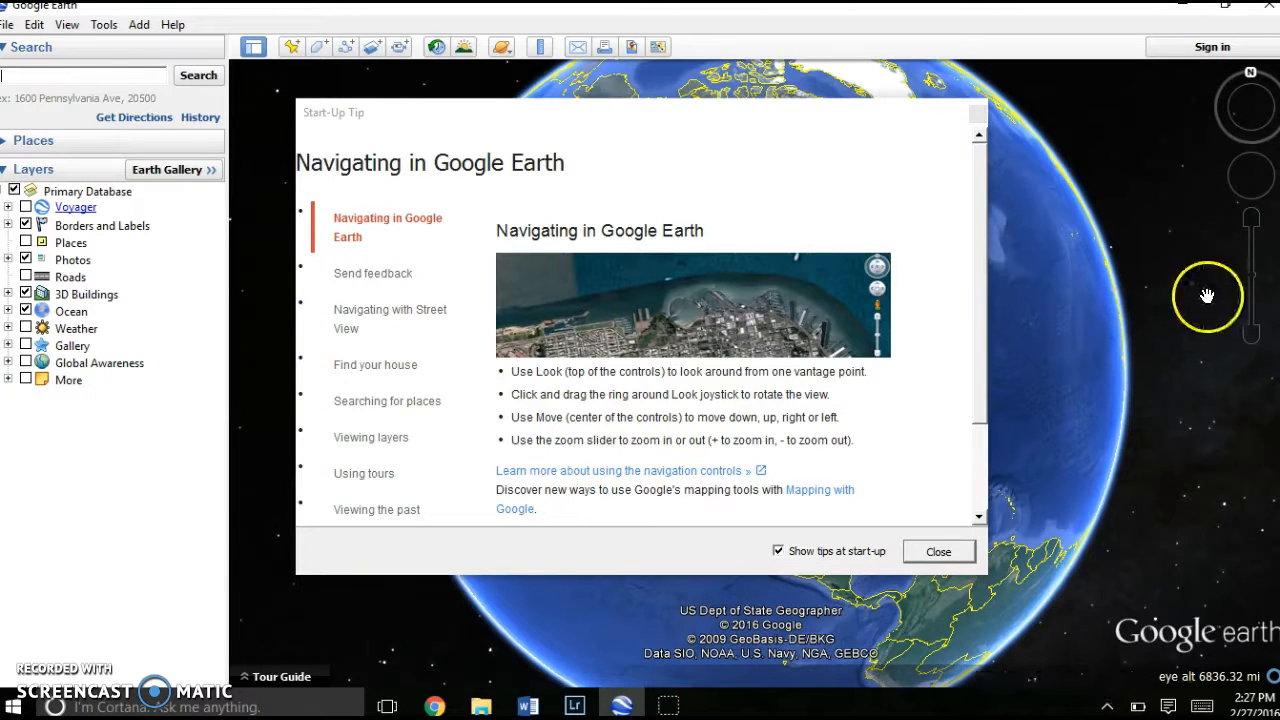
pyautogui.moveTo(1260, 290); pyautogui.dragTo(1256, 281)
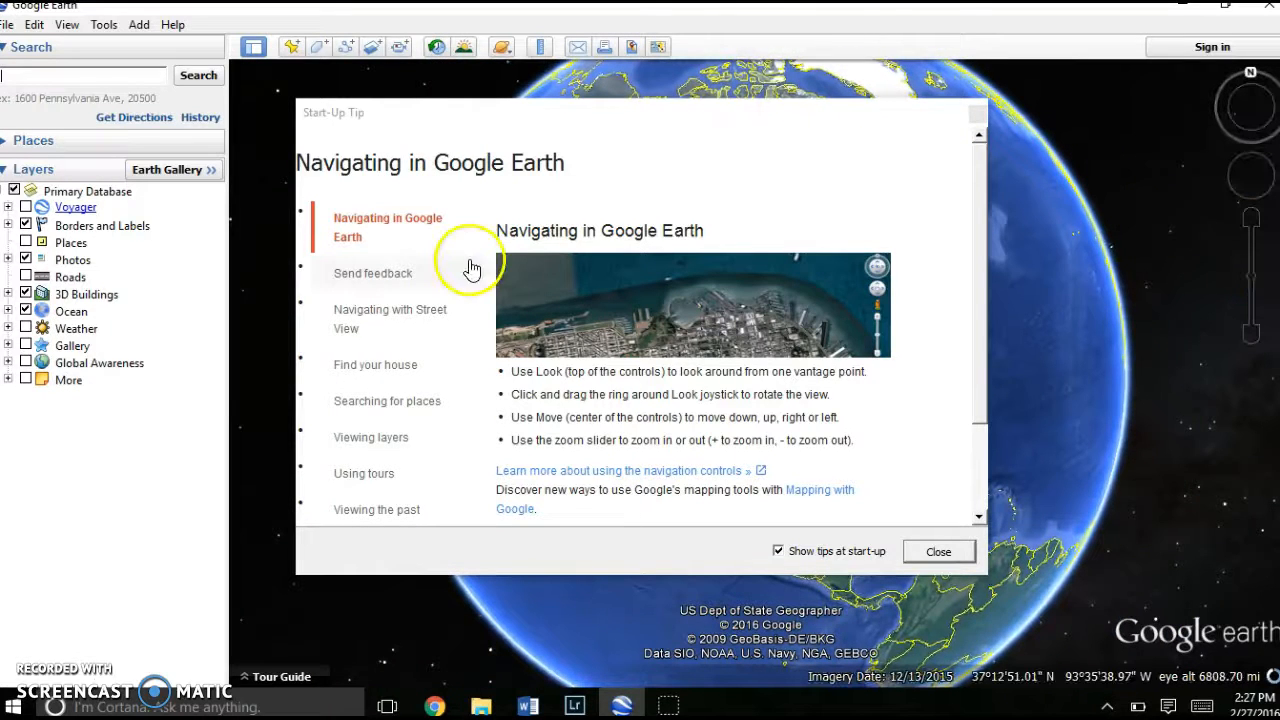
# Read the start-up tips from Navigating with Street View through Viewing the past, and close the tips window.
pyautogui.click(384, 314)
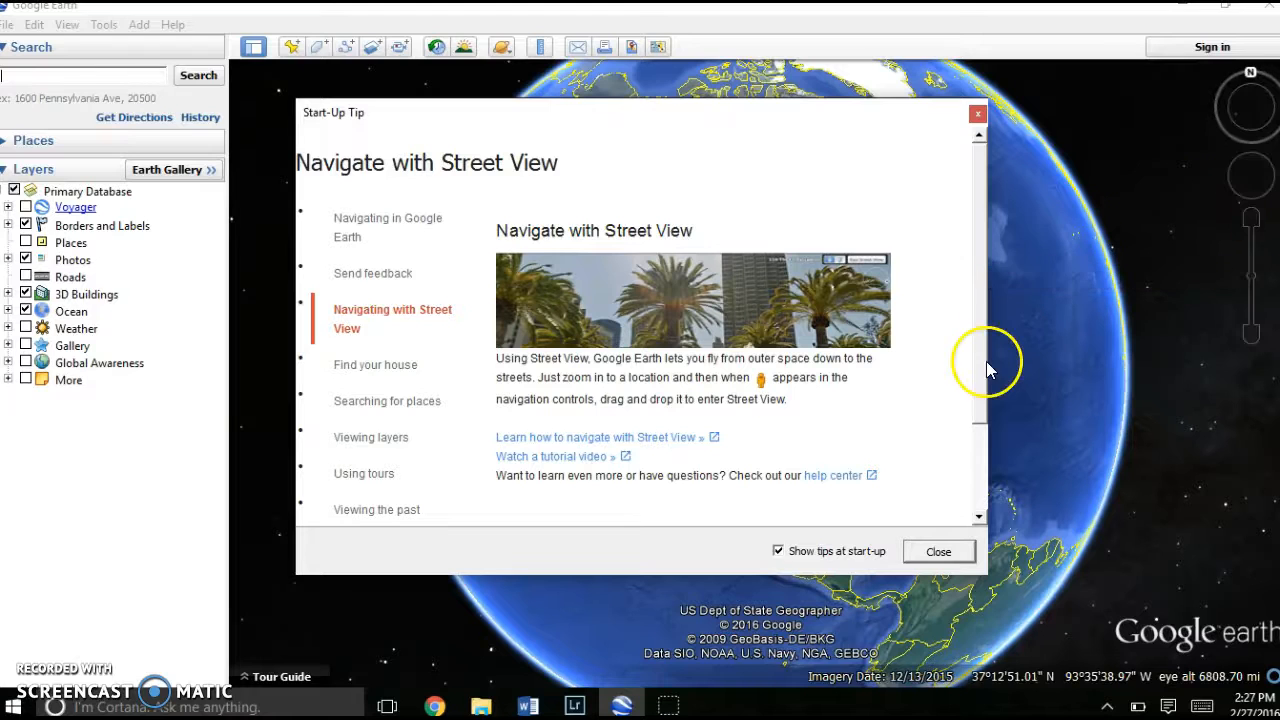
pyautogui.click(413, 364)
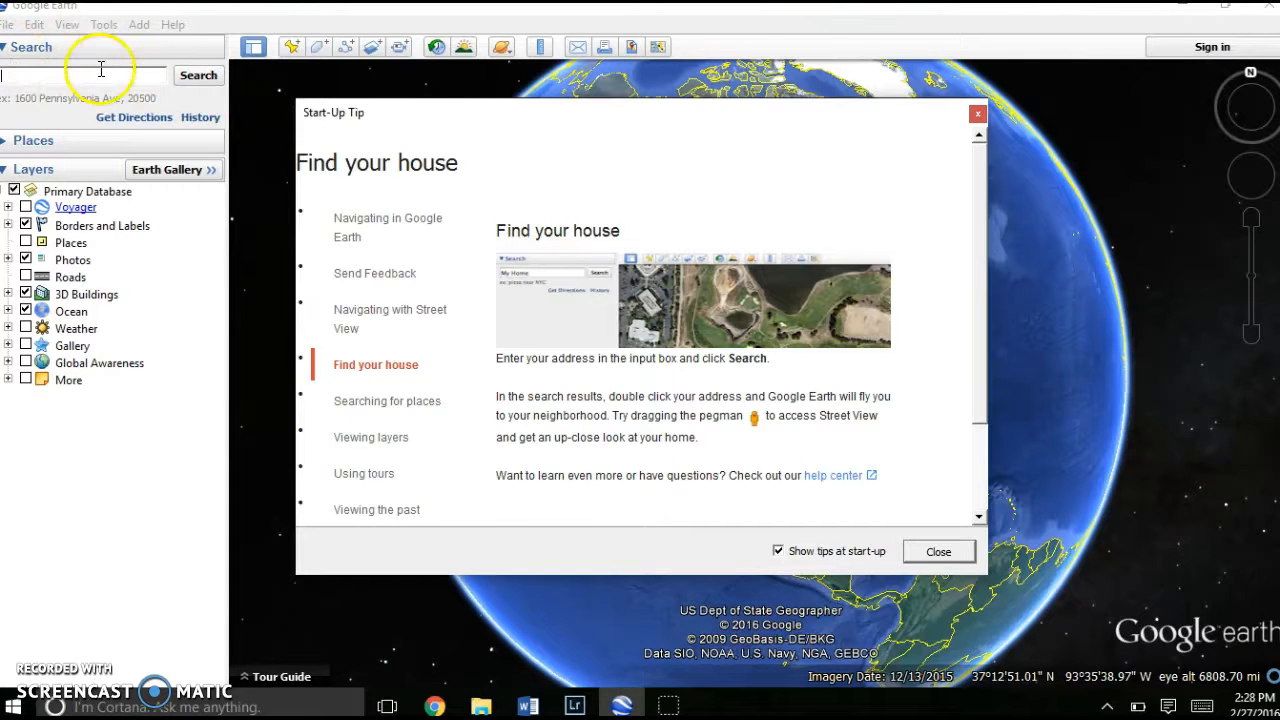
pyautogui.click(415, 405)
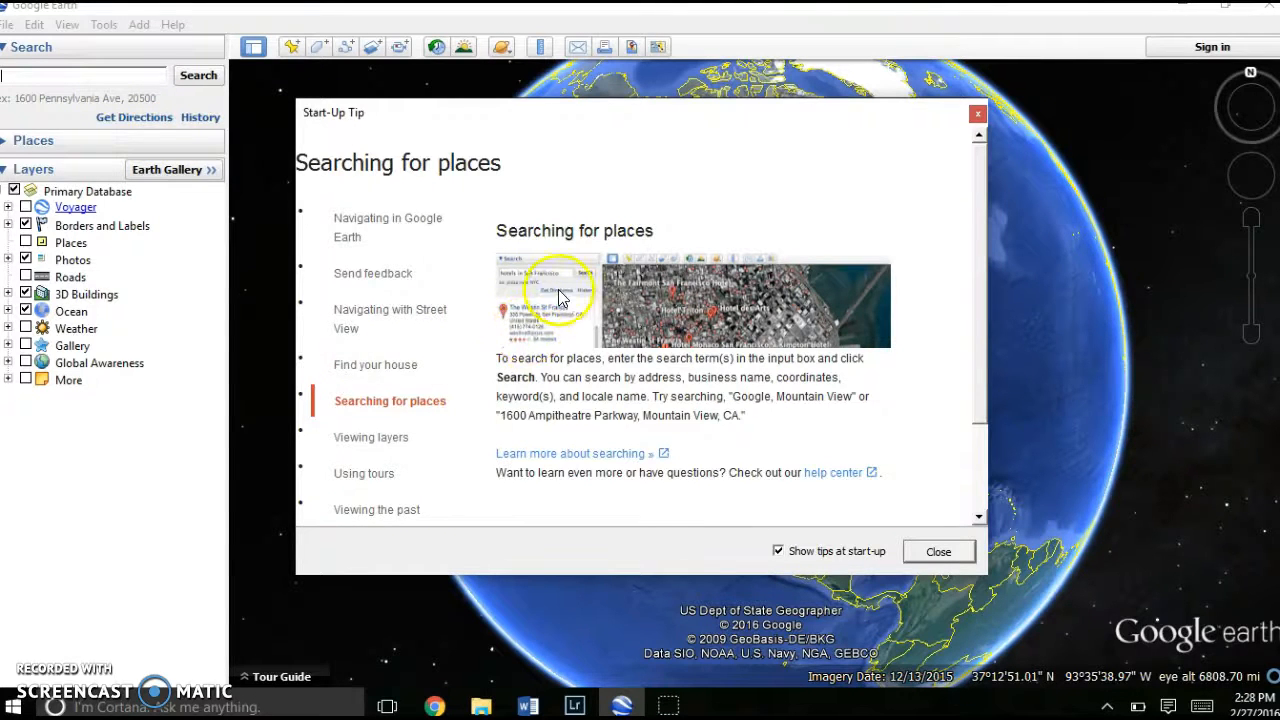
pyautogui.click(397, 440)
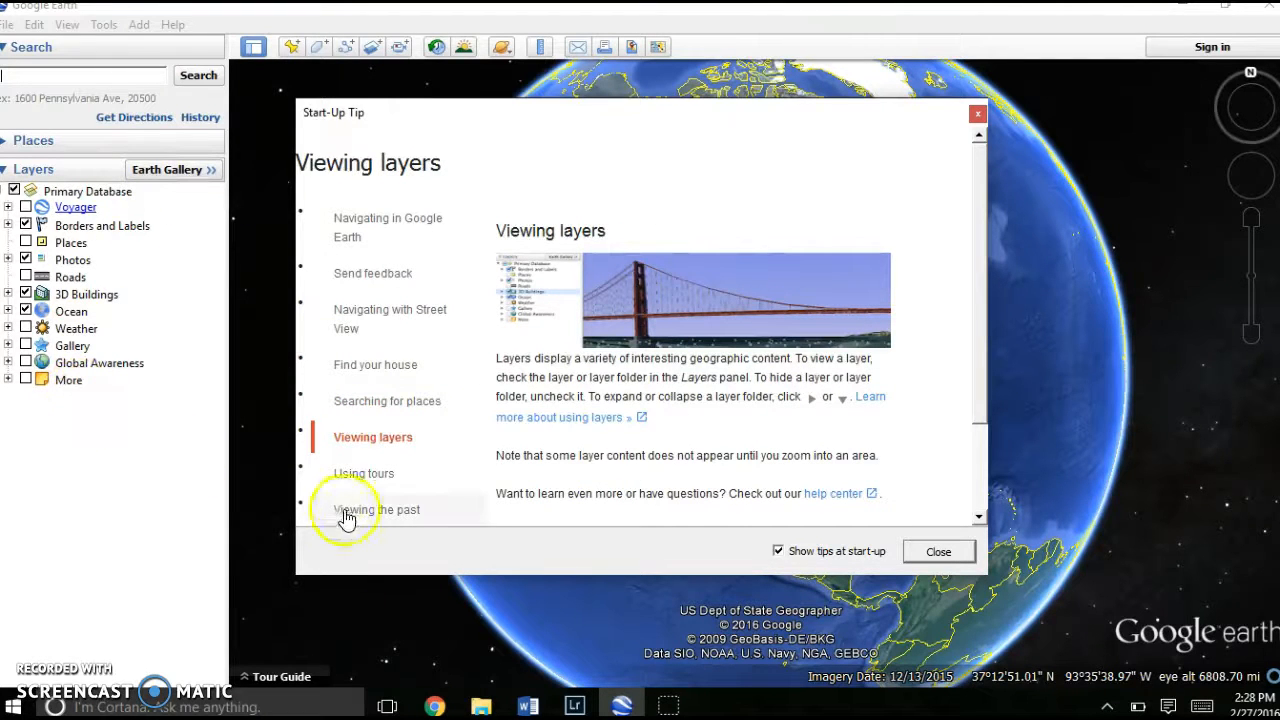
pyautogui.click(349, 476)
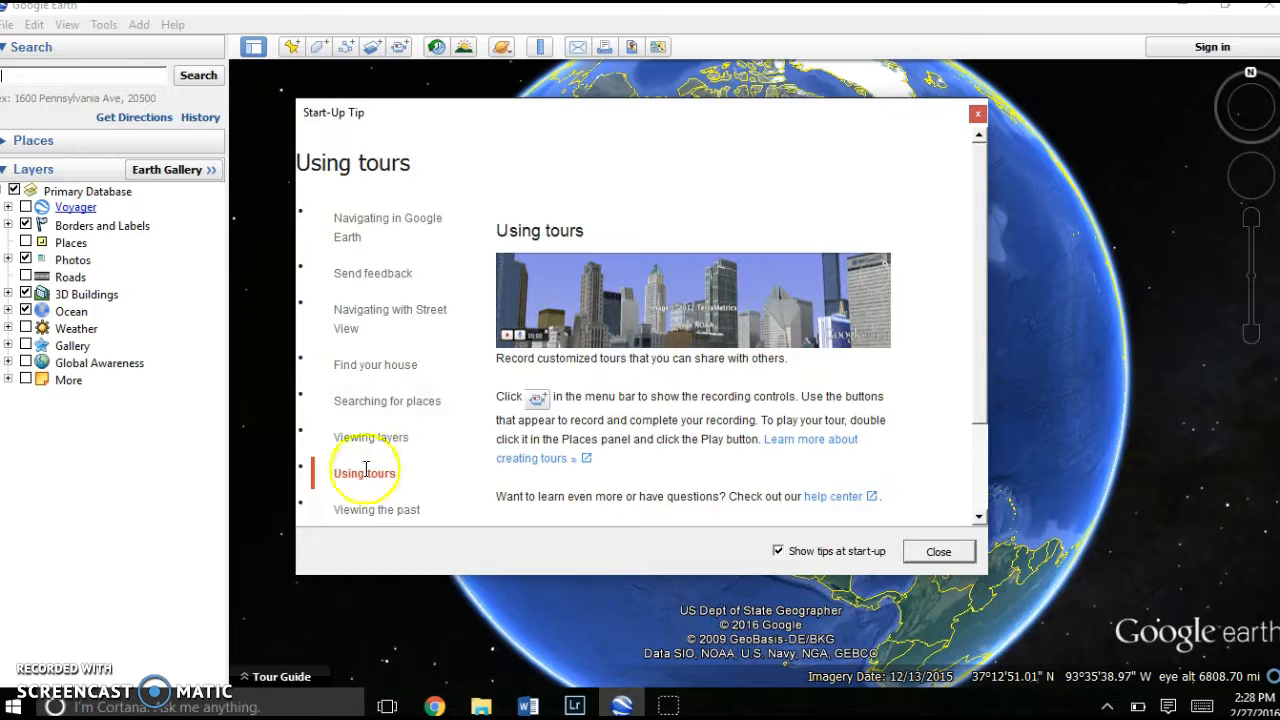
pyautogui.click(359, 513)
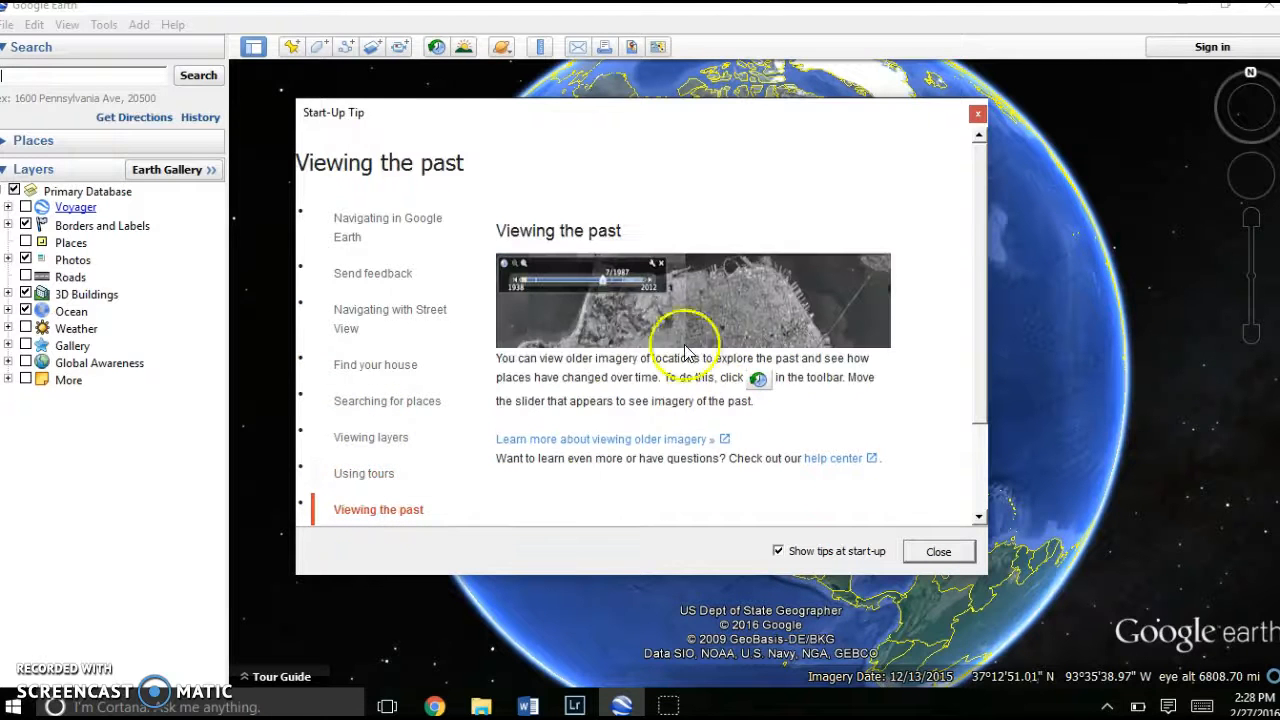
pyautogui.click(940, 552)
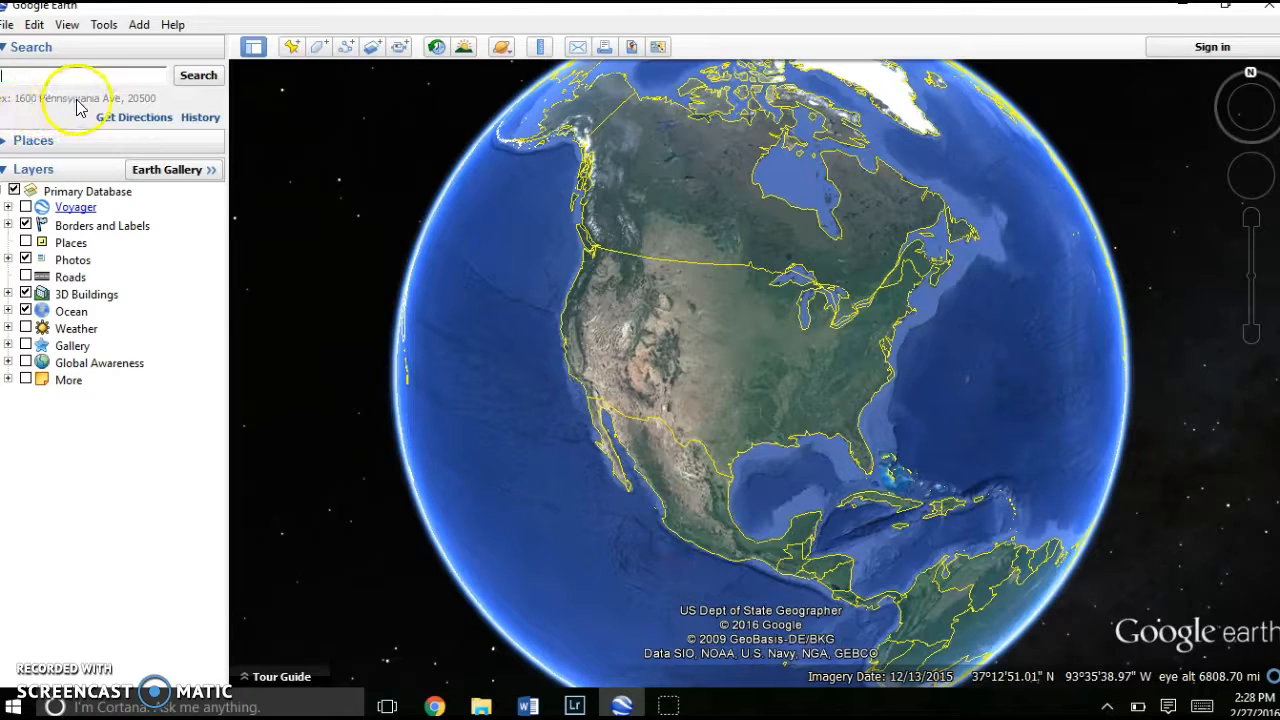
# Search for houston baptist university and fly to its campus.
pyautogui.click(10, 82)
pyautogui.write('Houston ba')
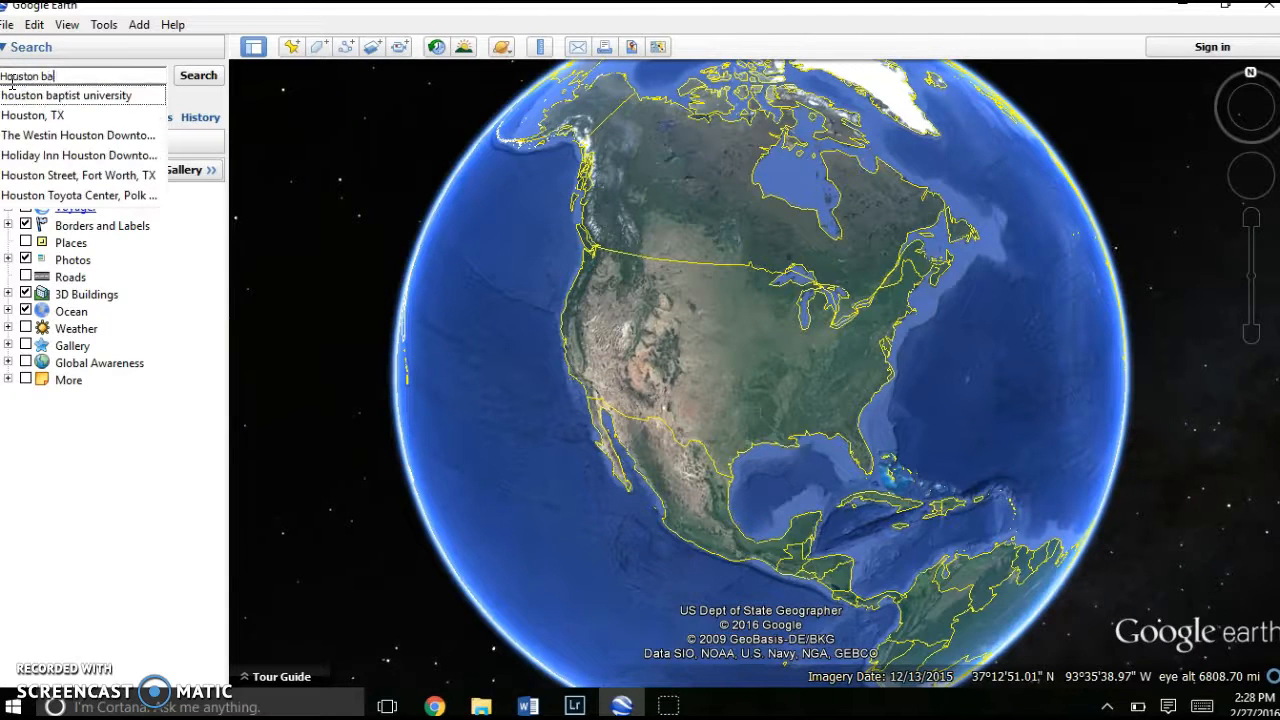
pyautogui.click(53, 97)
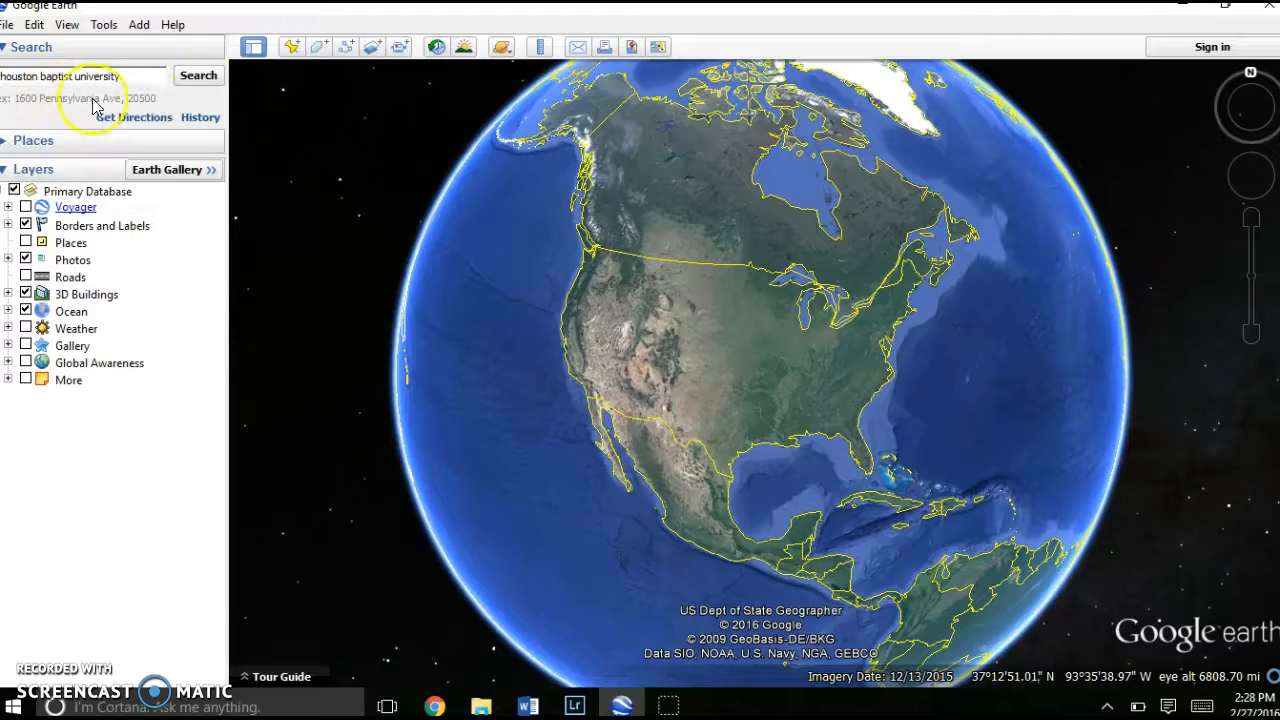
pyautogui.click(199, 76)
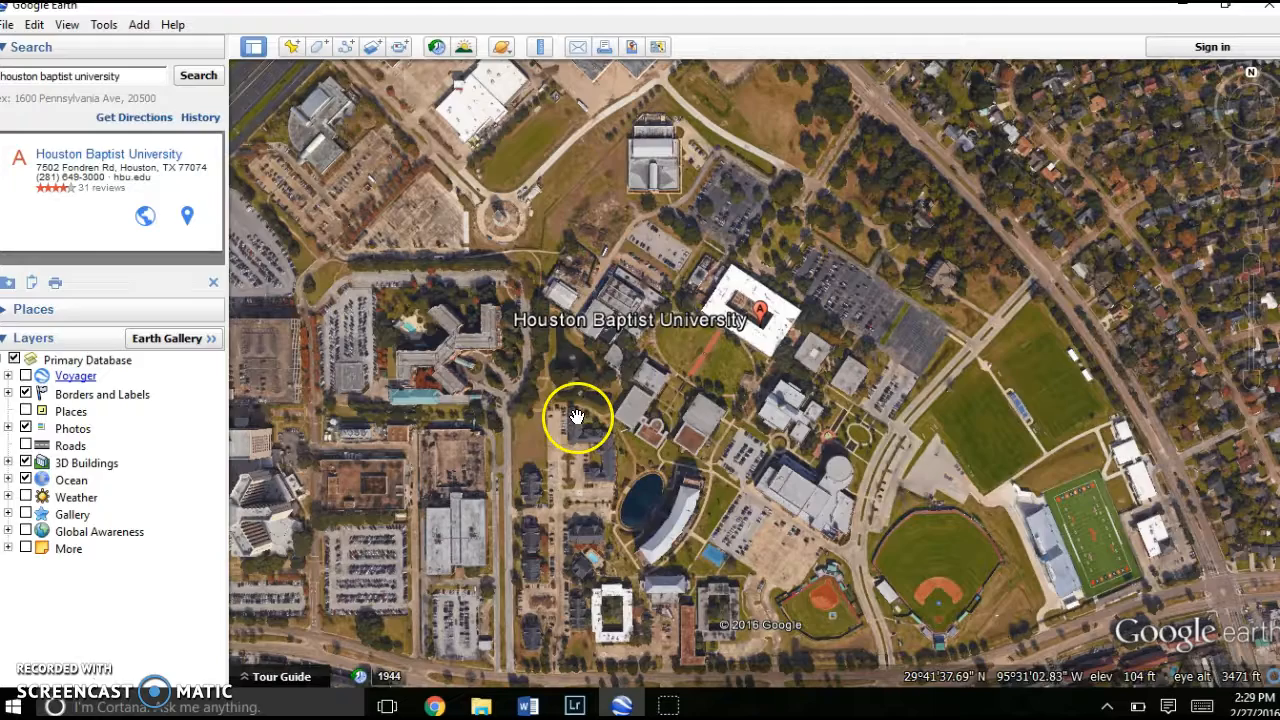
# Turn on historical imagery for the university campus and compare early imagery, 12/1978 and the latest 7/2015 date.
pyautogui.moveTo(742, 527); pyautogui.dragTo(751, 473)
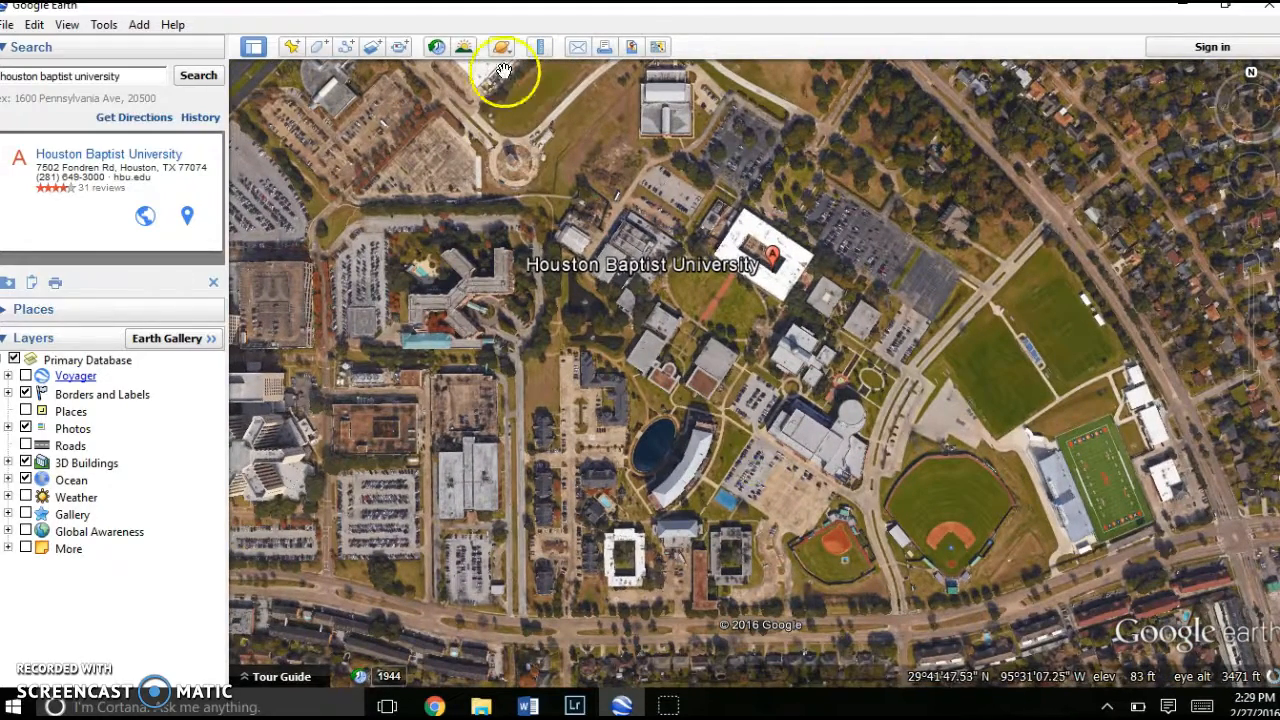
pyautogui.click(435, 50)
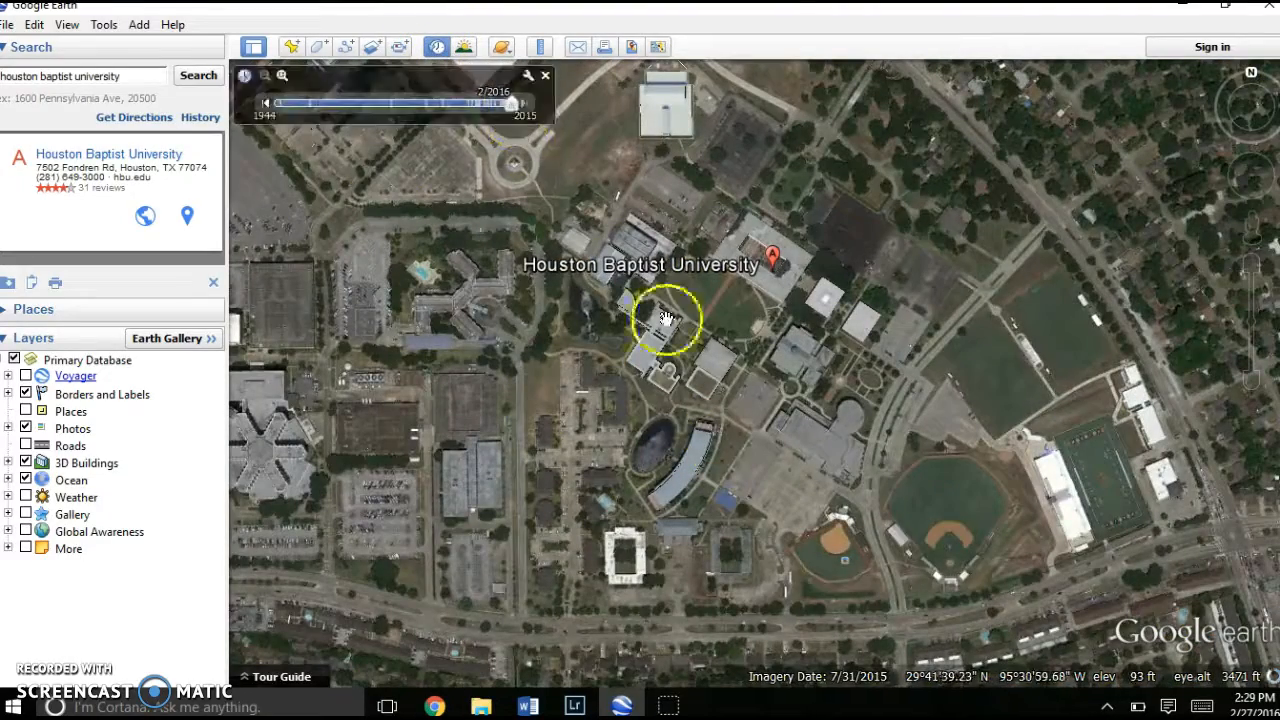
pyautogui.moveTo(712, 454); pyautogui.dragTo(722, 368)
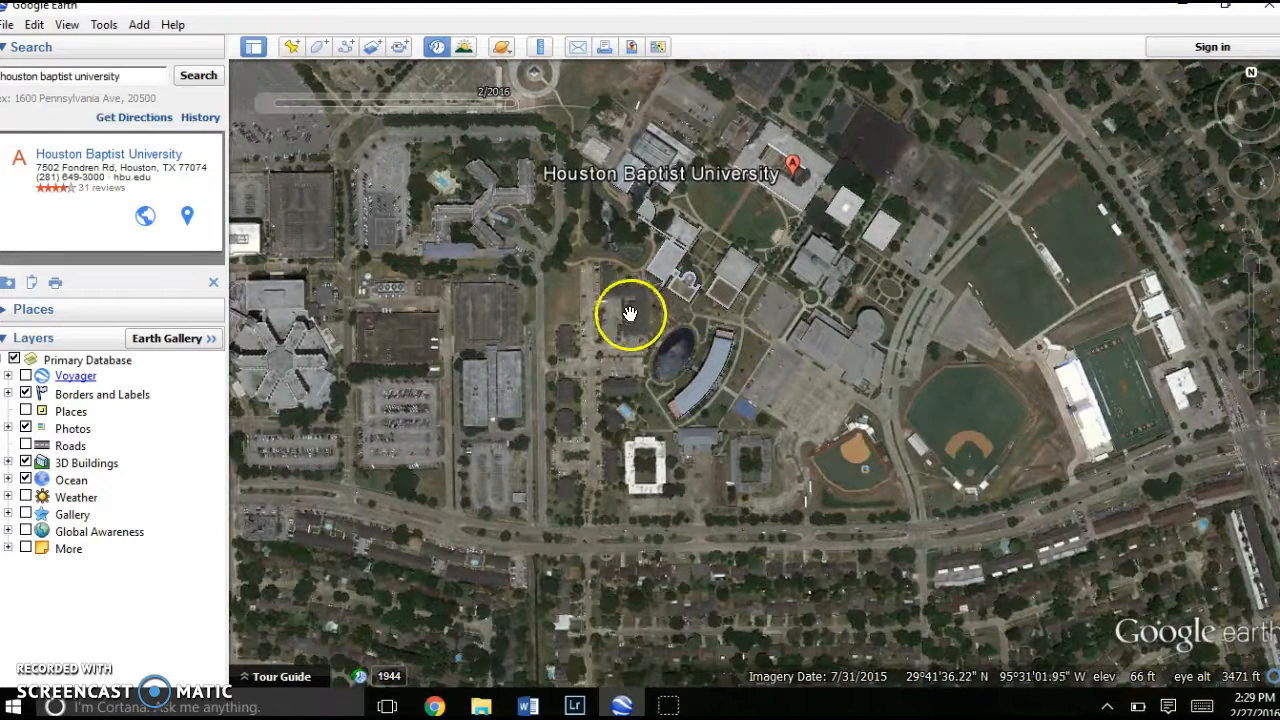
pyautogui.moveTo(508, 109); pyautogui.dragTo(336, 101)
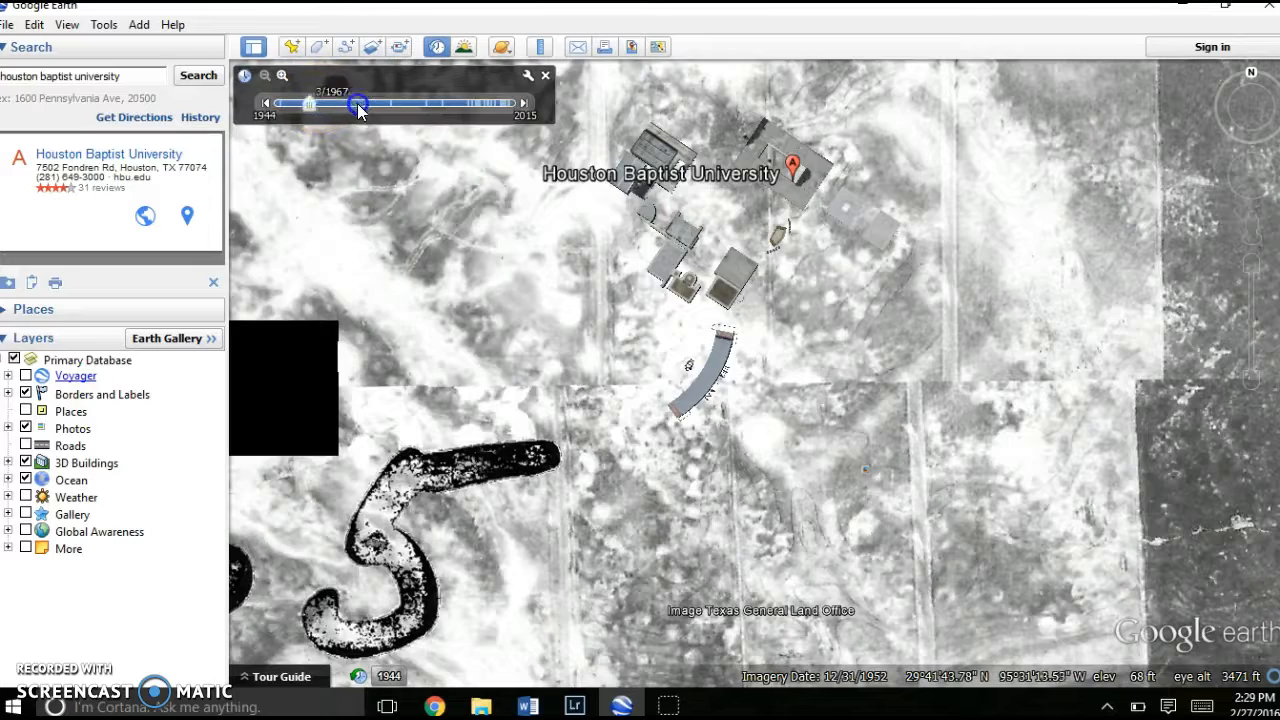
pyautogui.moveTo(310, 103); pyautogui.dragTo(392, 102)
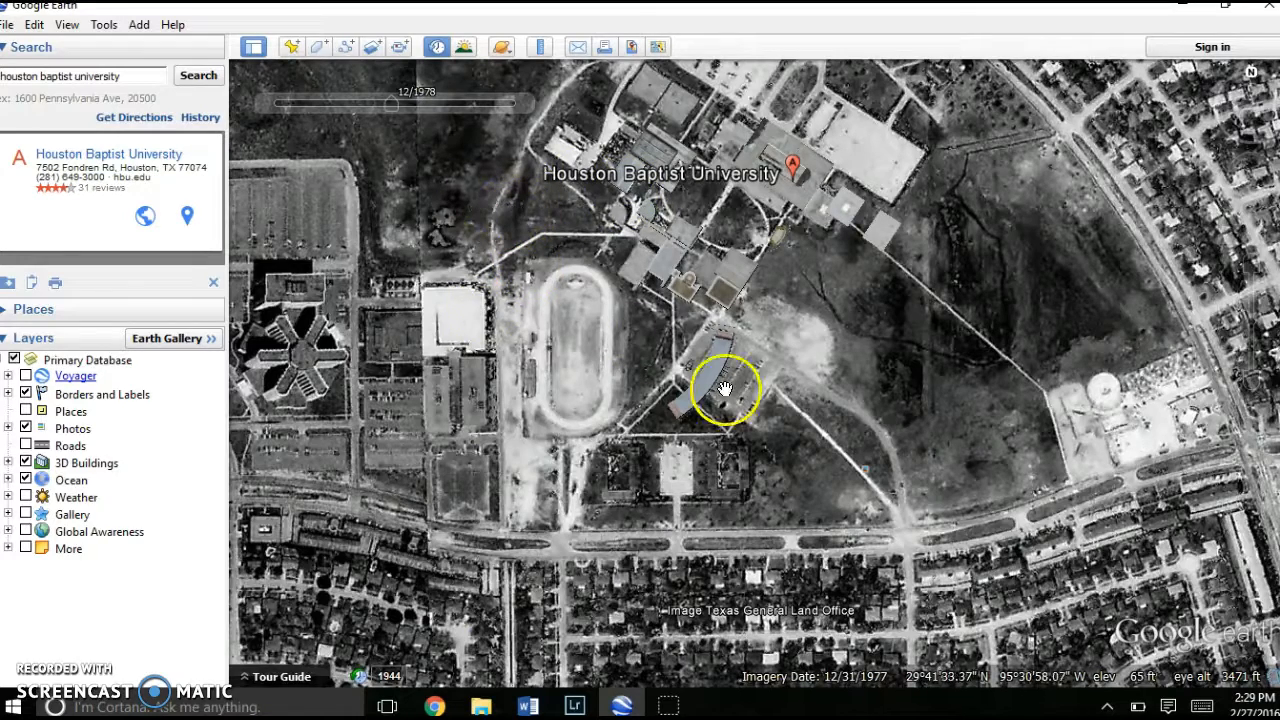
pyautogui.moveTo(403, 96)
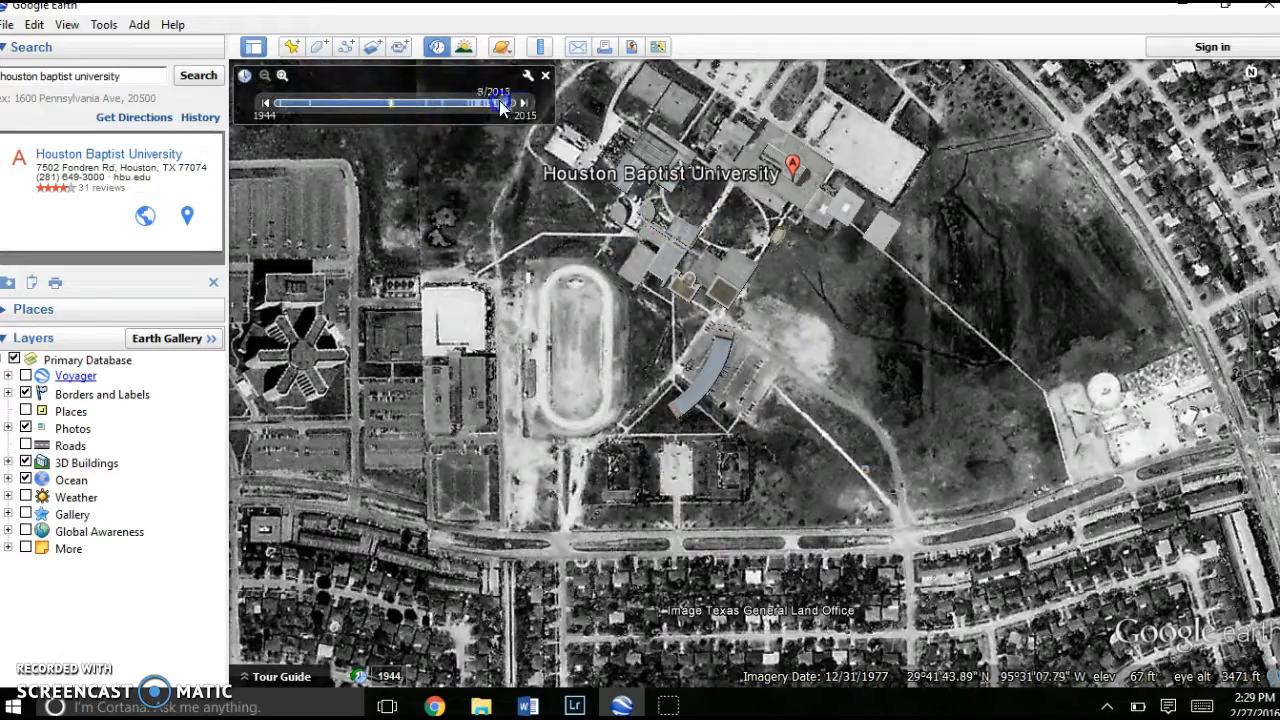
pyautogui.moveTo(490, 103); pyautogui.dragTo(524, 104)
# Zoom out from the university campus until the whole globe is in view.
pyautogui.moveTo(1251, 321); pyautogui.dragTo(1250, 380)
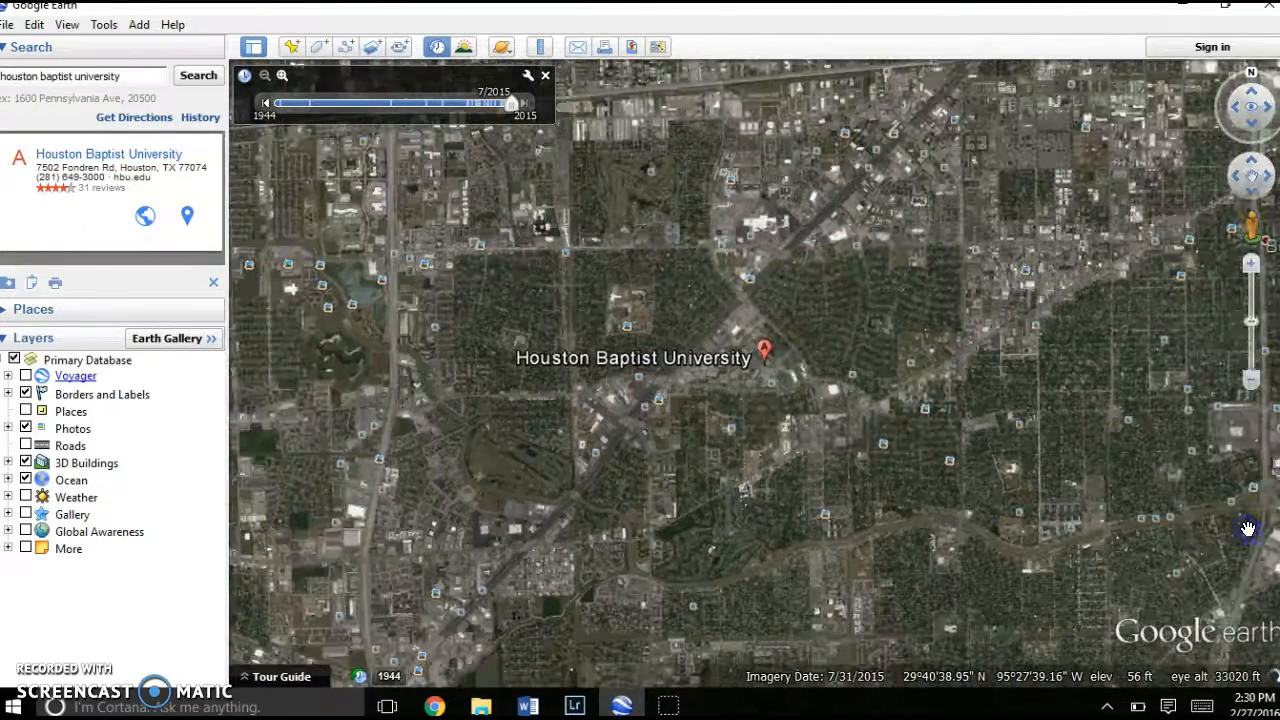
pyautogui.moveTo(1251, 321); pyautogui.dragTo(1252, 366)
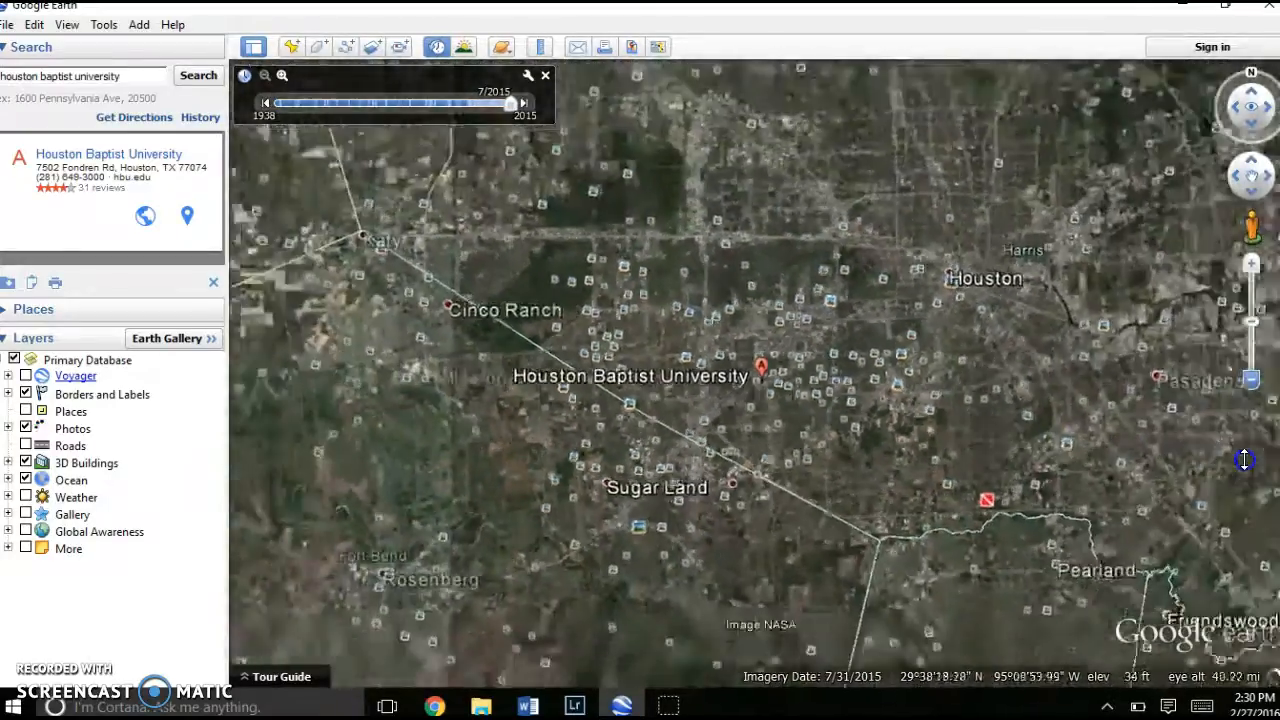
pyautogui.scroll(-10, 1244, 460)
pyautogui.scroll(-9, 1244, 460)
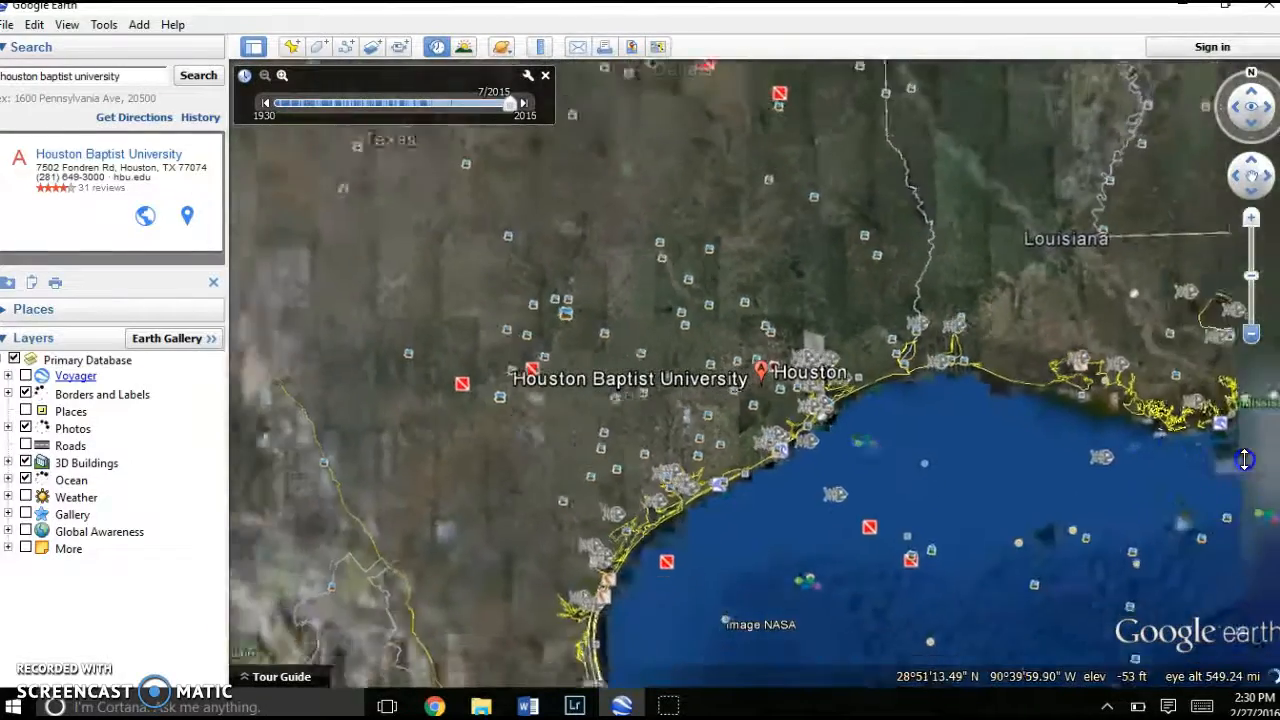
pyautogui.scroll(-8, 1244, 460)
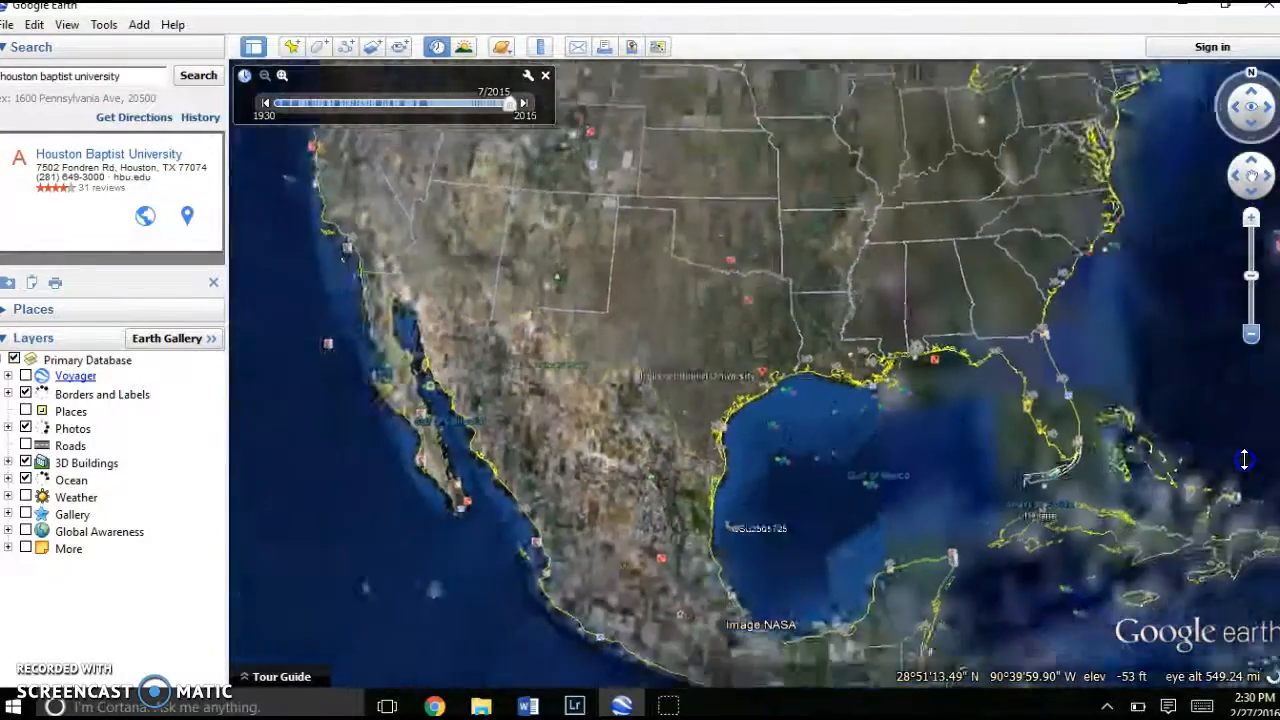
pyautogui.scroll(-6, 1244, 460)
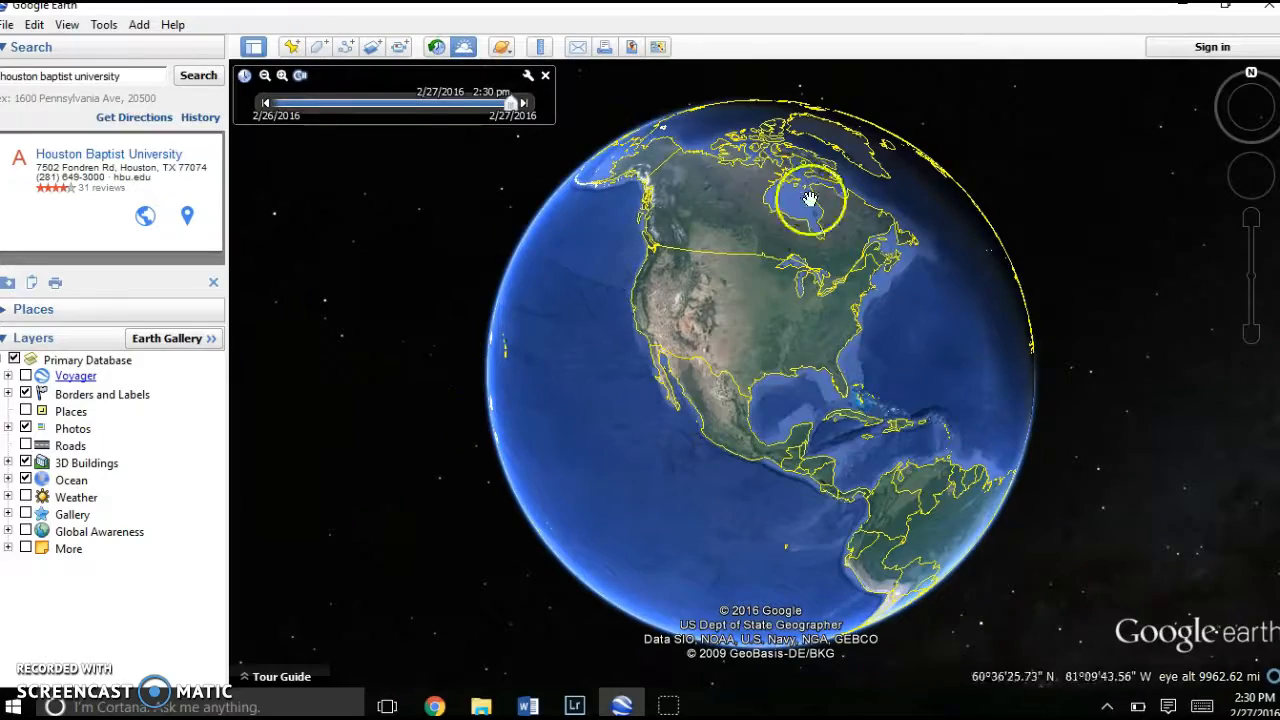
# Examine sunlight across the rotating globe, shift the time back to about 6:43 am and forward to the range's end, and turn sunlight off.
pyautogui.moveTo(998, 347); pyautogui.dragTo(666, 434)
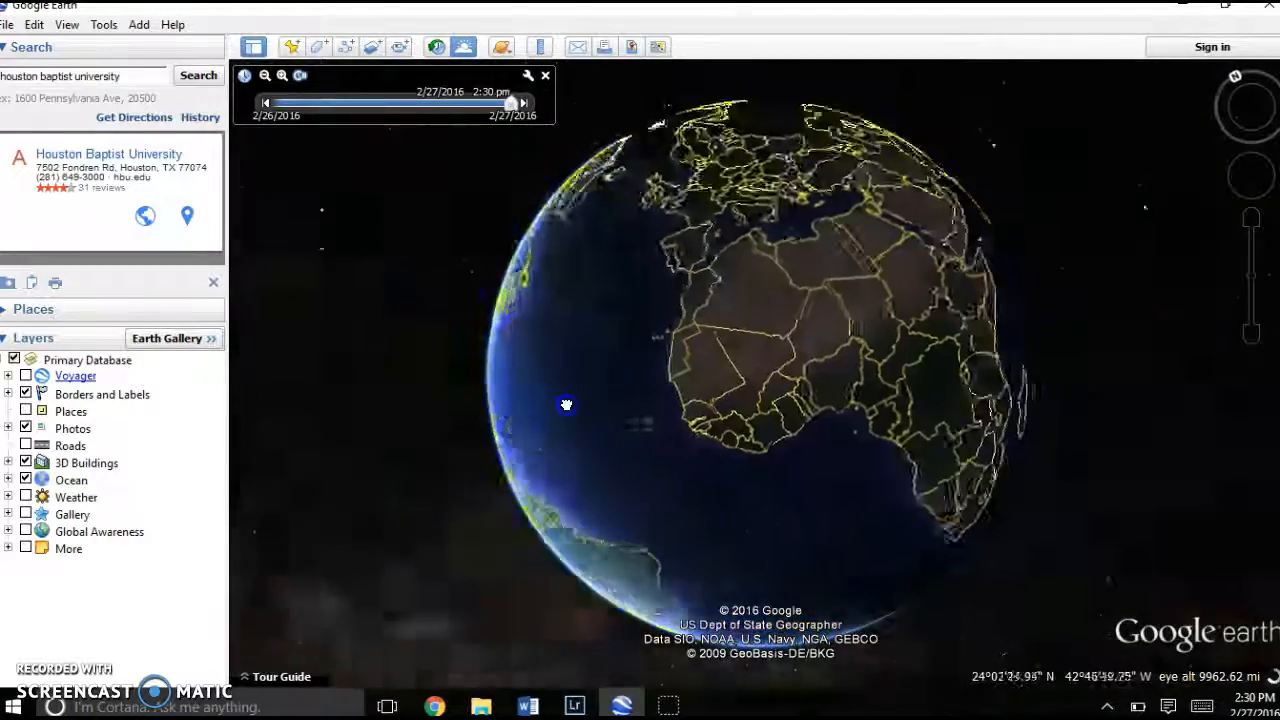
pyautogui.moveTo(566, 405); pyautogui.dragTo(989, 394)
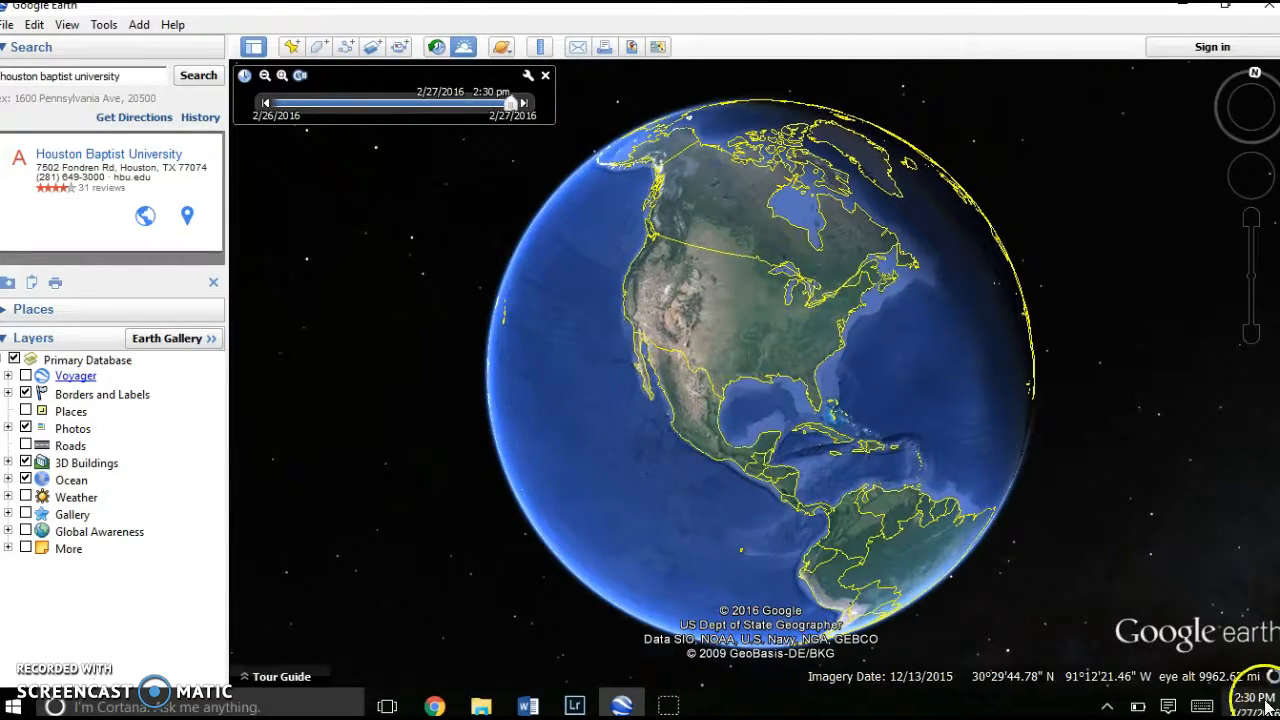
pyautogui.moveTo(664, 310); pyautogui.dragTo(625, 382)
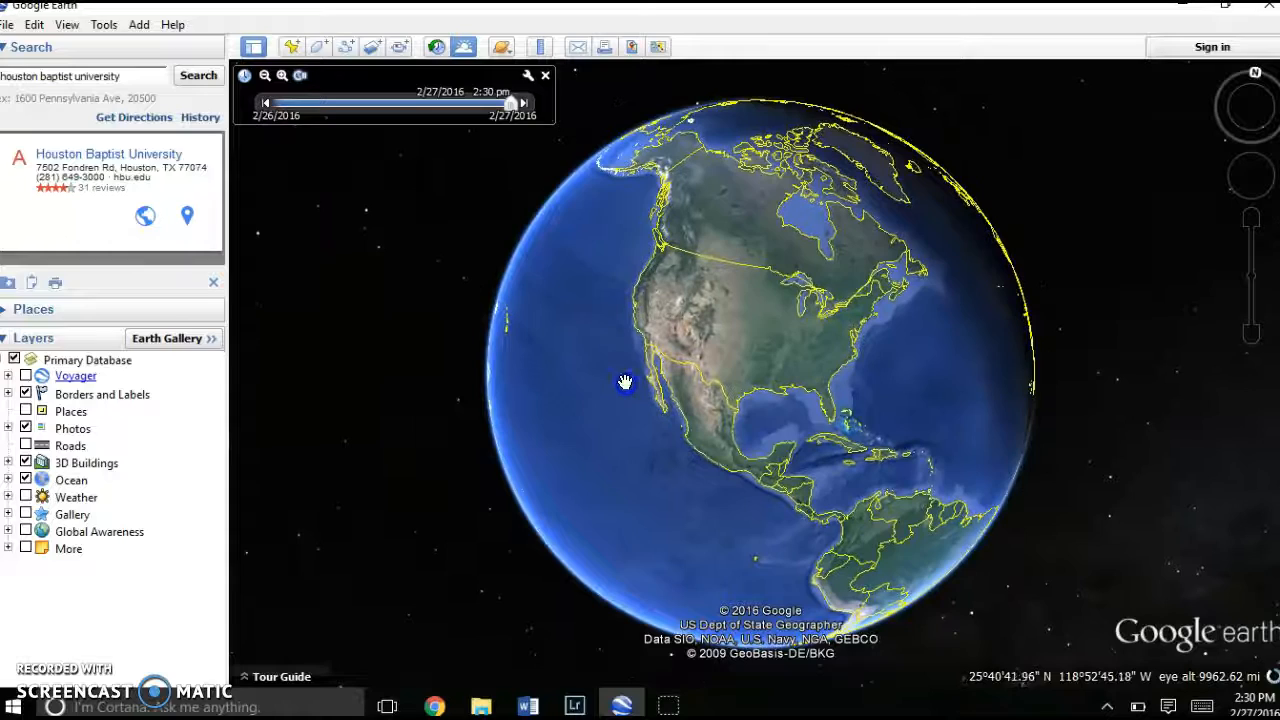
pyautogui.moveTo(511, 101); pyautogui.dragTo(375, 106)
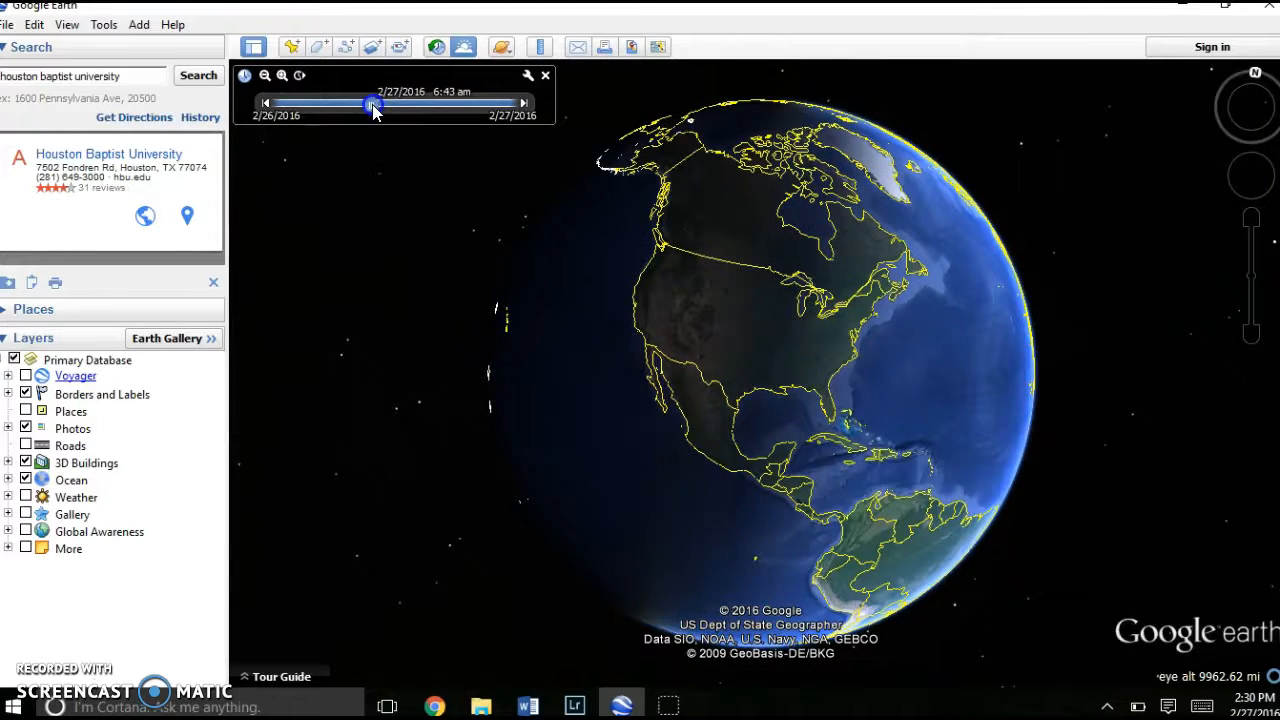
pyautogui.moveTo(345, 113)
pyautogui.mouseDown()
pyautogui.moveTo(270, 100)
pyautogui.moveTo(538, 102)
pyautogui.mouseUp()
pyautogui.click(463, 47)
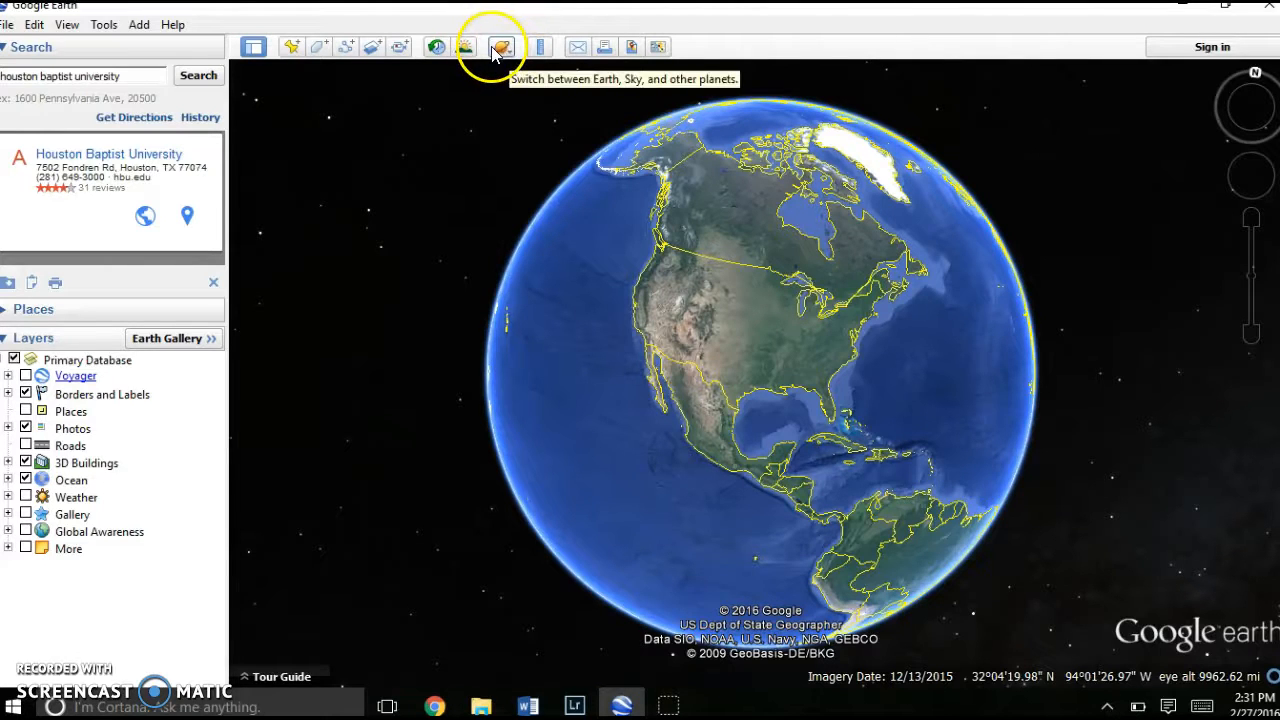
# Switch from Earth to Sky and bring the Pinwheel Galaxy area into view.
pyautogui.click(493, 52)
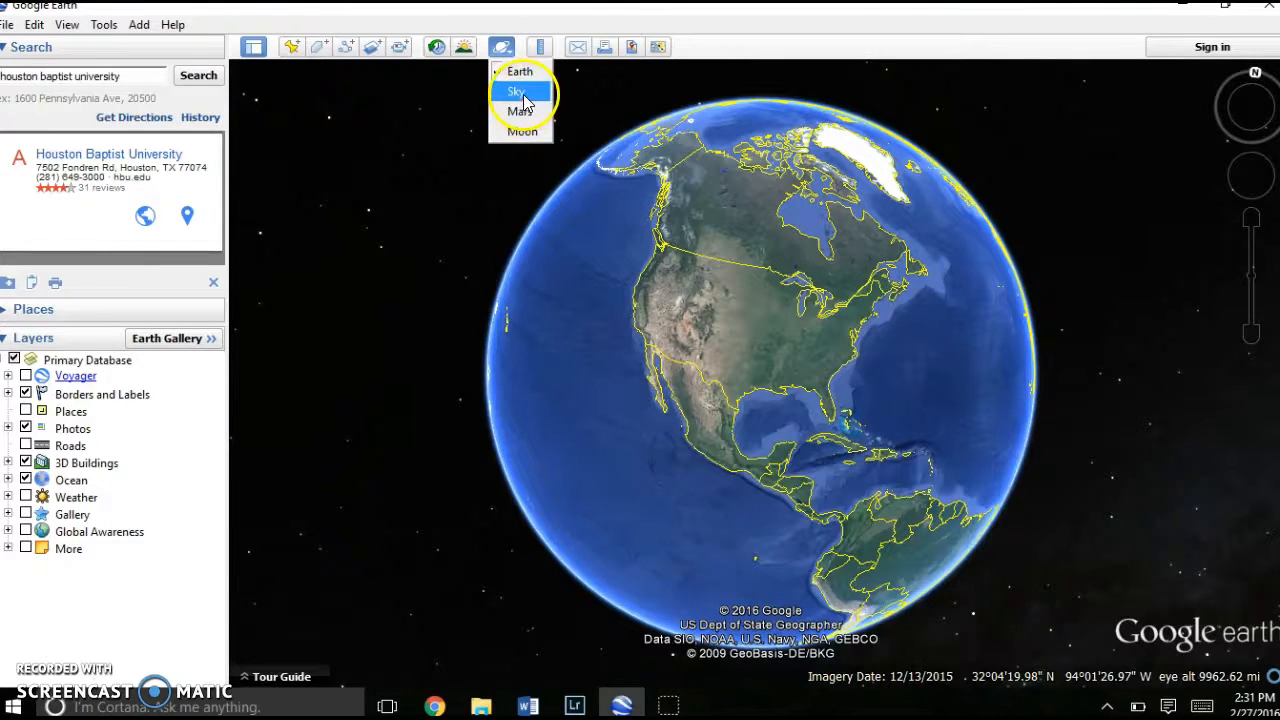
pyautogui.click(516, 92)
pyautogui.click(634, 549)
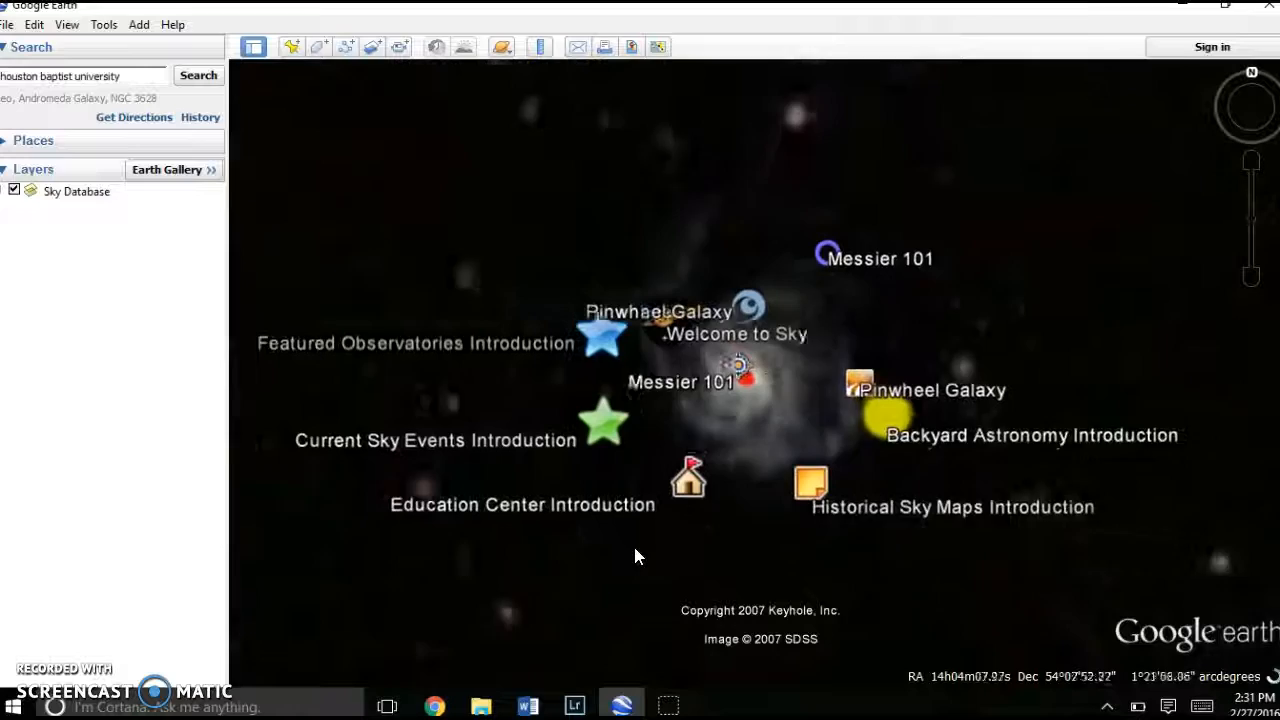
pyautogui.click(633, 533)
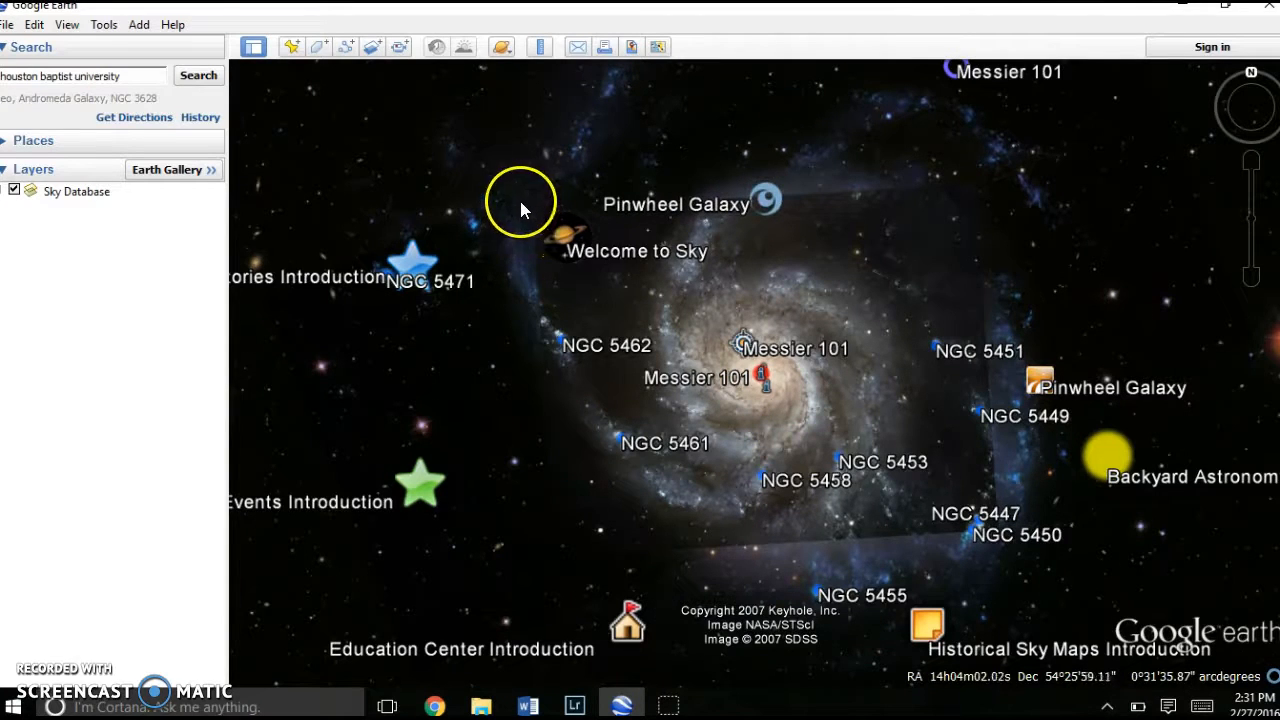
# Read the Welcome to Sky and Backyard Astronomy Introduction descriptions, closing each one.
pyautogui.click(559, 232)
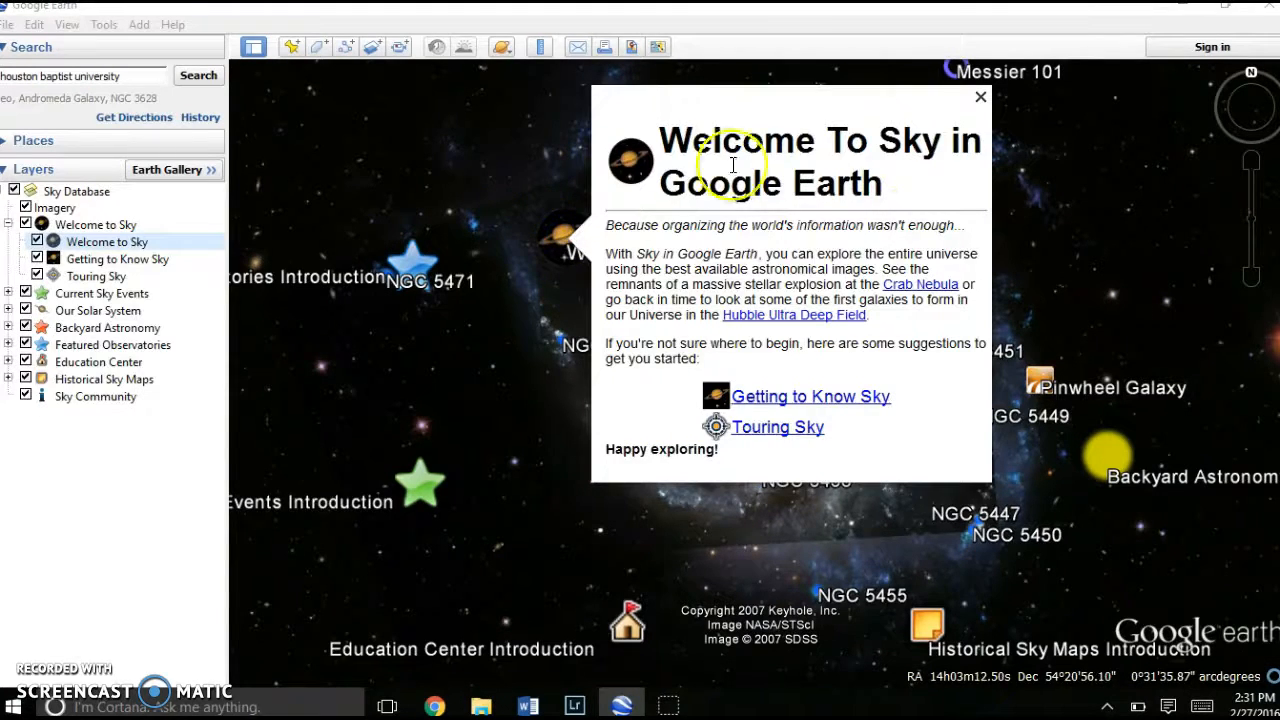
pyautogui.click(981, 98)
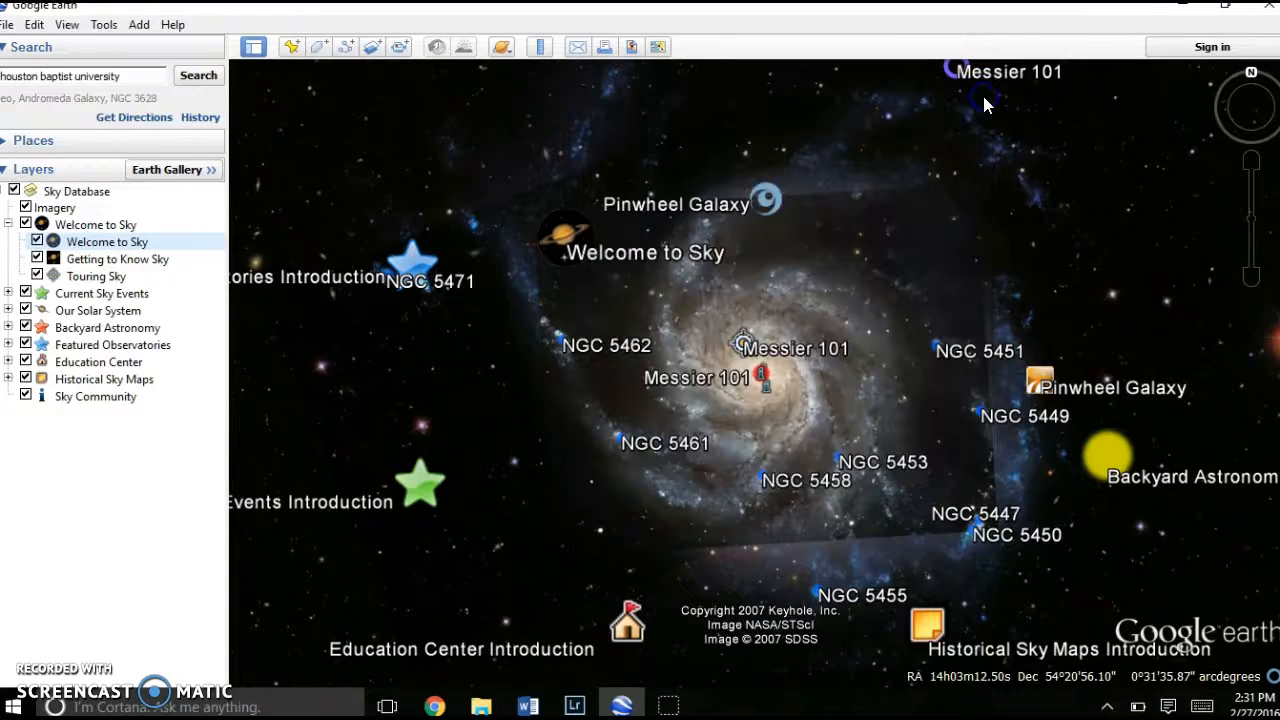
pyautogui.click(1130, 468)
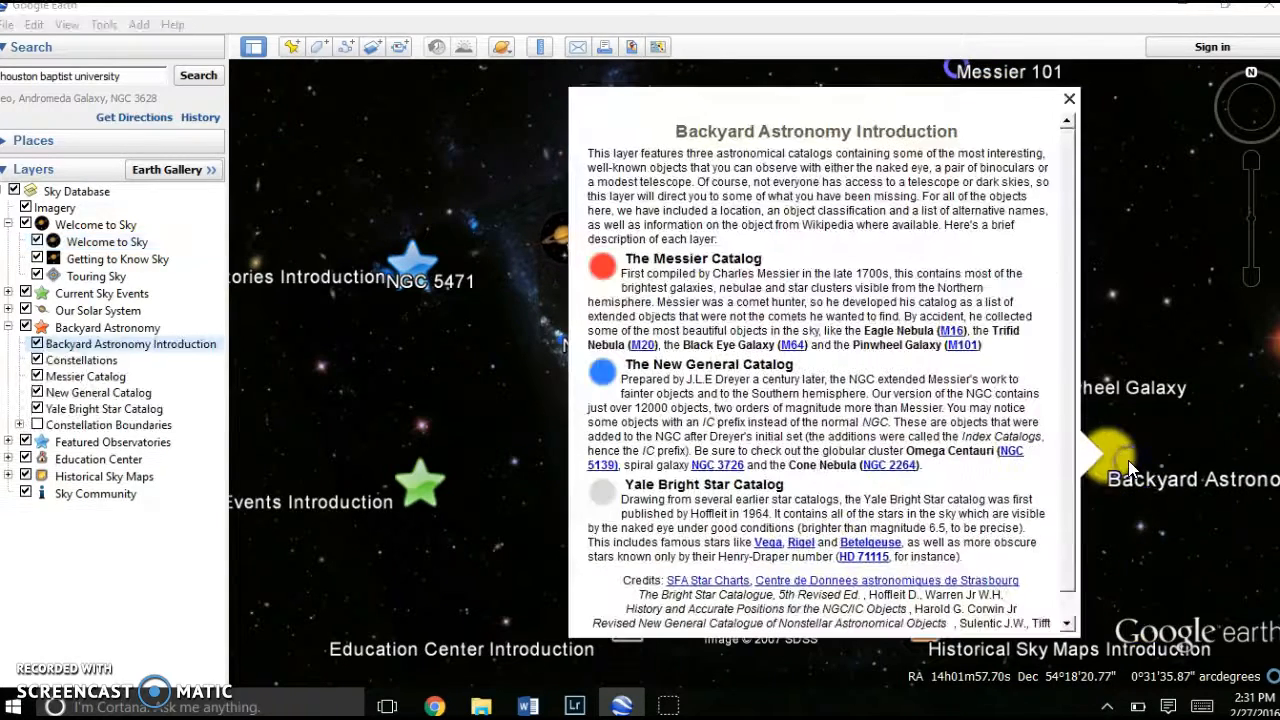
pyautogui.click(1069, 99)
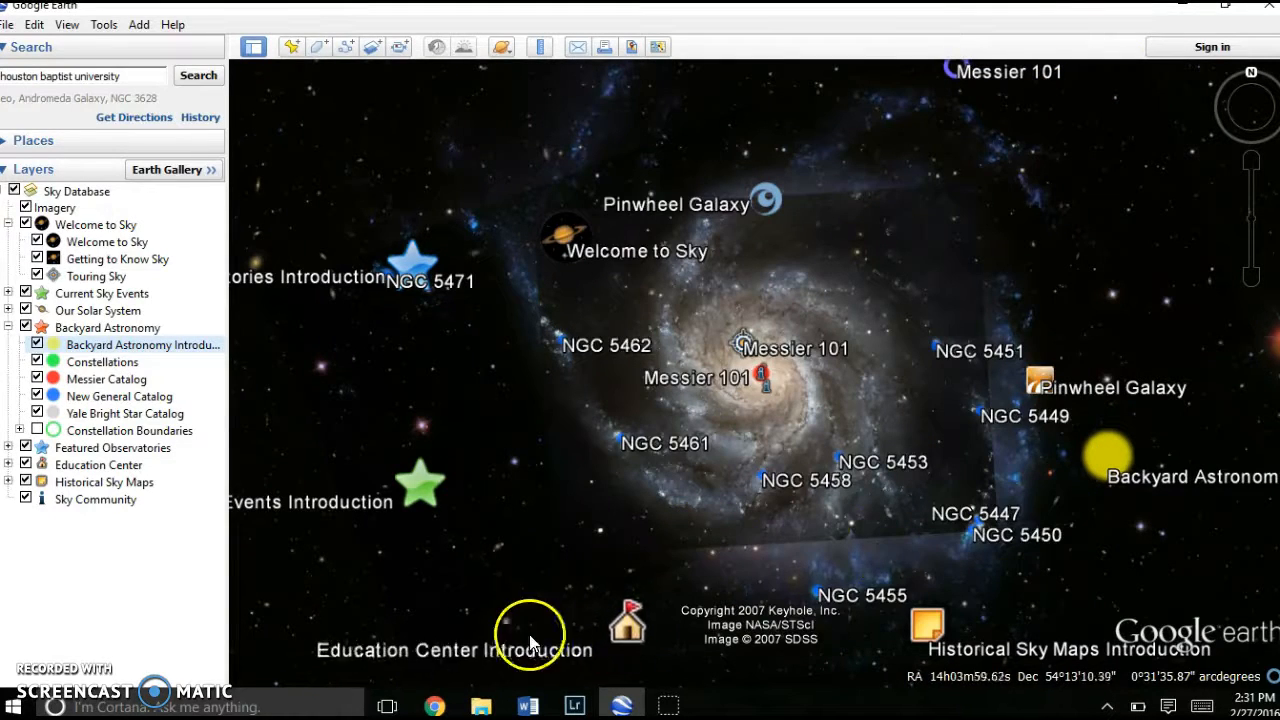
# Switch to Mars, dismiss the start-up tip, and turn and enlarge the planet until the Acheron Catena surface area is in view.
pyautogui.click(1250, 285)
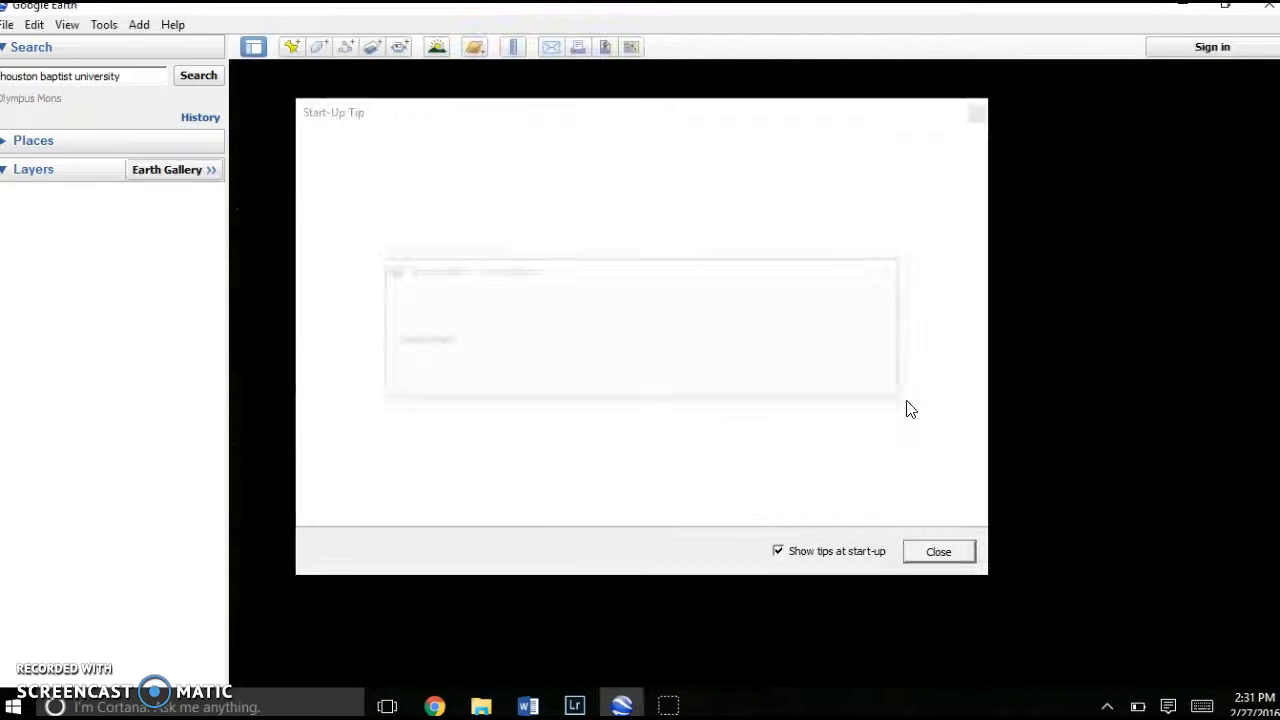
pyautogui.click(929, 551)
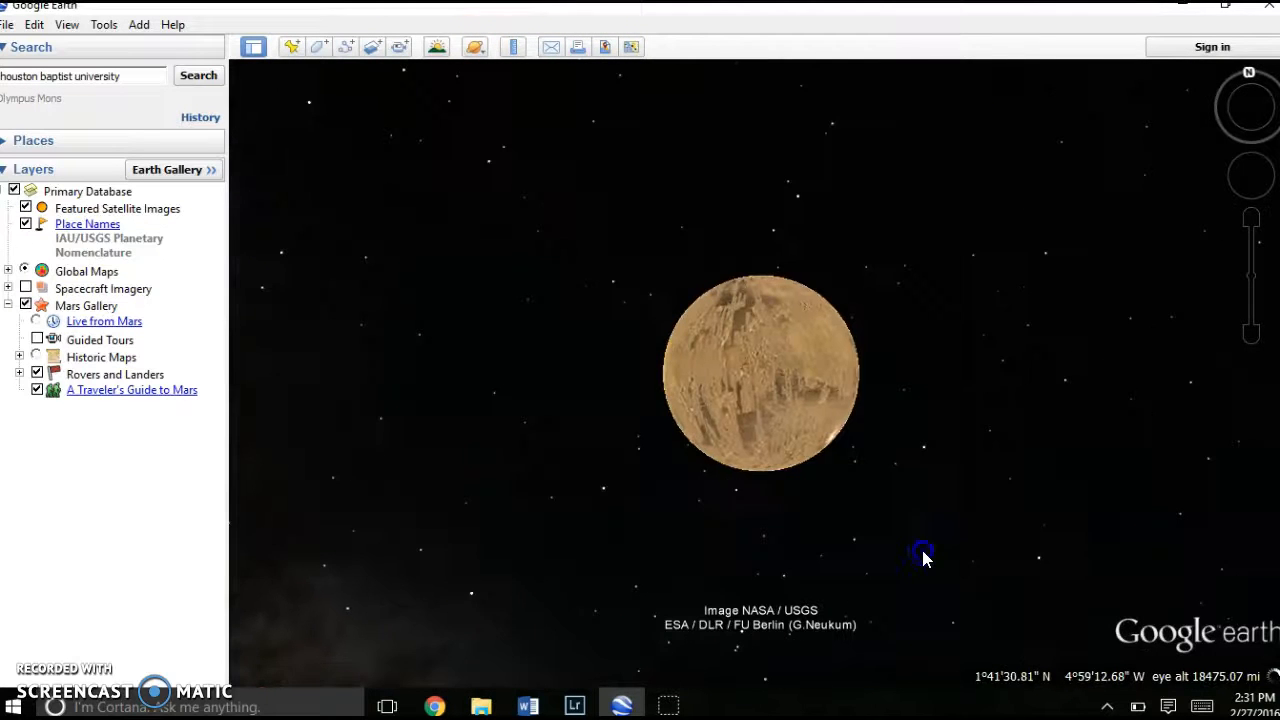
pyautogui.doubleClick(853, 455)
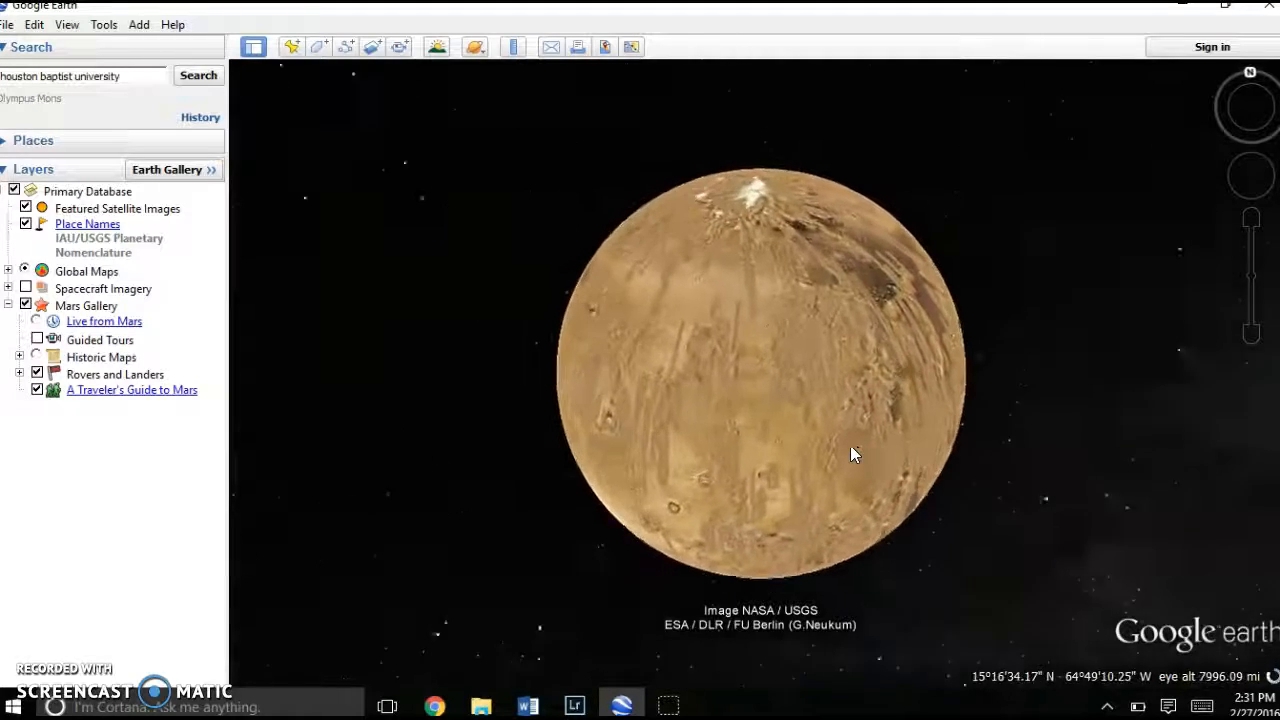
pyautogui.click(818, 245)
pyautogui.moveTo(742, 368)
pyautogui.mouseDown()
pyautogui.moveTo(880, 466)
pyautogui.moveTo(1021, 457)
pyautogui.moveTo(800, 441)
pyautogui.moveTo(766, 343)
pyautogui.moveTo(731, 540)
pyautogui.moveTo(770, 132)
pyautogui.moveTo(752, 360)
pyautogui.mouseUp()
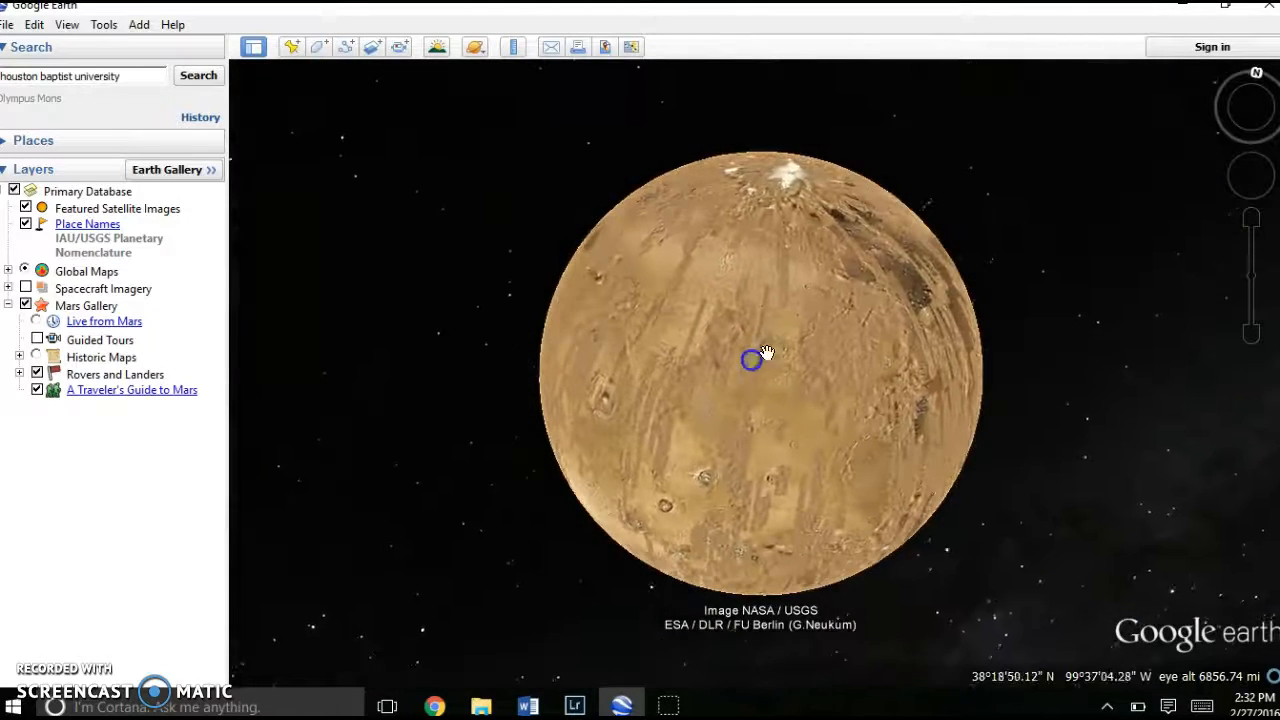
pyautogui.moveTo(1251, 224); pyautogui.dragTo(1256, 228)
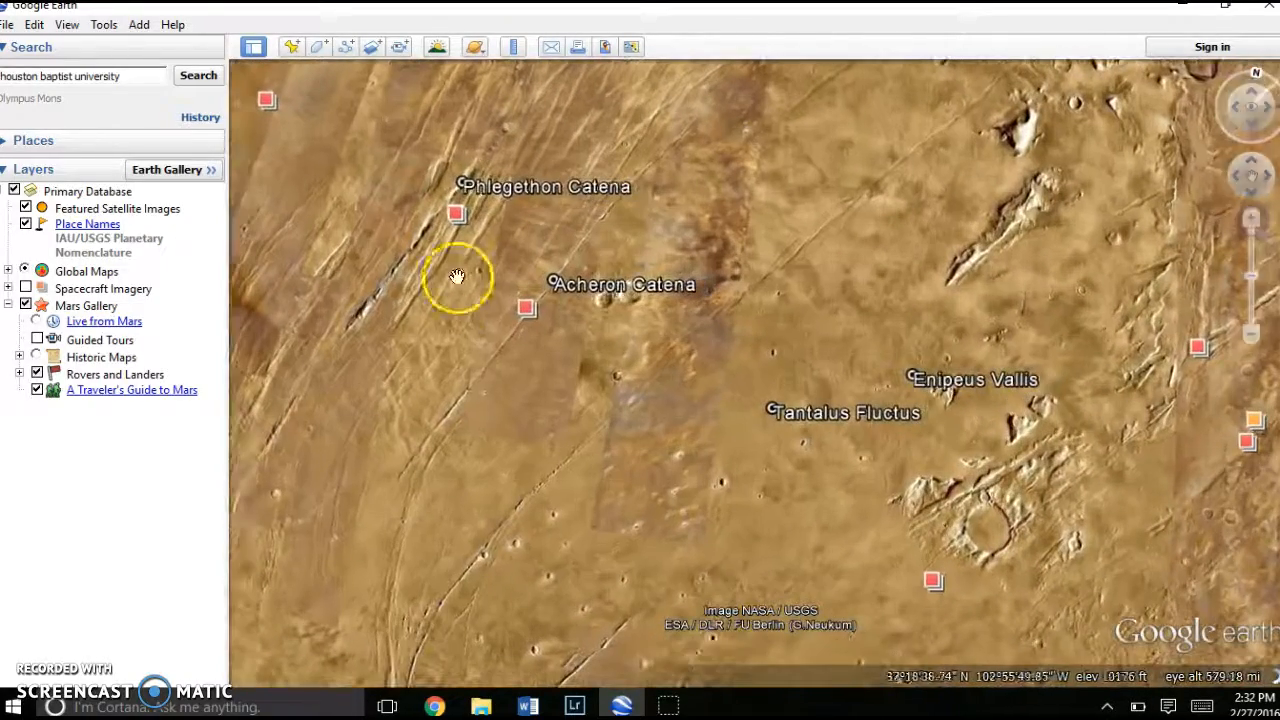
# View the HiRISE image information for the satellite image marker near Acheron Catena, close it and look over the surrounding terrain.
pyautogui.click(527, 309)
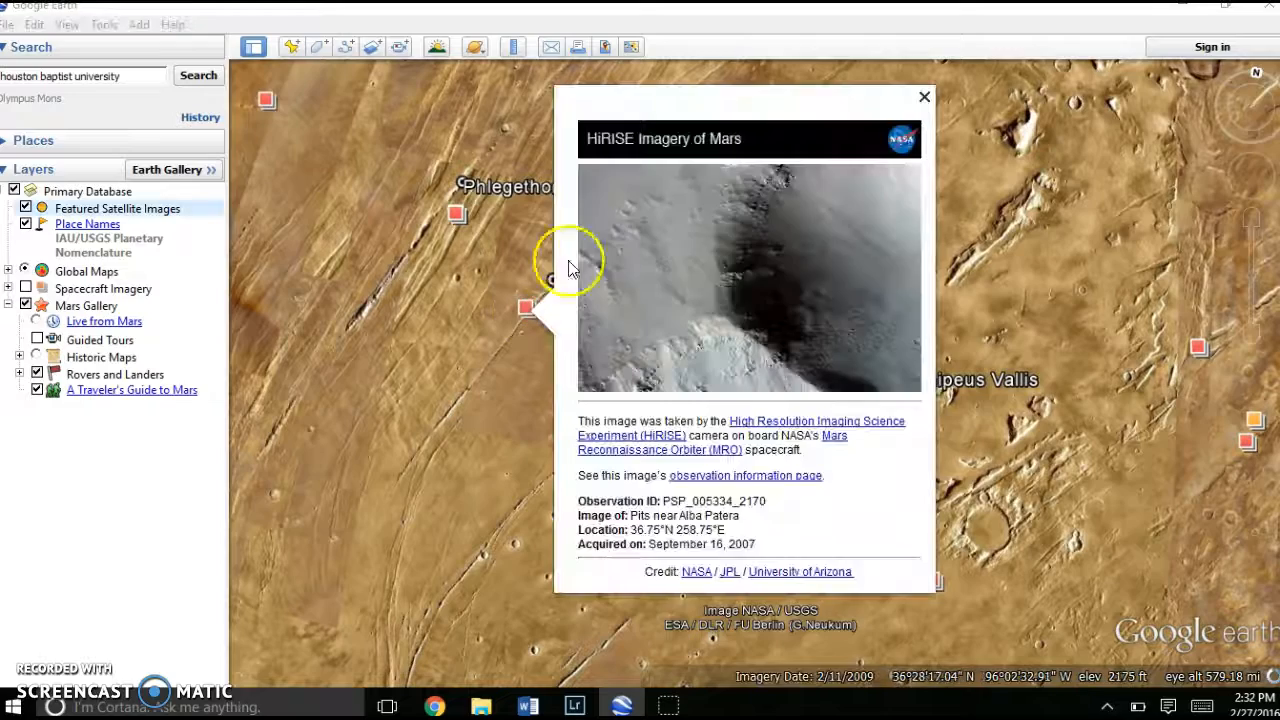
pyautogui.click(925, 98)
pyautogui.moveTo(980, 520); pyautogui.dragTo(1078, 492)
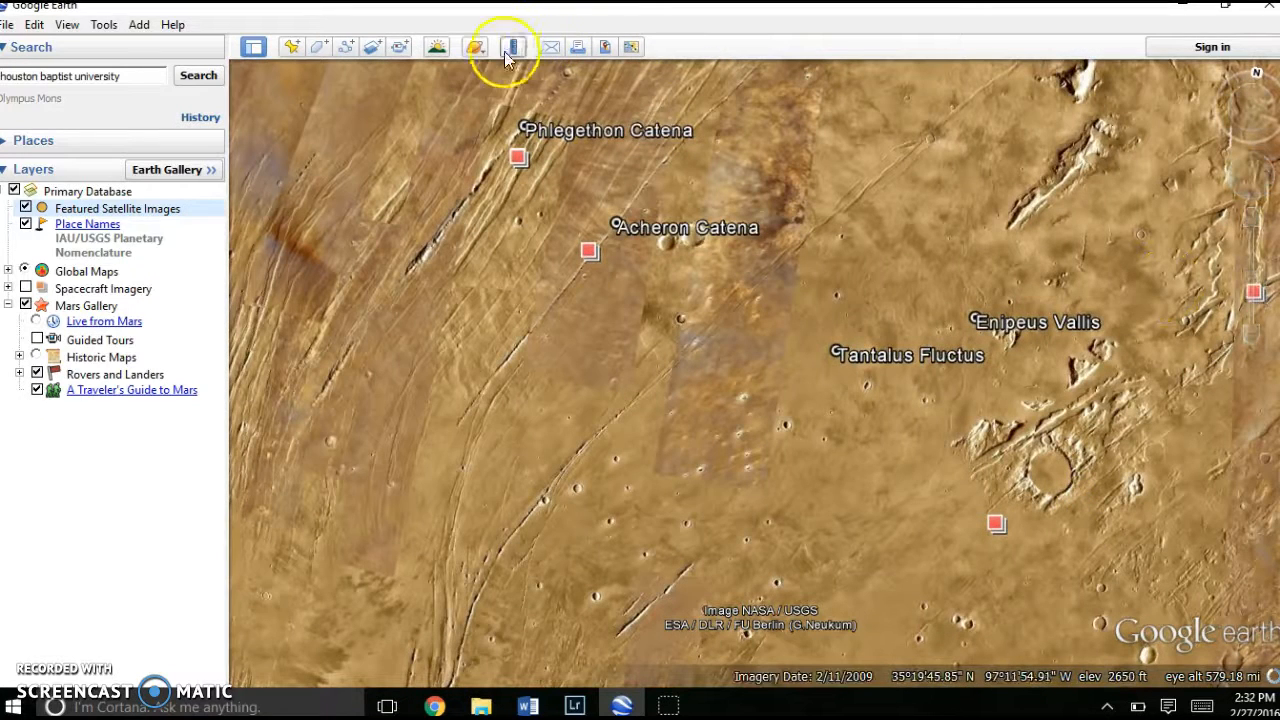
# Switch to the Moon, dismiss the start-up tip and bring the whole rotated Moon into view.
pyautogui.click(492, 132)
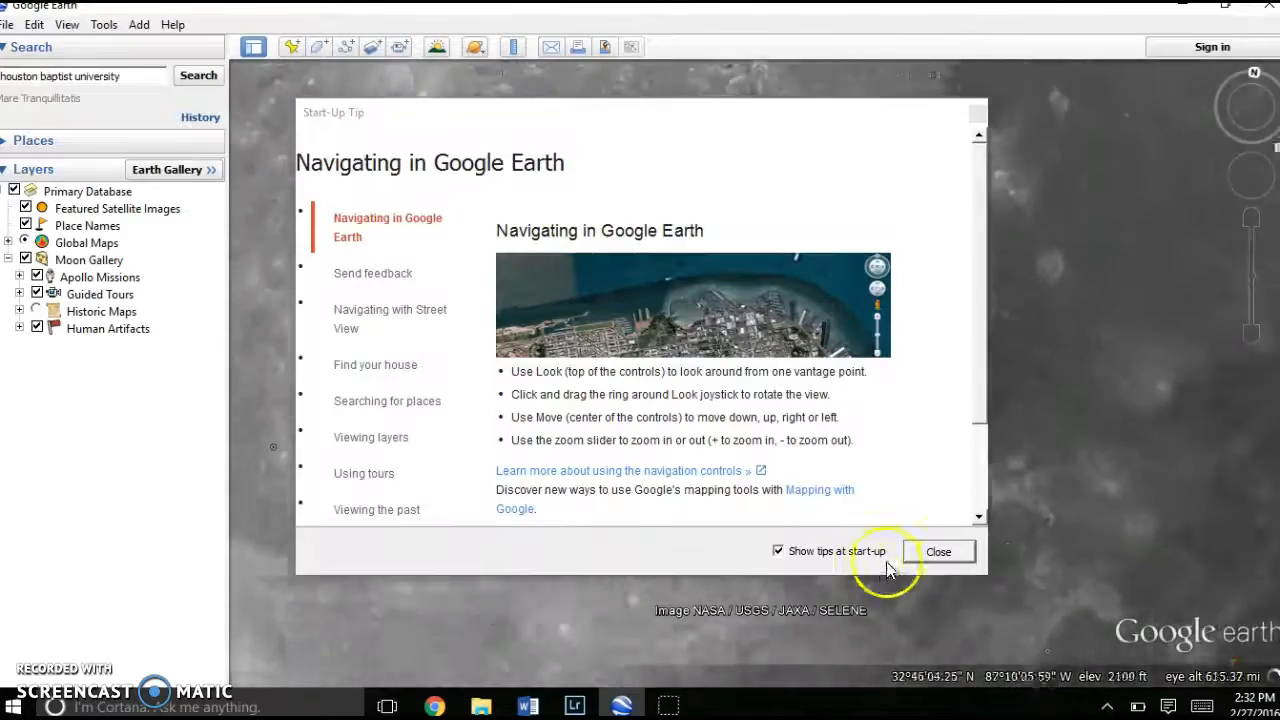
pyautogui.click(934, 553)
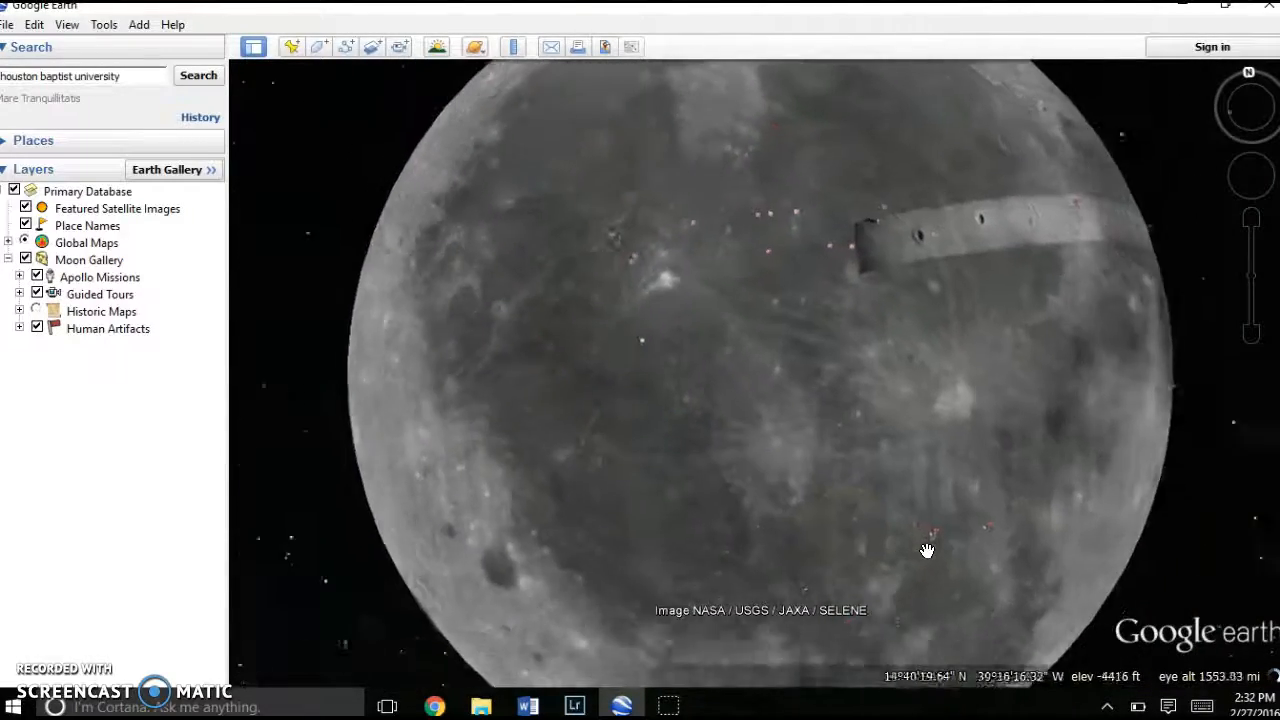
pyautogui.click(1251, 334)
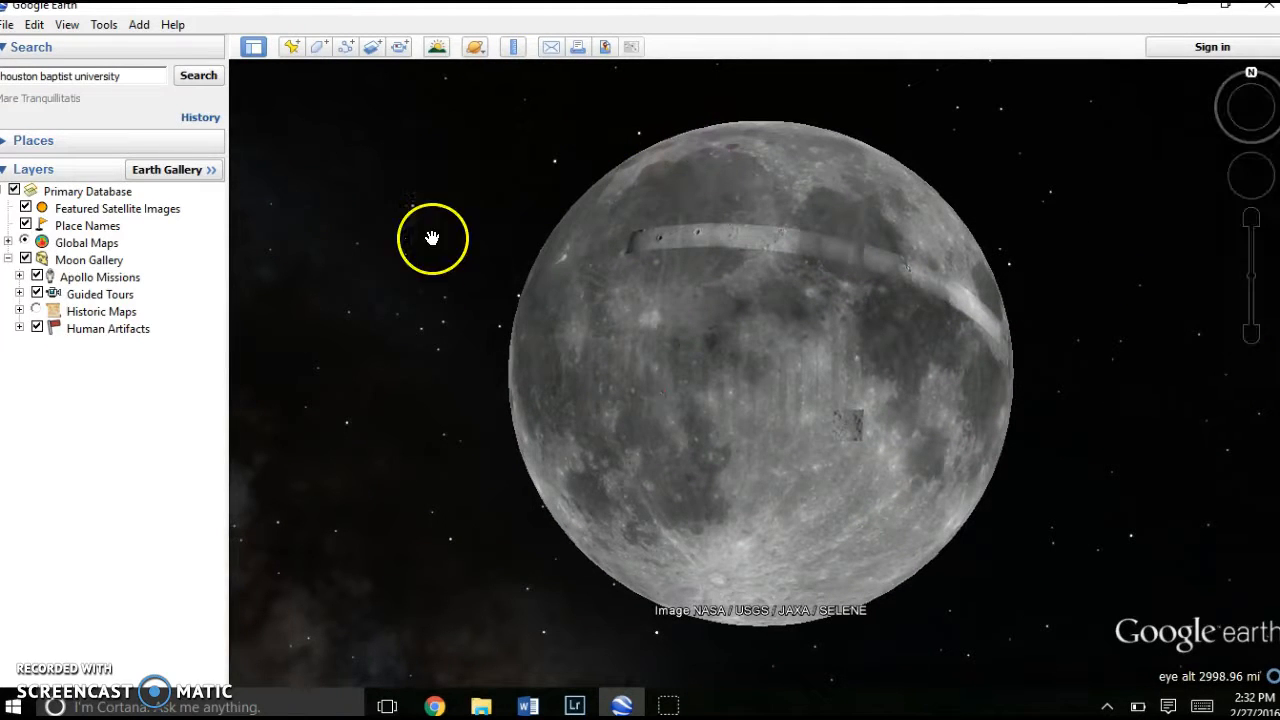
pyautogui.moveTo(646, 410); pyautogui.dragTo(738, 484)
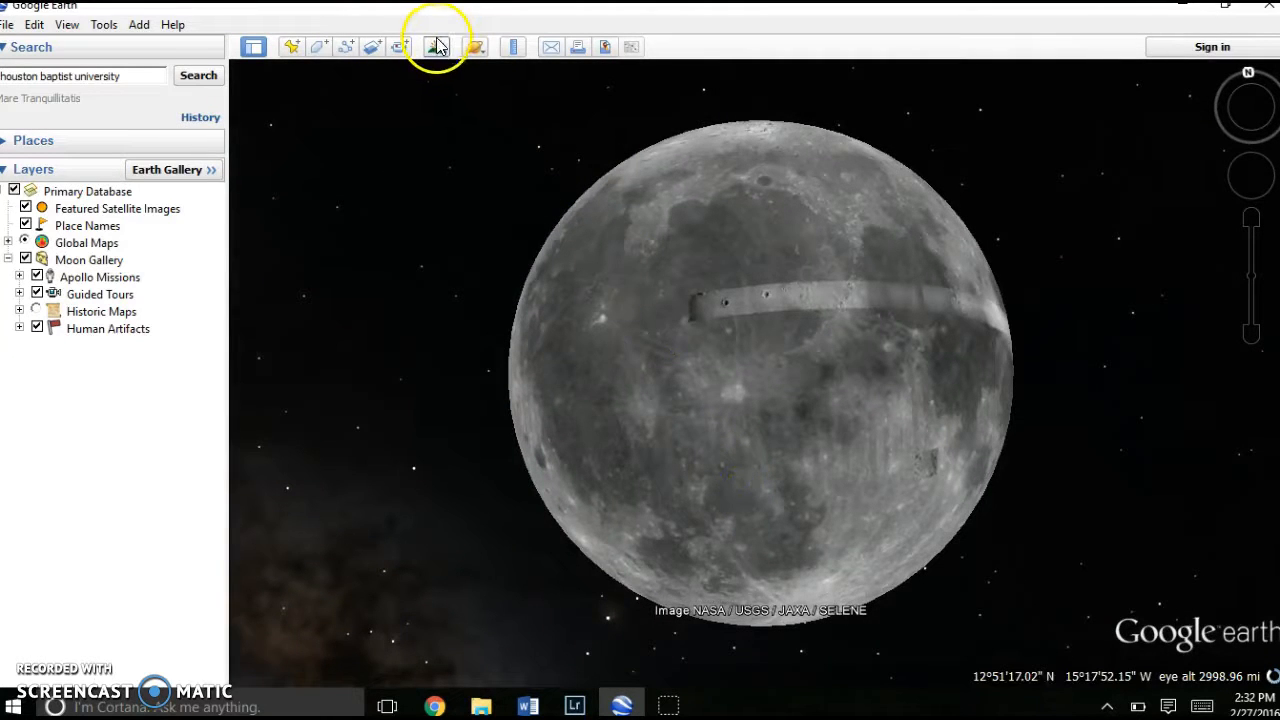
# Examine sunlight on the Moon at 2/27/2016 3:38 am, 2/26/2016 11:34 pm and 2/27/2016 10:08 am, and turn sunlight off.
pyautogui.click(437, 46)
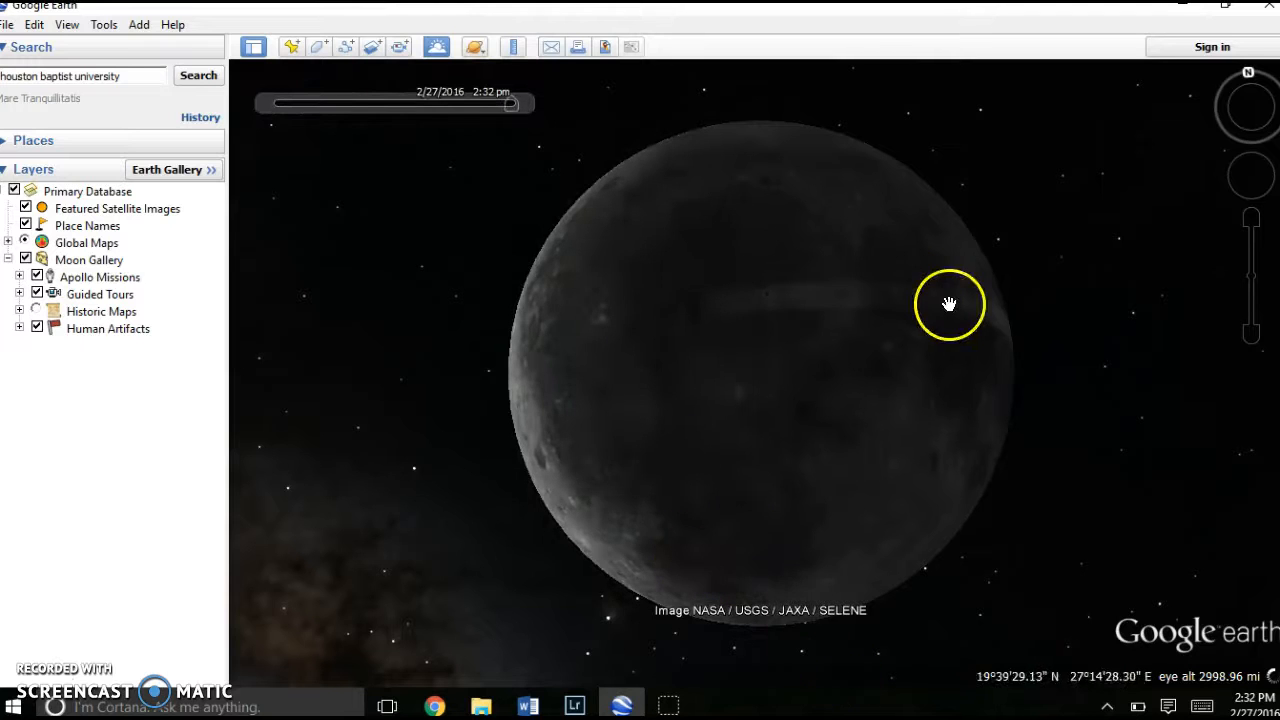
pyautogui.moveTo(477, 103)
pyautogui.moveTo(508, 104)
pyautogui.mouseDown()
pyautogui.moveTo(255, 101)
pyautogui.moveTo(508, 112)
pyautogui.mouseUp()
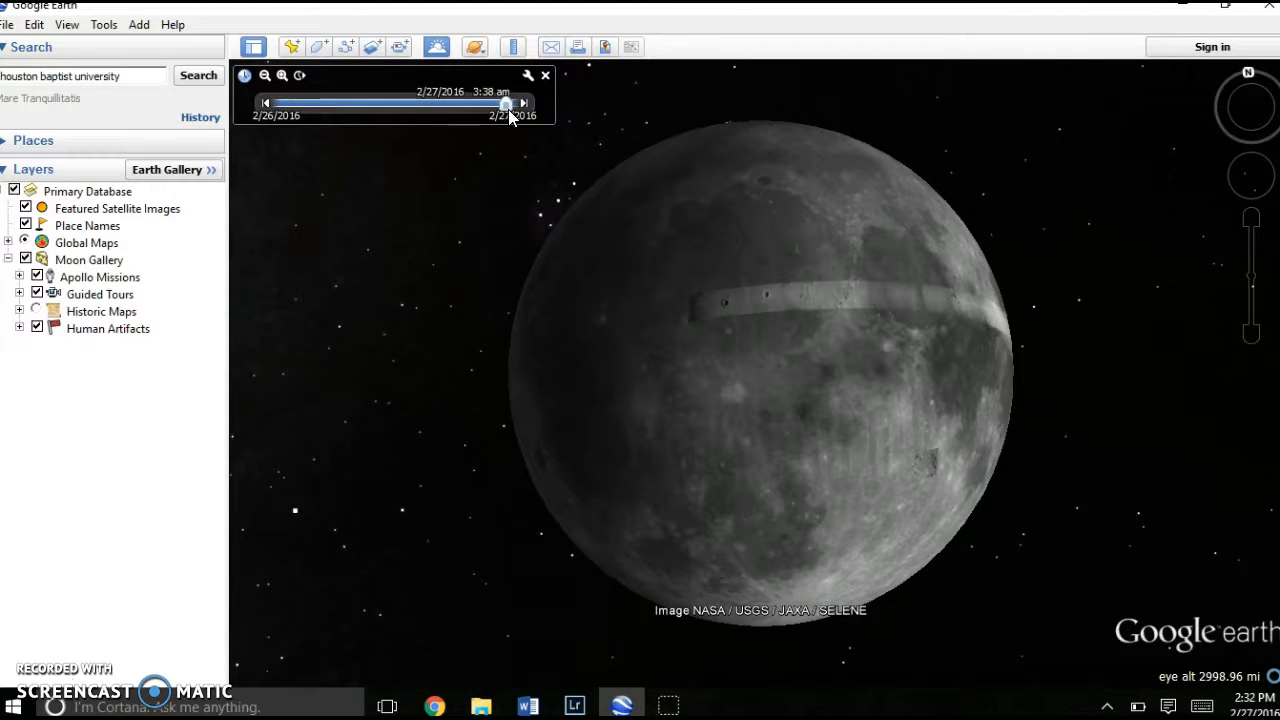
pyautogui.moveTo(508, 110); pyautogui.dragTo(470, 112)
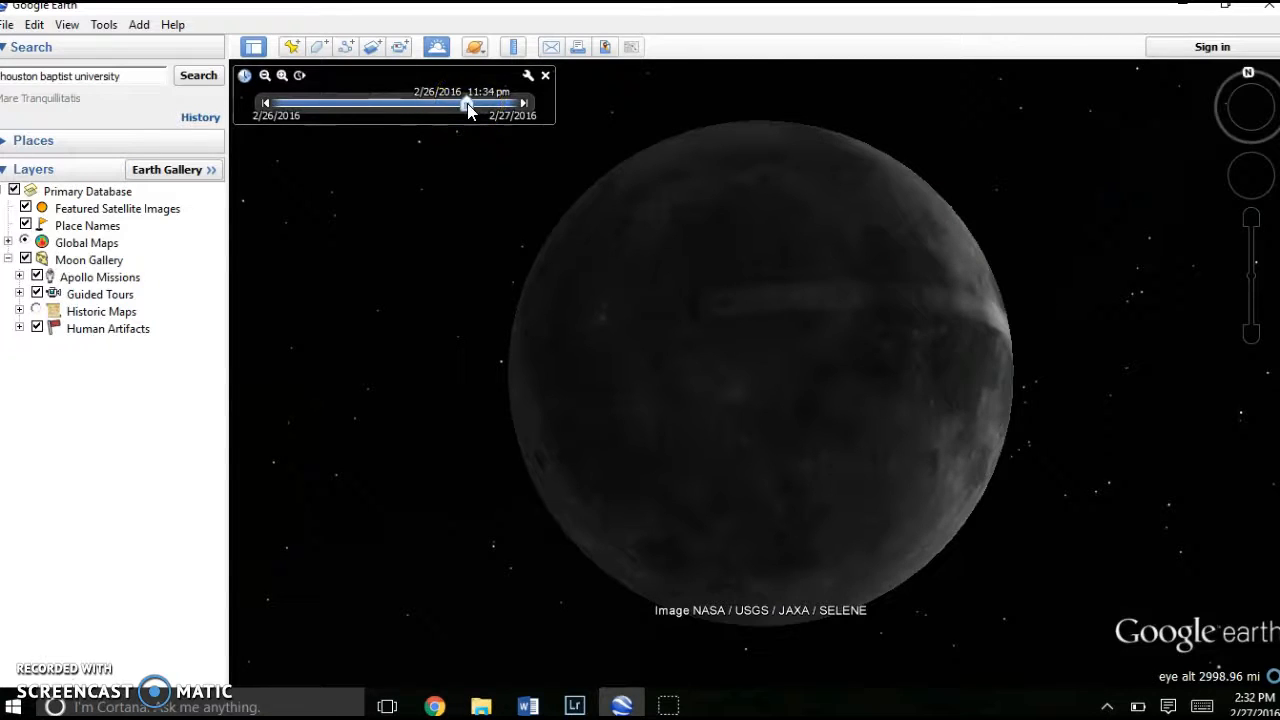
pyautogui.moveTo(465, 108); pyautogui.dragTo(518, 109)
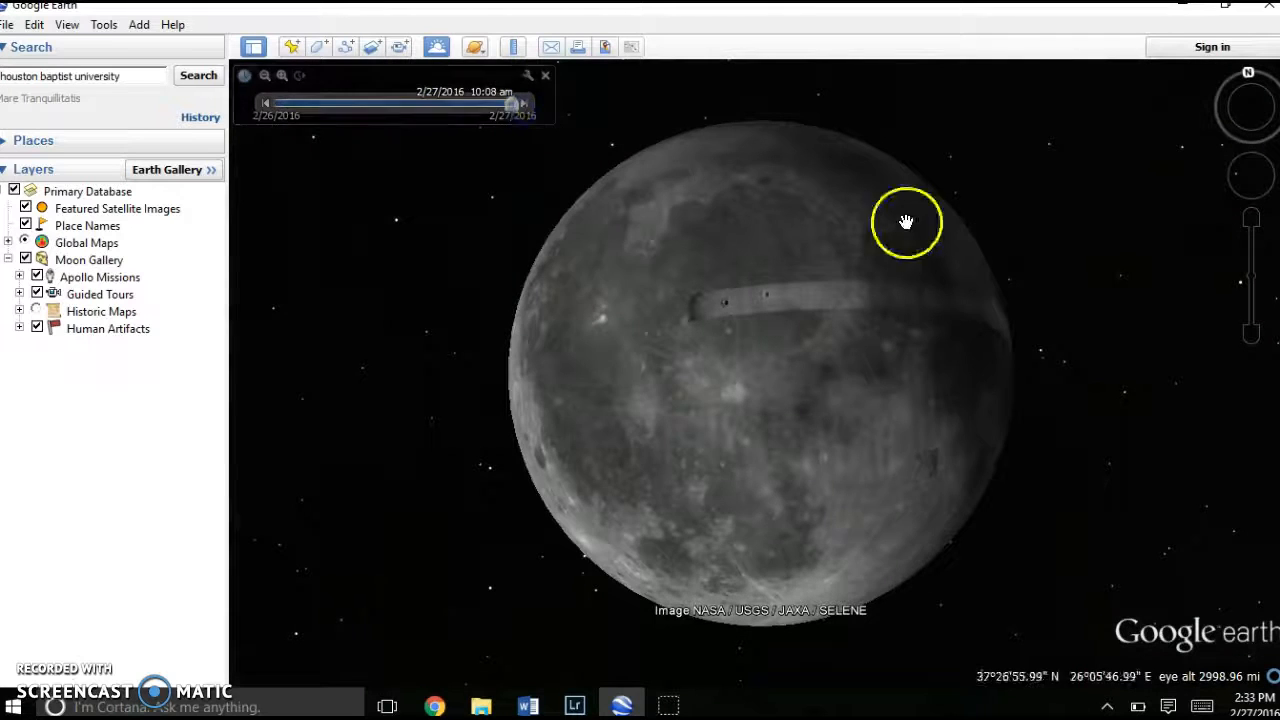
pyautogui.moveTo(764, 483); pyautogui.dragTo(795, 521)
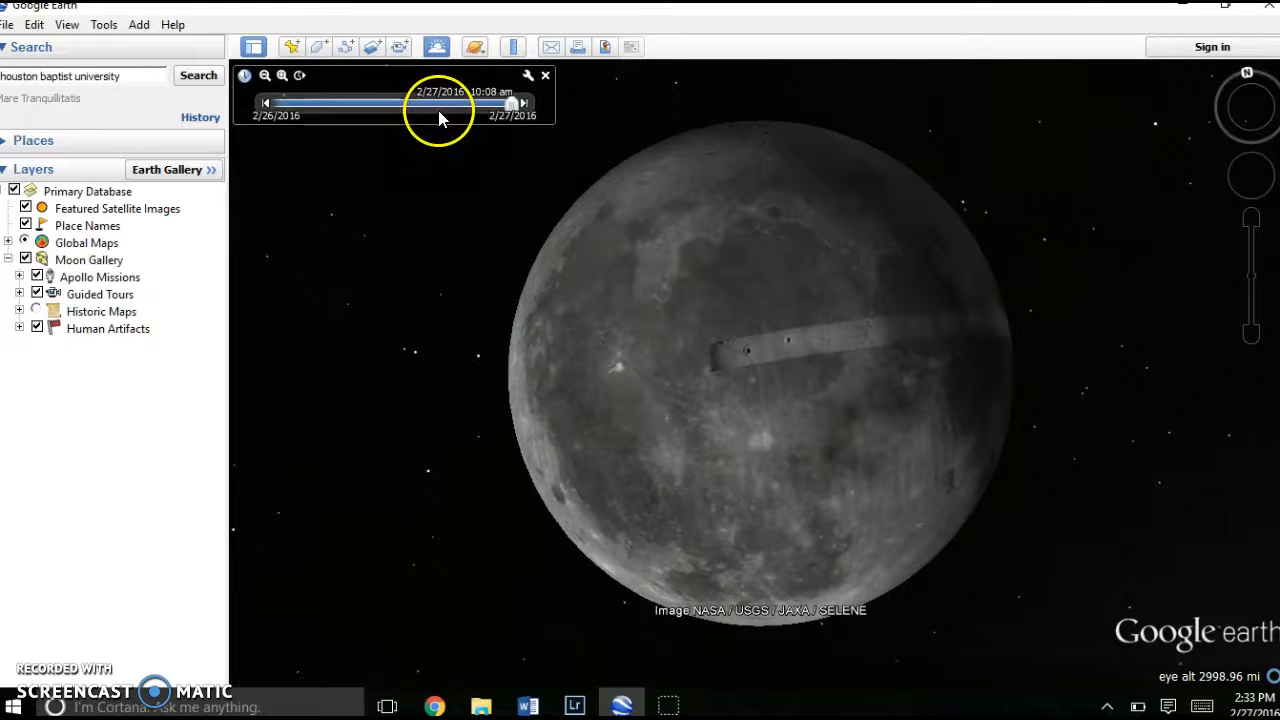
pyautogui.click(436, 48)
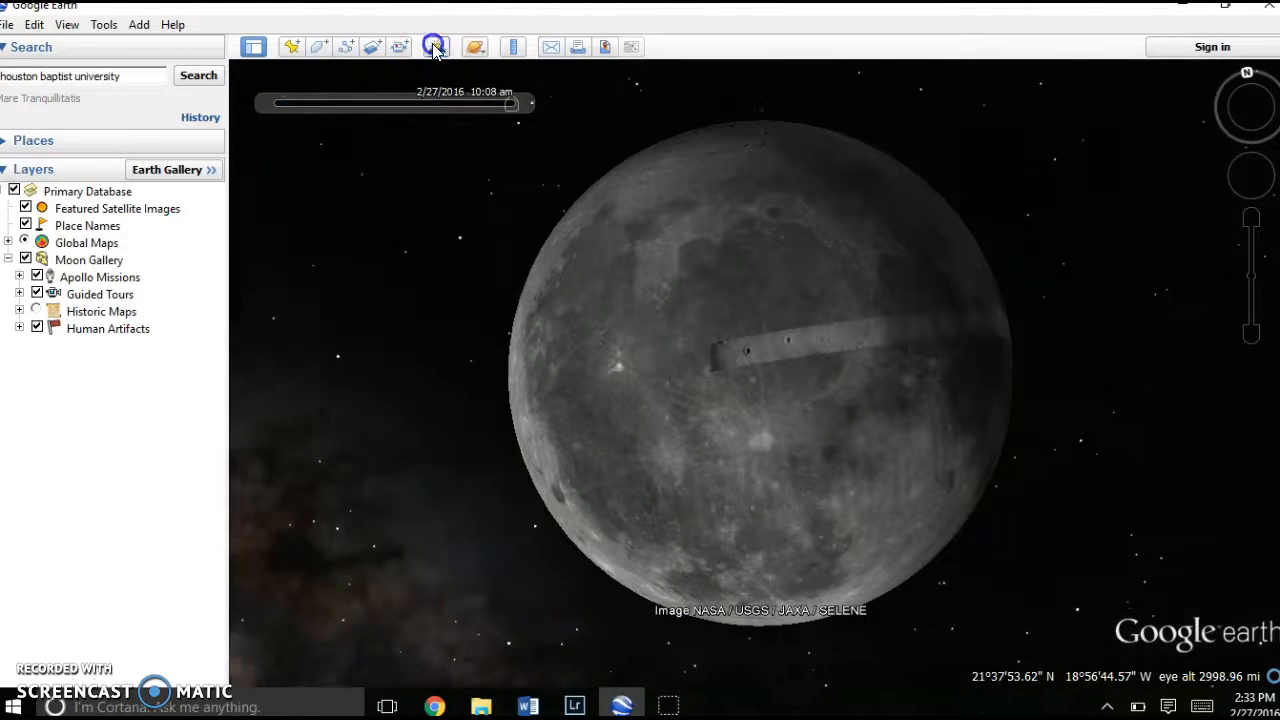
# Inspect the Moon's surface up close along the bright strip from Dorsum Zirkel past Montes Archimedes to Dorsa Lister, and return to a wide view.
pyautogui.click(1251, 220)
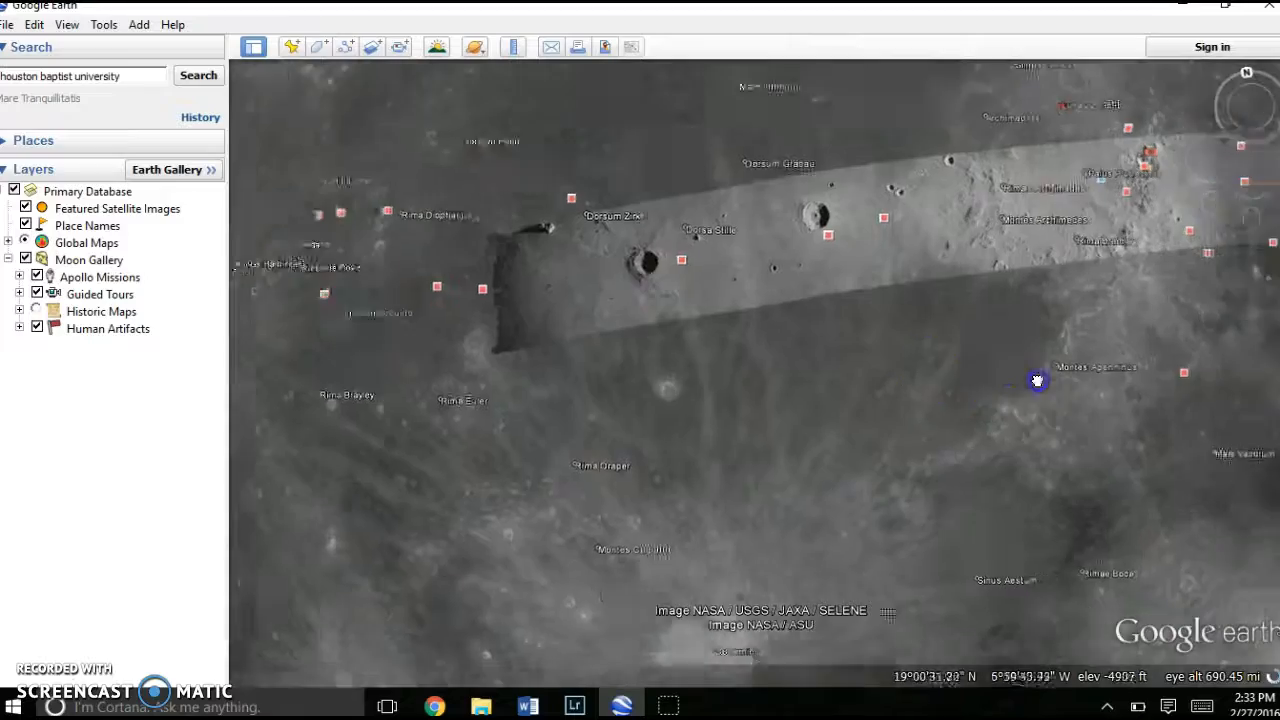
pyautogui.moveTo(1037, 383); pyautogui.dragTo(706, 463)
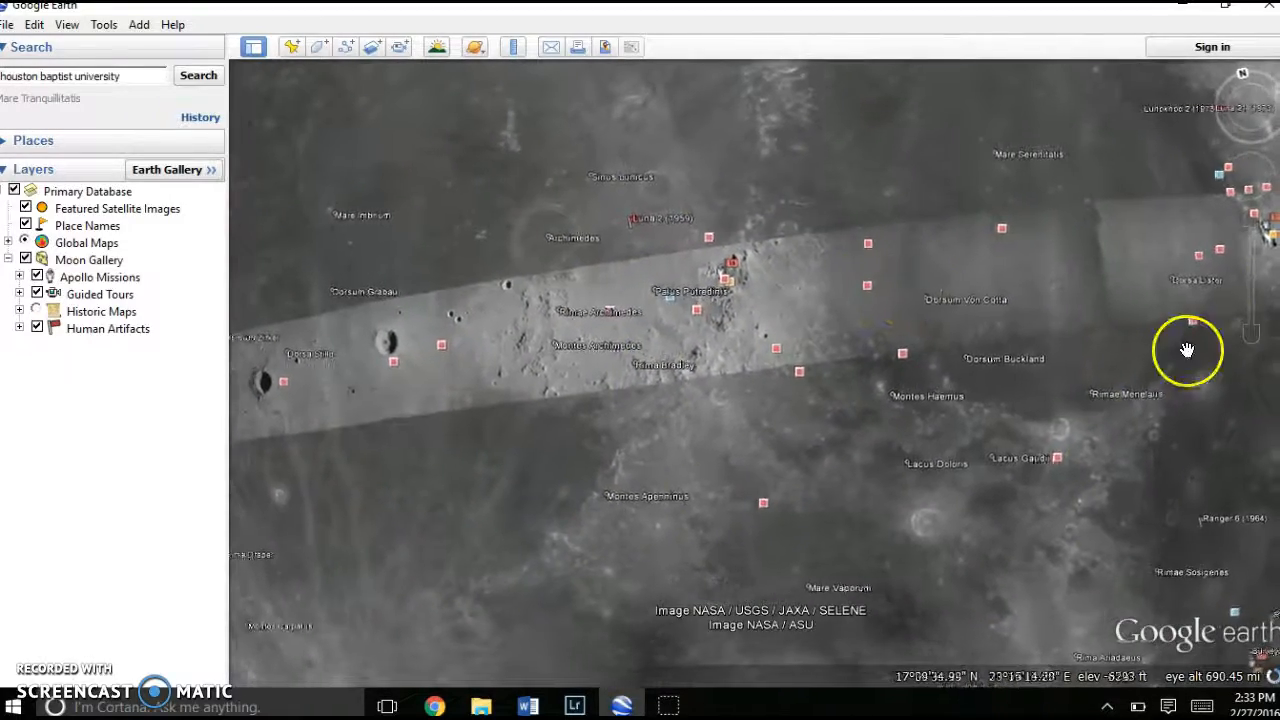
pyautogui.moveTo(901, 642); pyautogui.dragTo(711, 585)
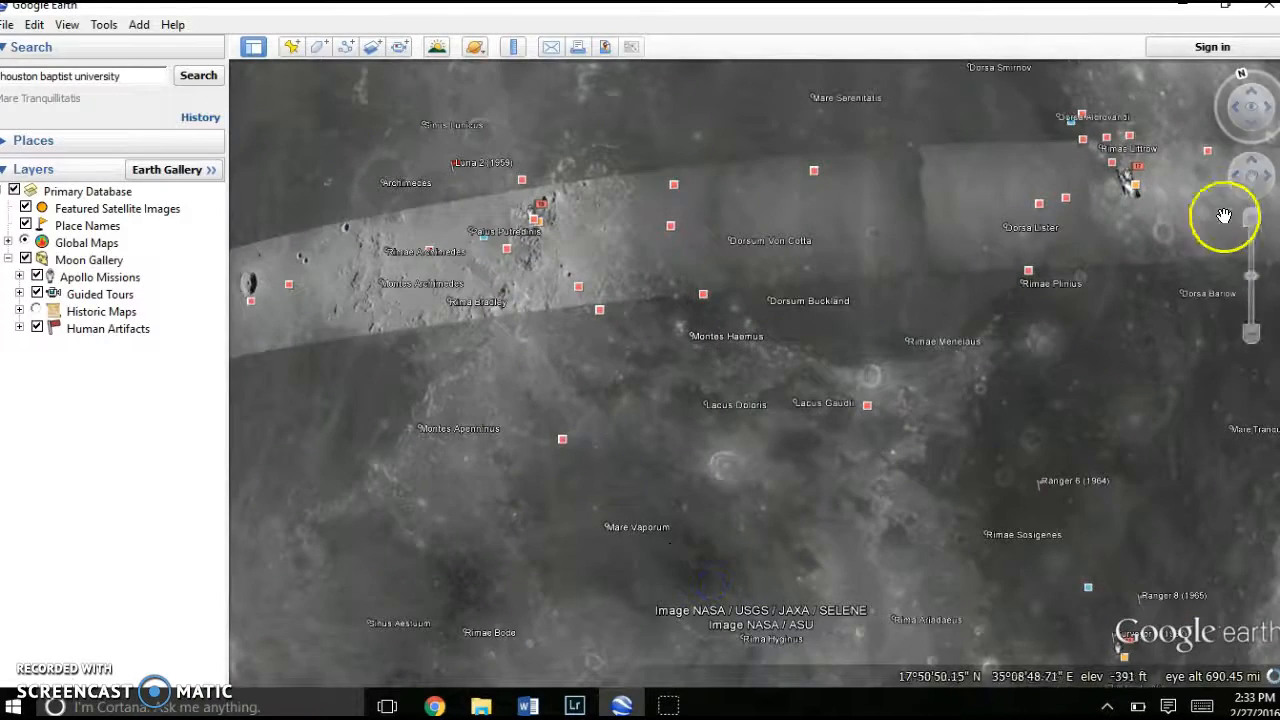
pyautogui.click(1252, 336)
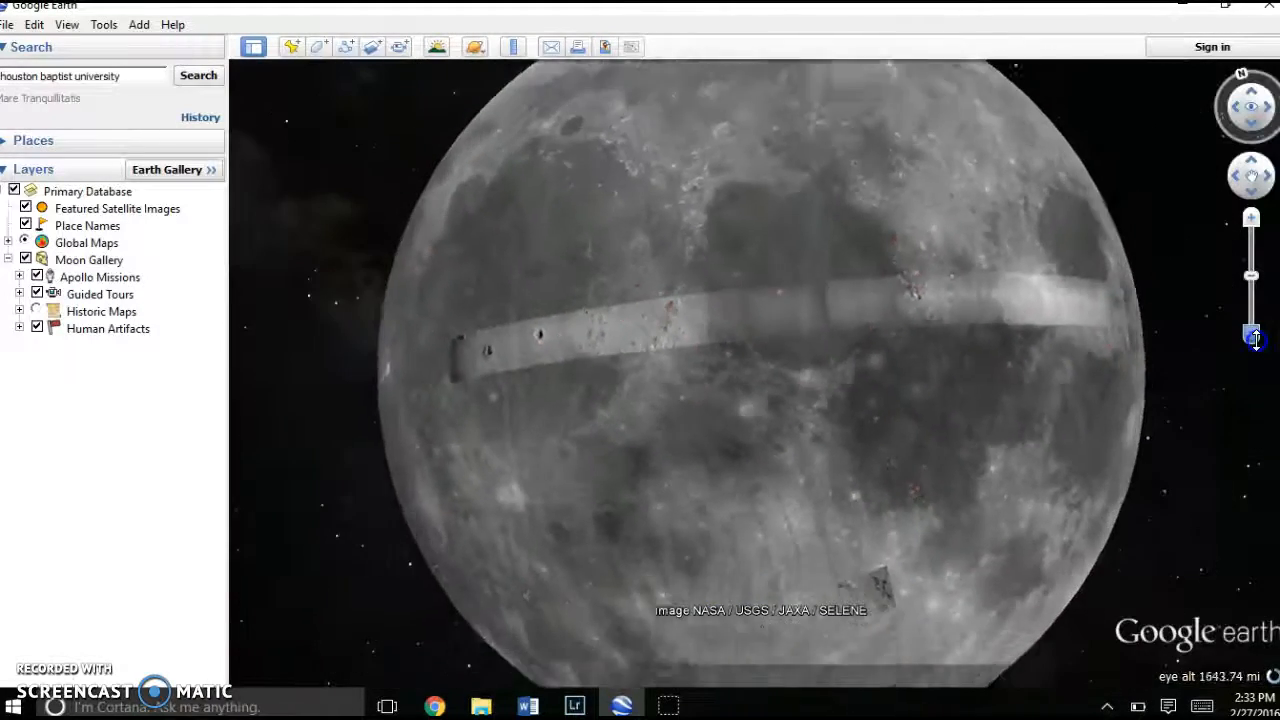
# Switch back to Earth and dismiss the start-up tip.
pyautogui.click(477, 47)
pyautogui.click(487, 72)
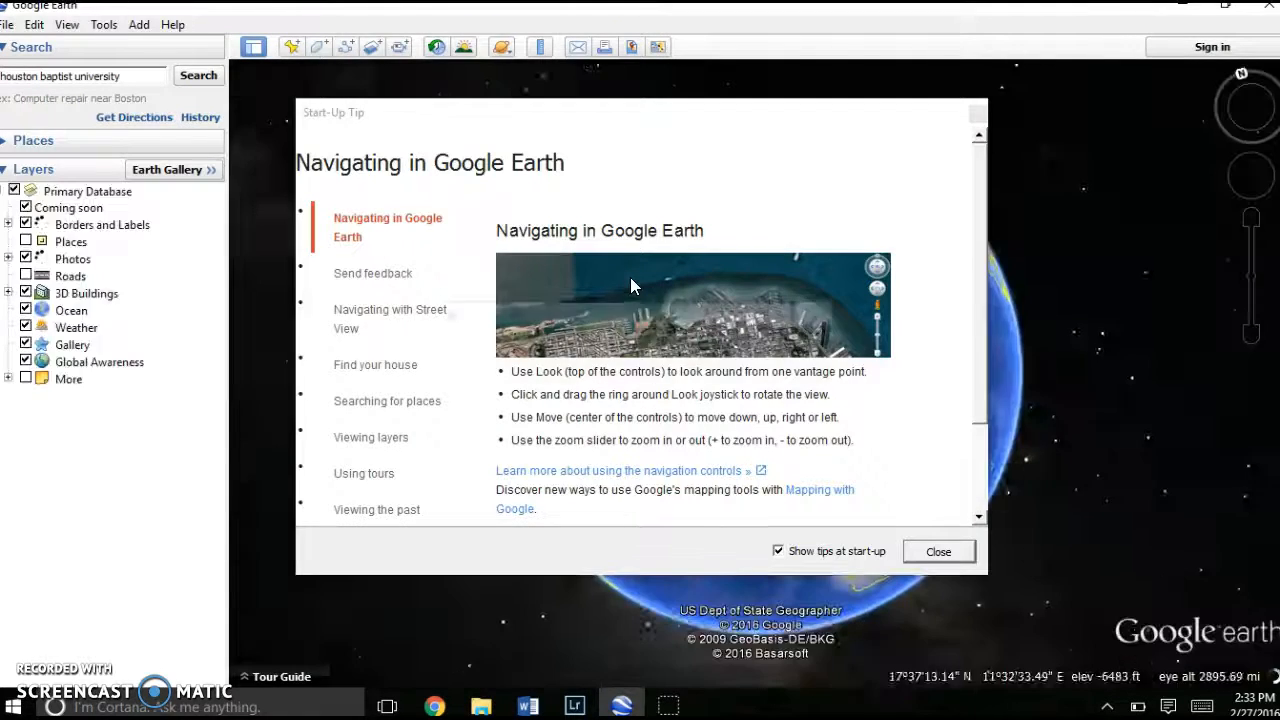
pyautogui.click(966, 556)
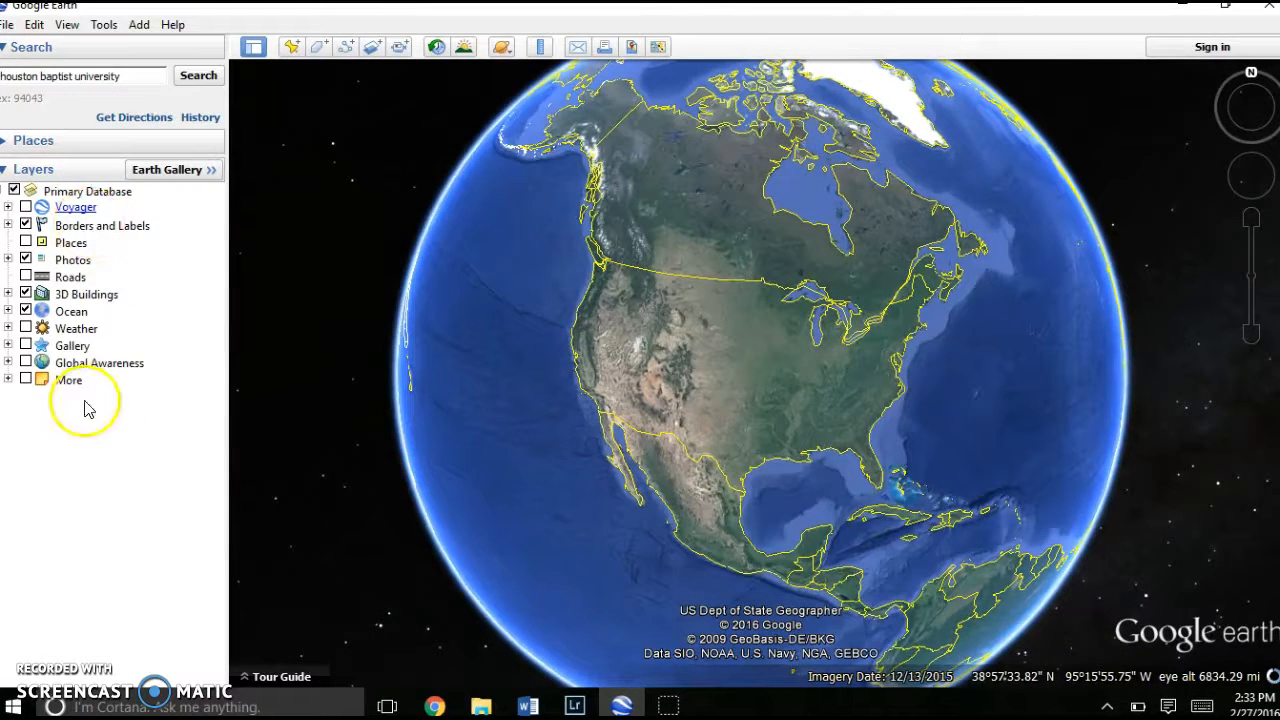
# Turn off the Borders and Labels layer and examine the continents around the globe without outlines, ending at North America.
pyautogui.click(26, 225)
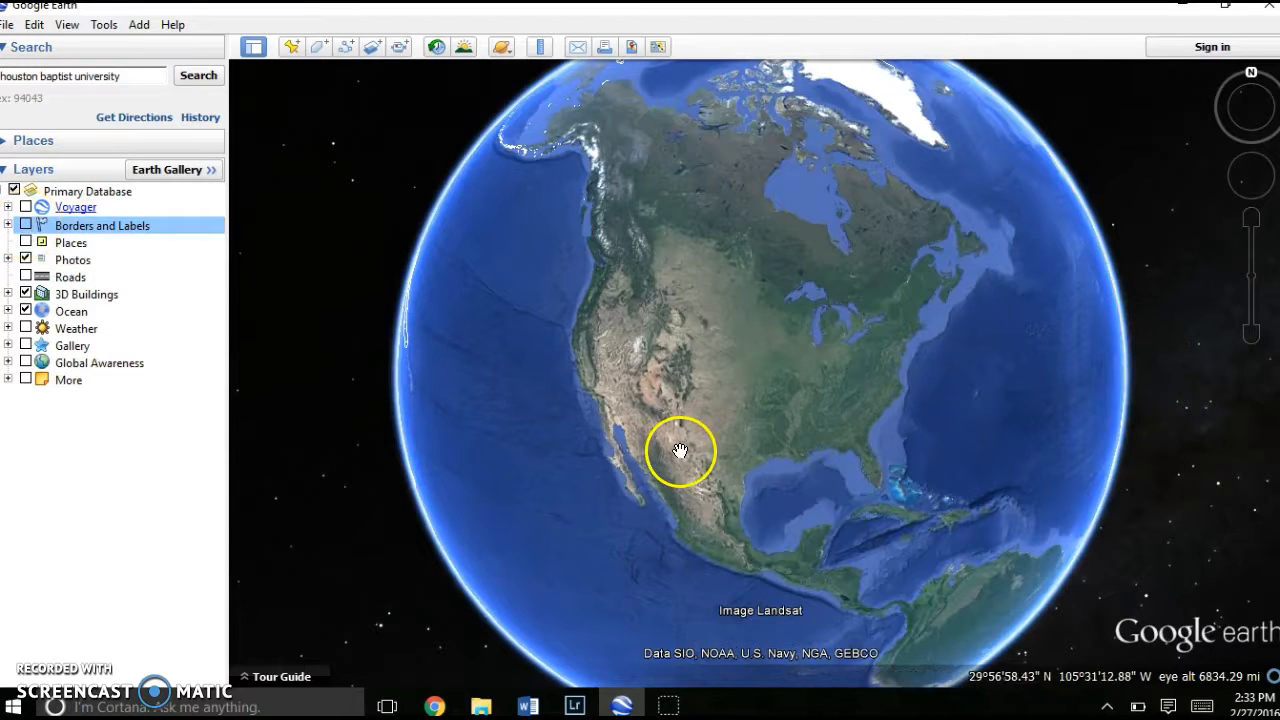
pyautogui.moveTo(680, 452); pyautogui.dragTo(615, 306)
pyautogui.moveTo(984, 483); pyautogui.dragTo(466, 374)
pyautogui.moveTo(724, 431); pyautogui.dragTo(1138, 489)
pyautogui.moveTo(888, 434); pyautogui.dragTo(674, 297)
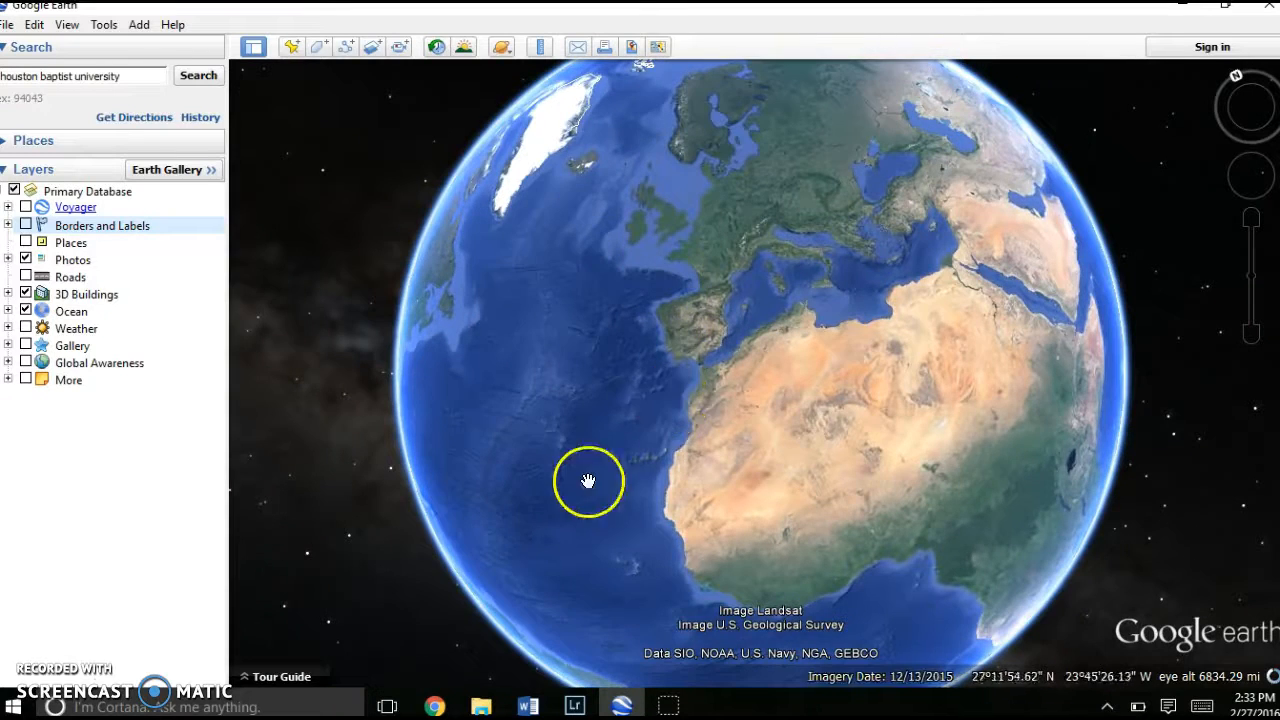
pyautogui.moveTo(586, 486); pyautogui.dragTo(1122, 345)
pyautogui.moveTo(895, 242); pyautogui.dragTo(829, 397)
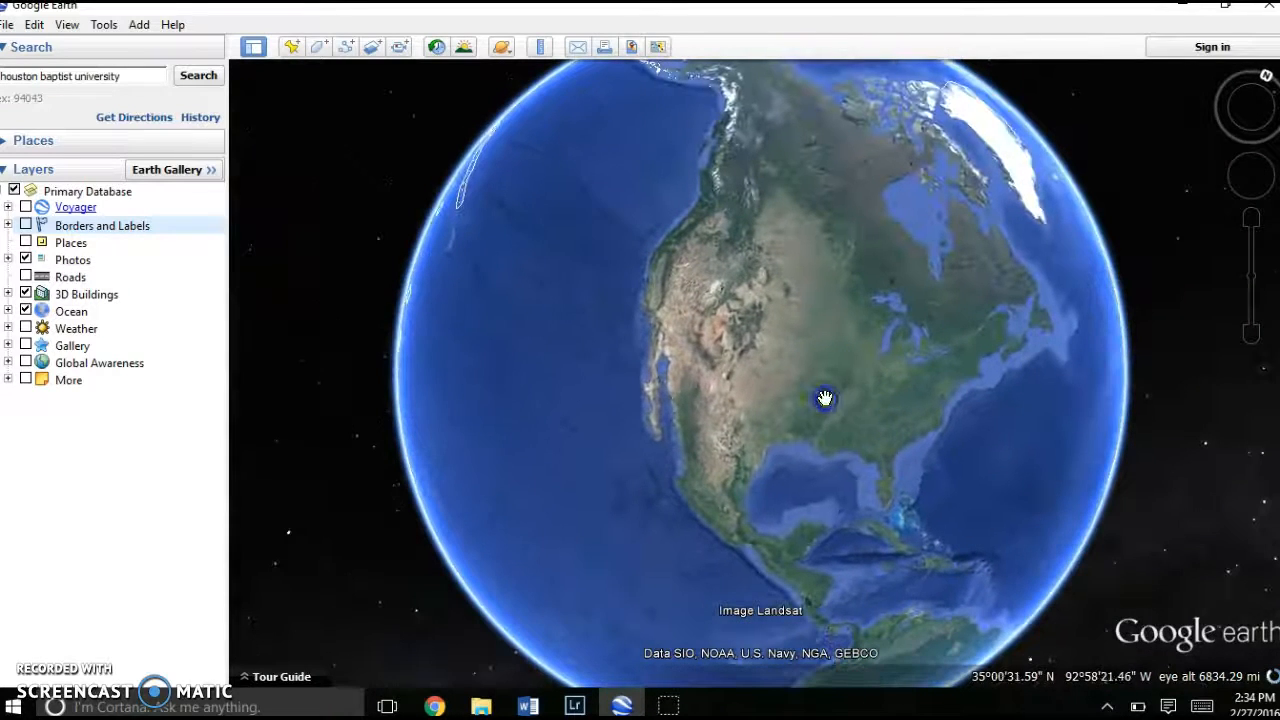
# Reset the globe to north up and turn the Borders and Labels layer back on.
pyautogui.click(1267, 80)
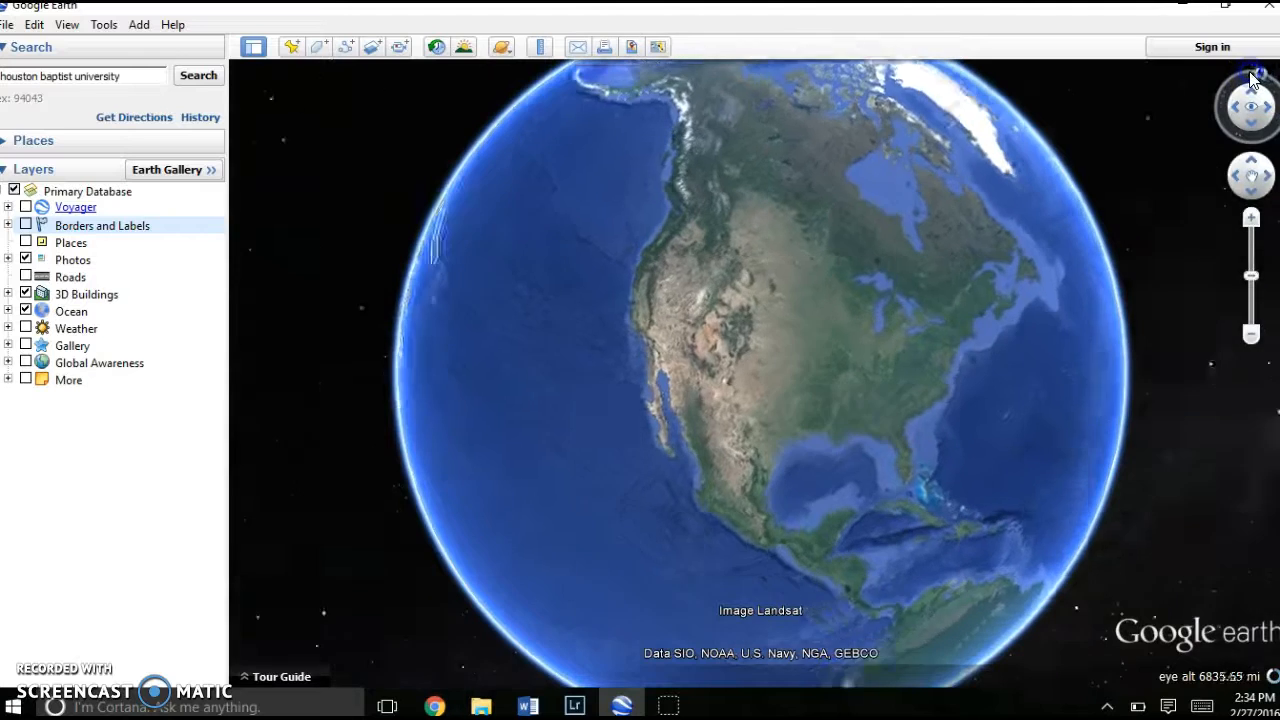
pyautogui.click(26, 225)
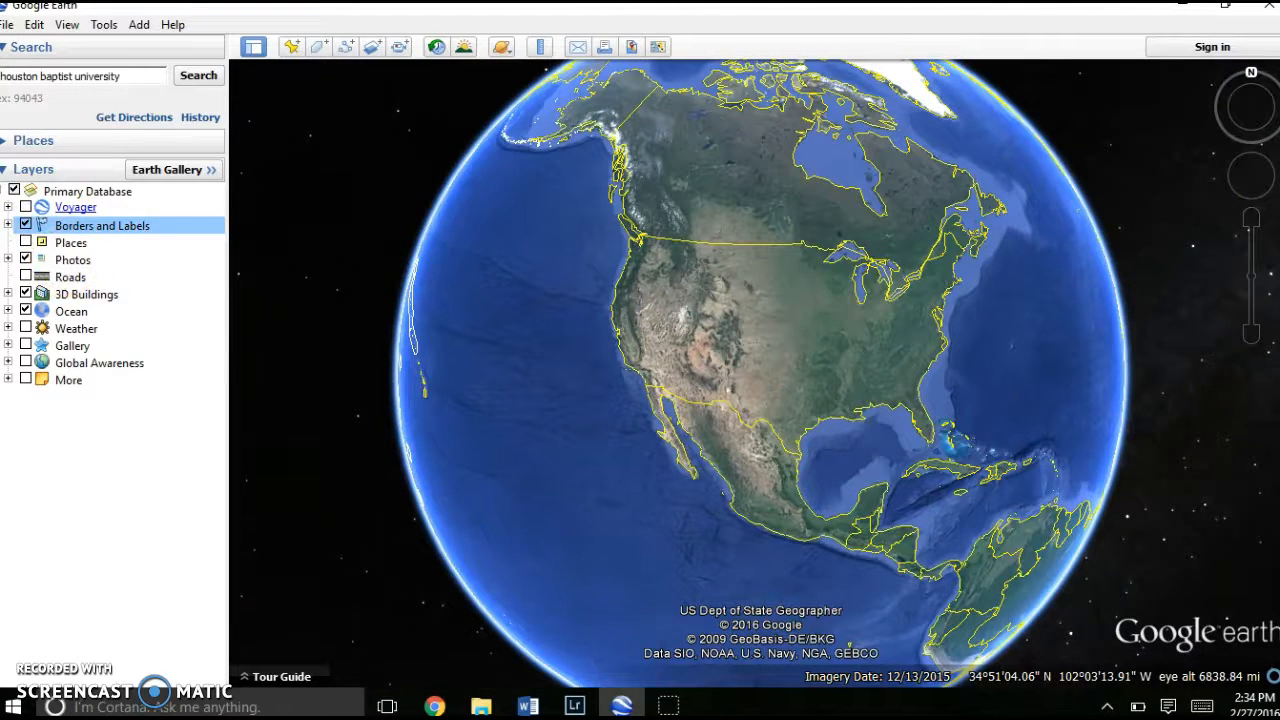
# Review the sublayers inside the Photos, 3D Buildings and Ocean layers, collapsing each group again.
pyautogui.click(8, 260)
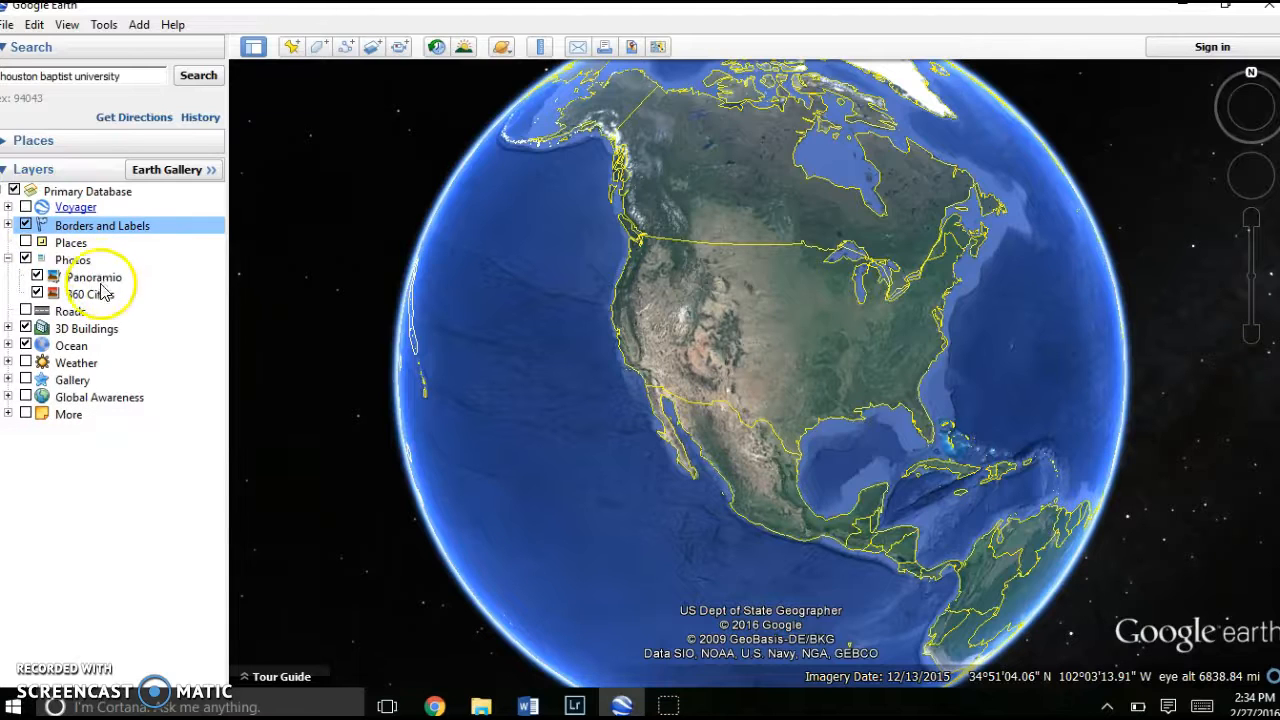
pyautogui.click(8, 260)
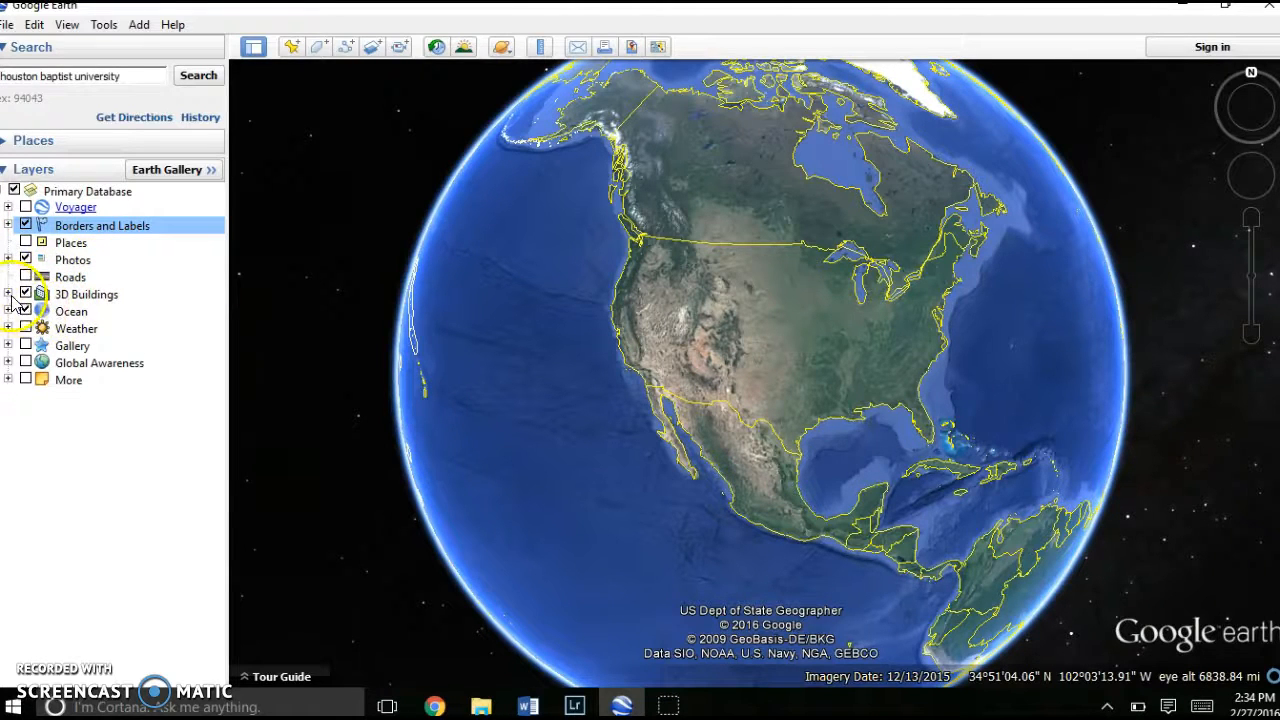
pyautogui.click(8, 294)
pyautogui.click(8, 294)
pyautogui.click(8, 294)
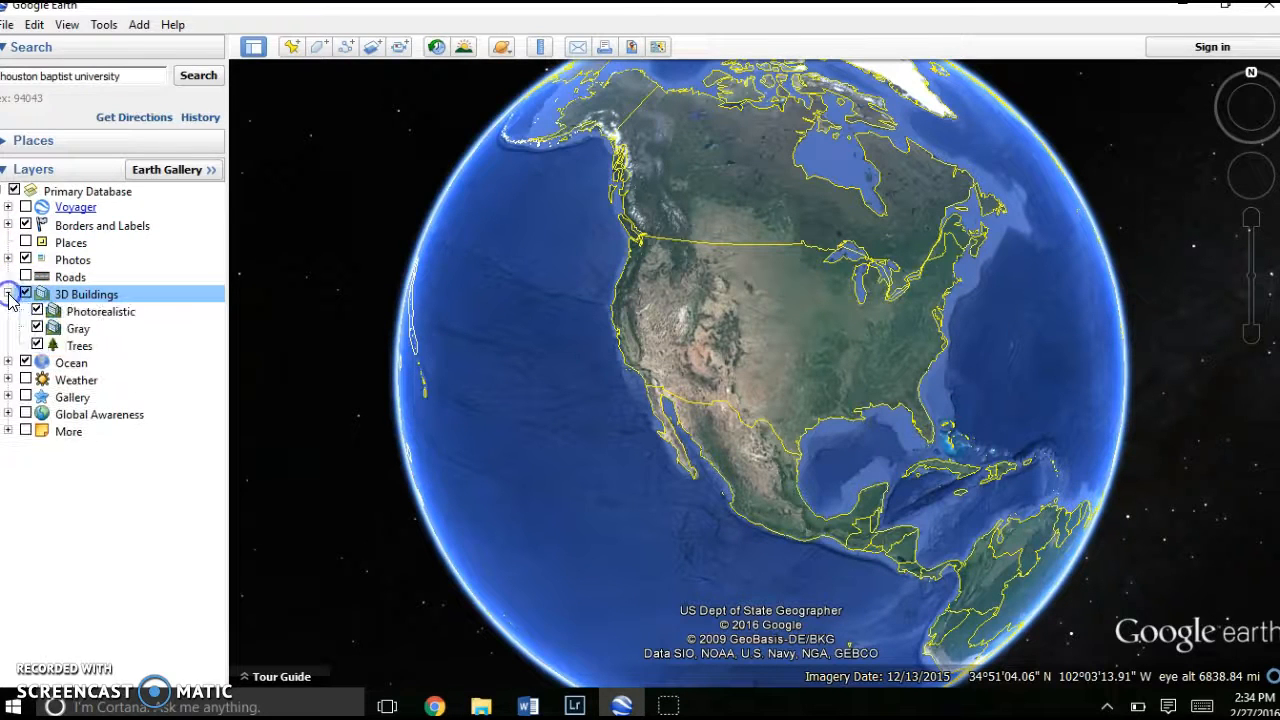
pyautogui.click(8, 294)
pyautogui.click(8, 311)
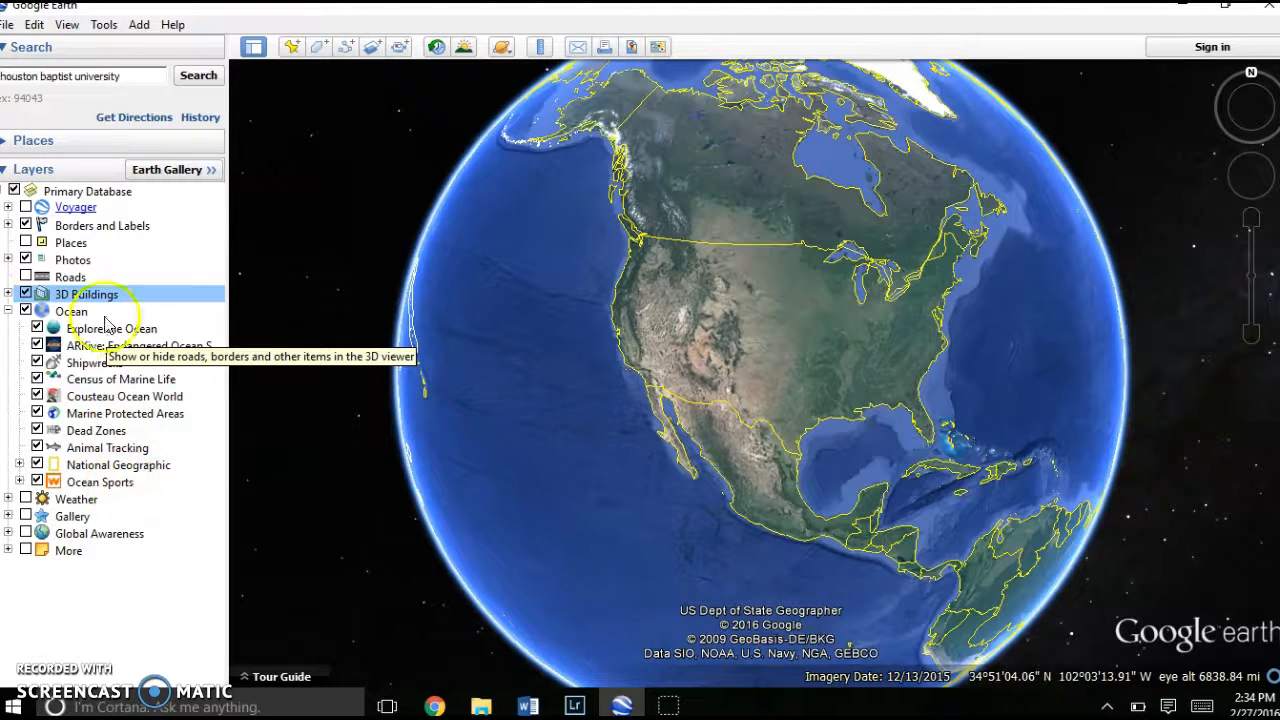
pyautogui.click(8, 311)
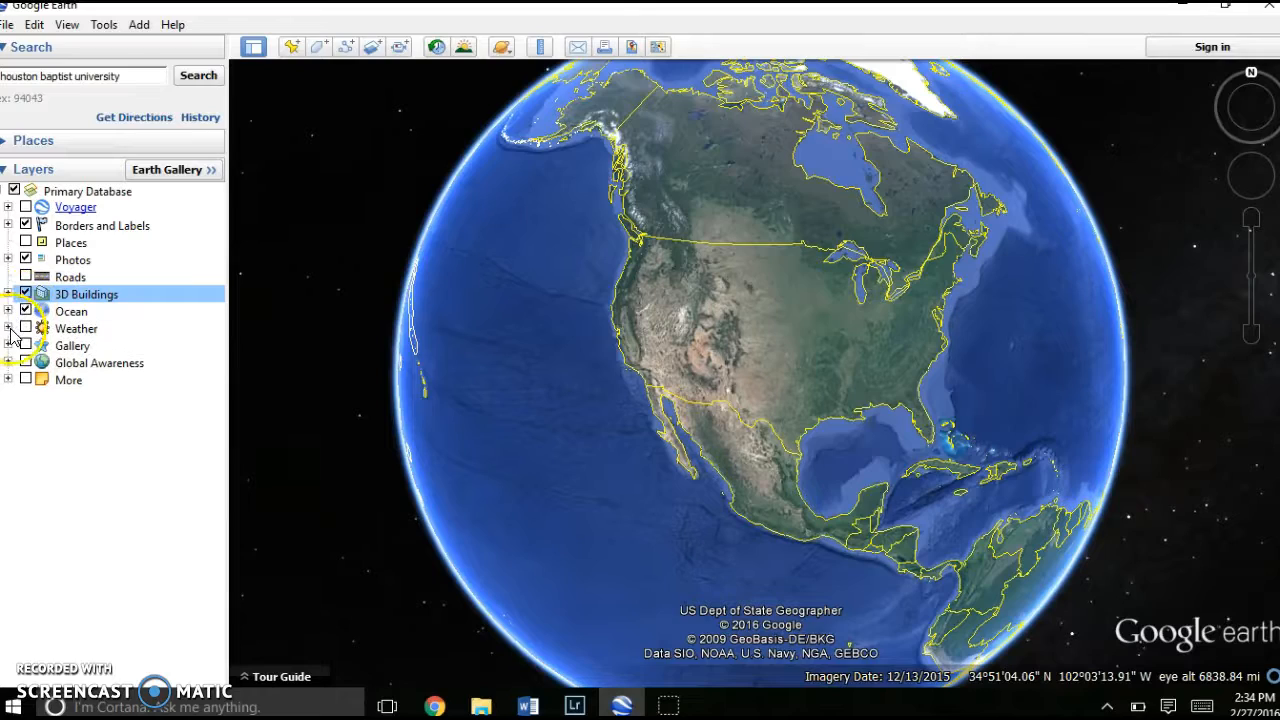
# Turn on the Weather layer and examine the clouds and radar over North America and the Atlantic.
pyautogui.click(26, 328)
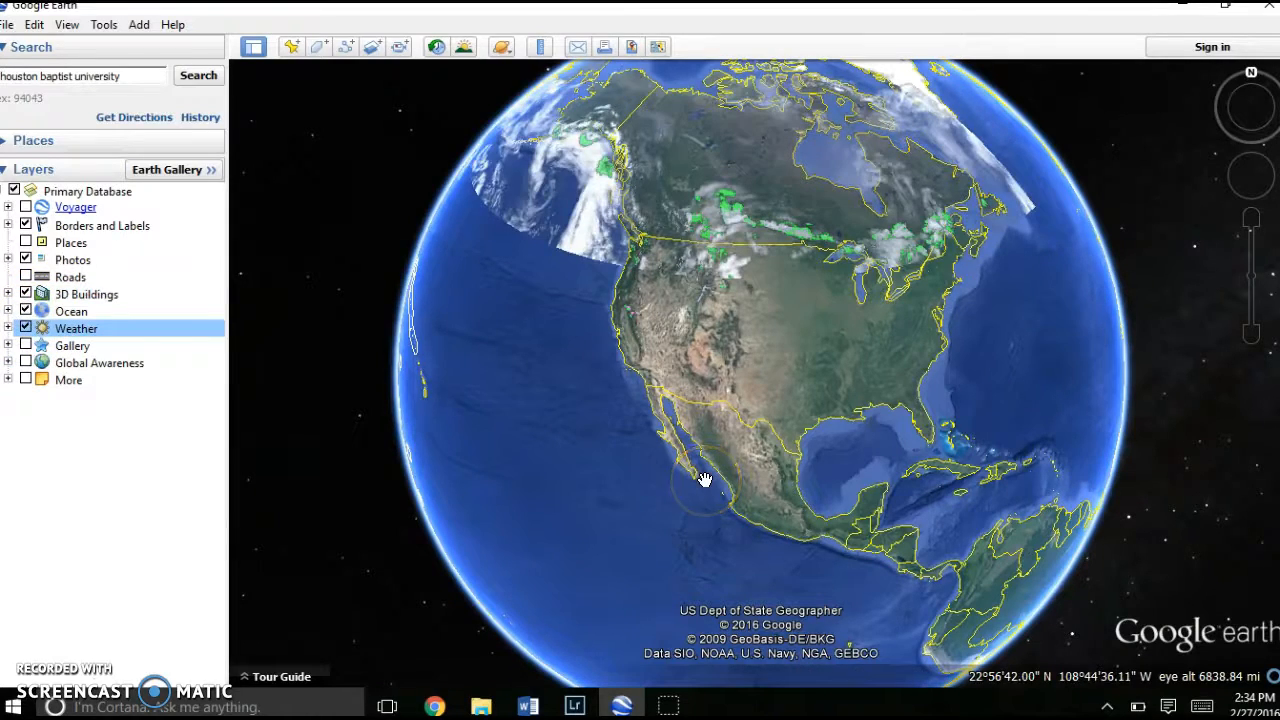
pyautogui.moveTo(848, 281); pyautogui.dragTo(697, 286)
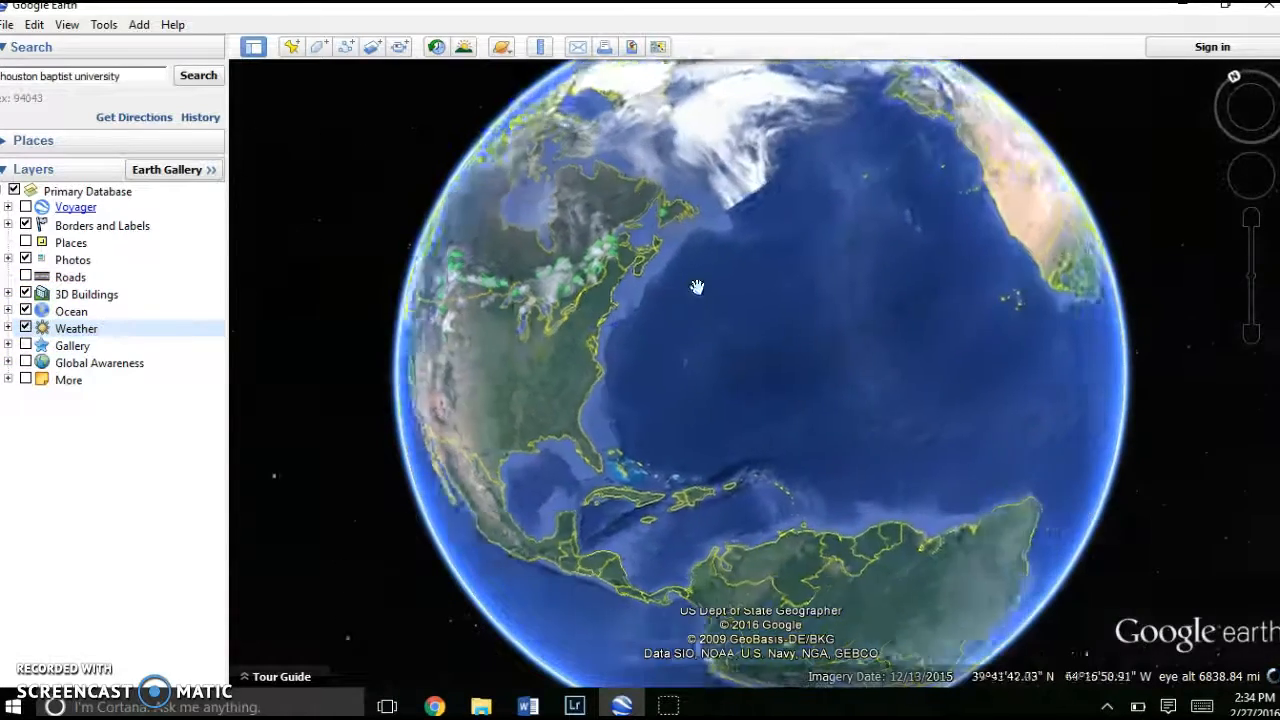
pyautogui.moveTo(617, 274); pyautogui.dragTo(1025, 333)
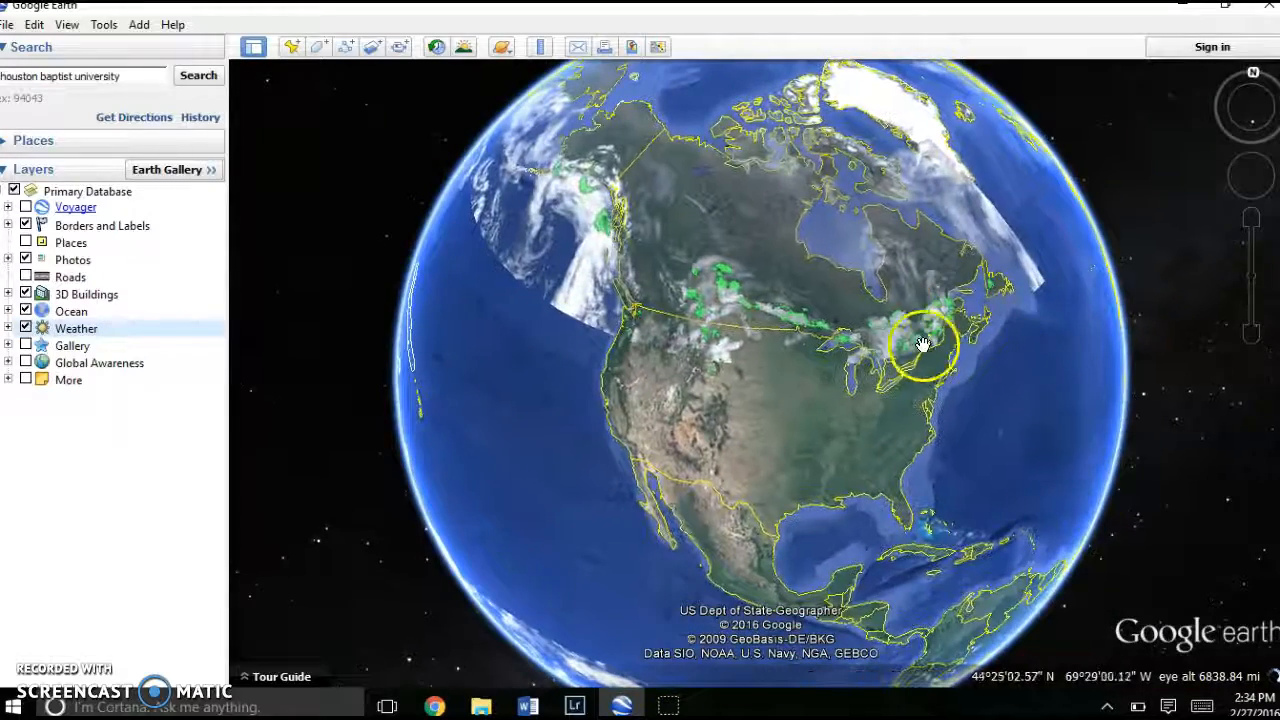
pyautogui.moveTo(630, 315); pyautogui.dragTo(683, 396)
pyautogui.moveTo(902, 488); pyautogui.dragTo(822, 509)
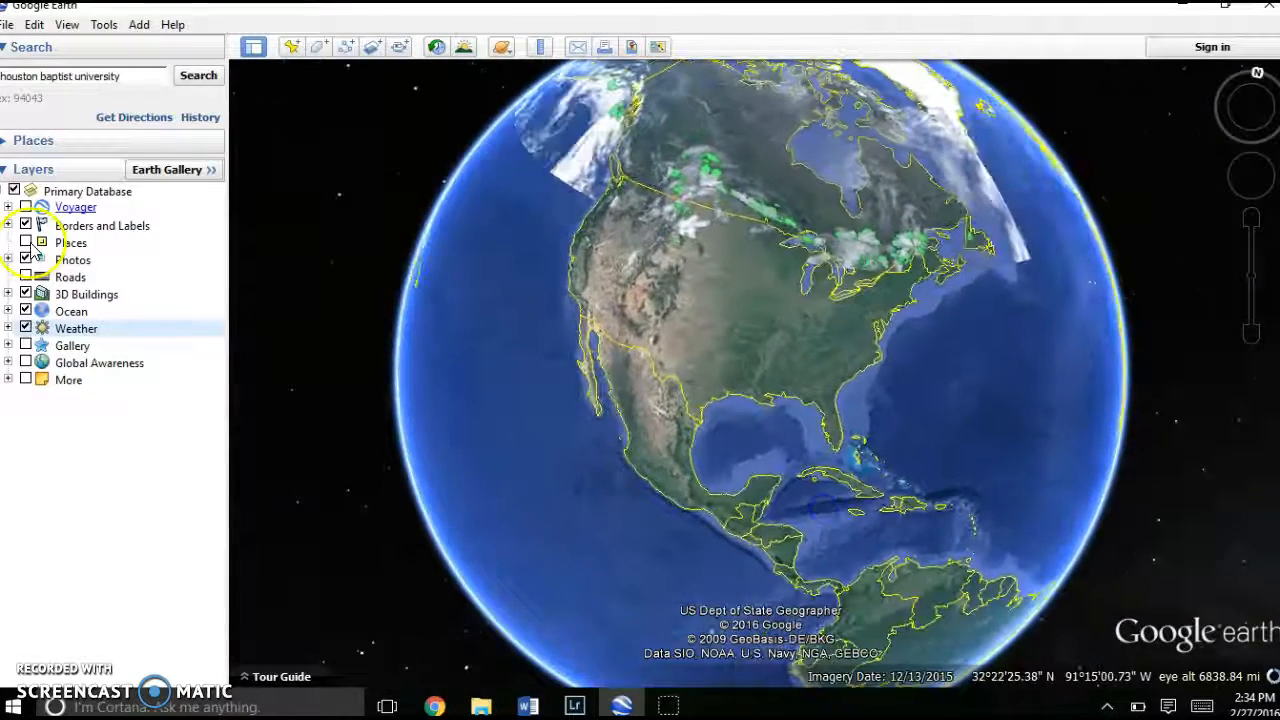
# Turn off the Weather layer and review the sublayers inside the Gallery group.
pyautogui.click(26, 328)
pyautogui.click(8, 345)
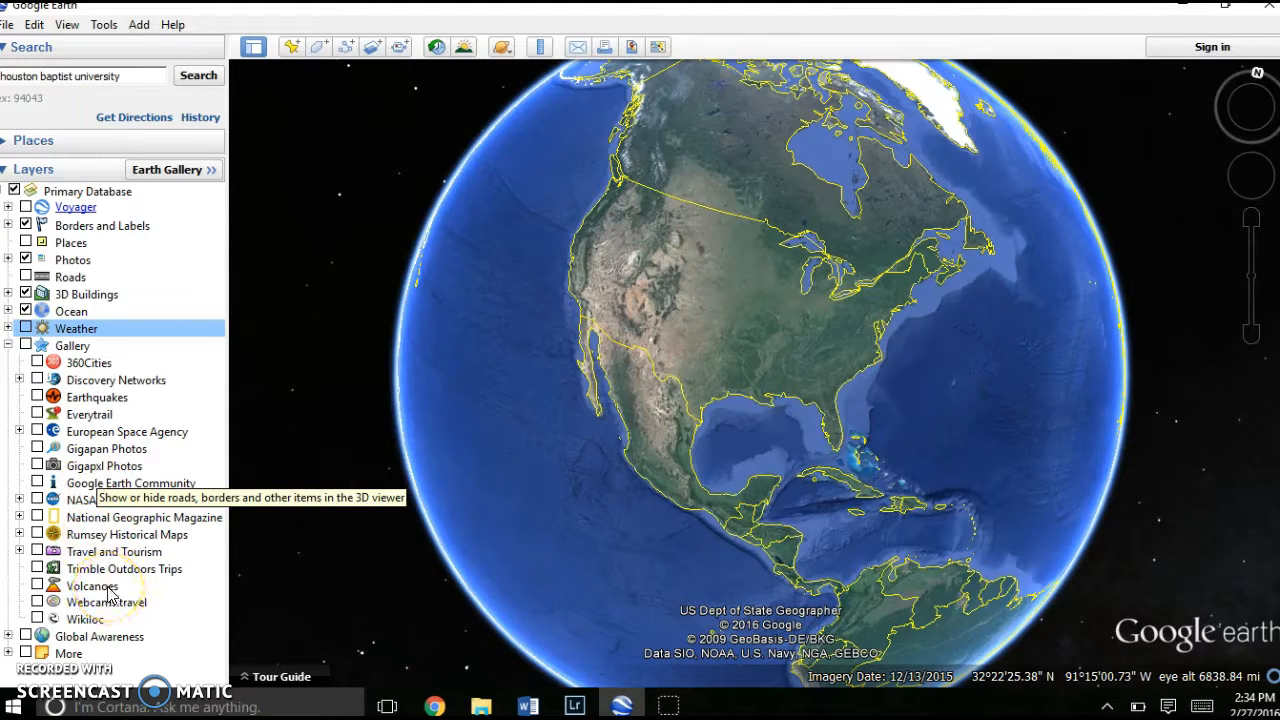
pyautogui.click(8, 345)
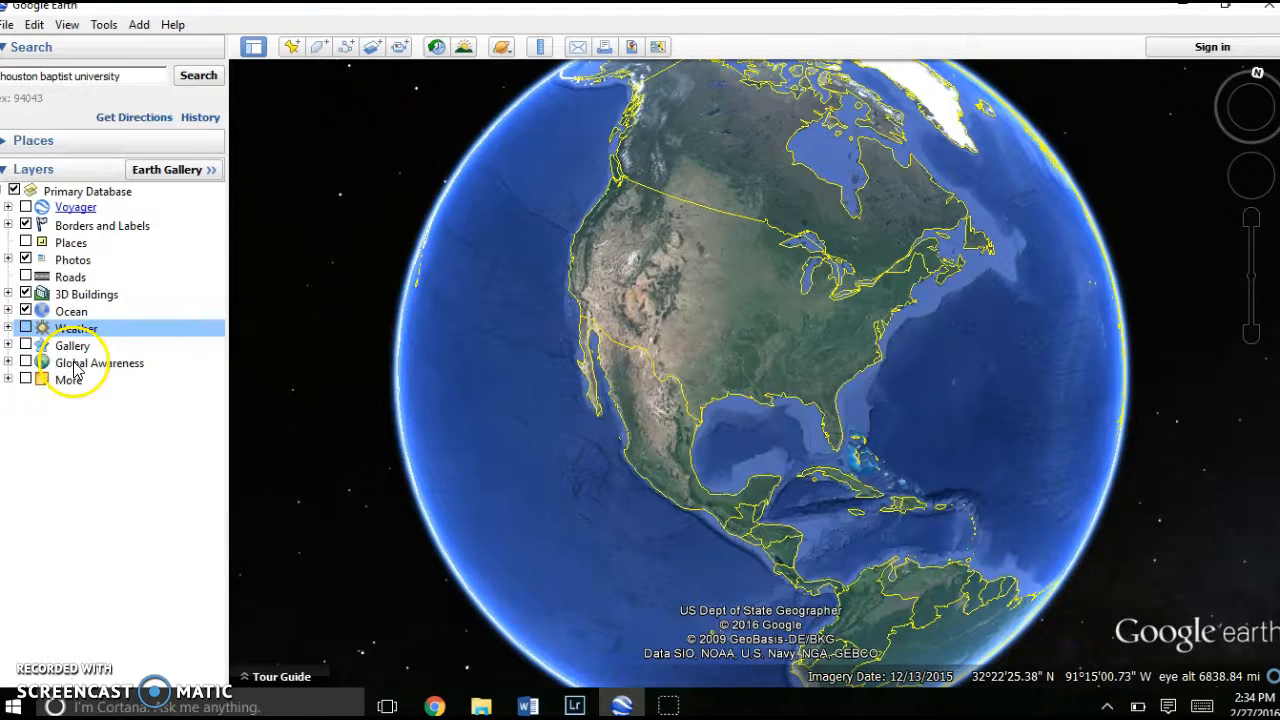
# Turn on the Voyager layer and start its Animal View safari from the welcome screens.
pyautogui.click(25, 207)
pyautogui.click(200, 110)
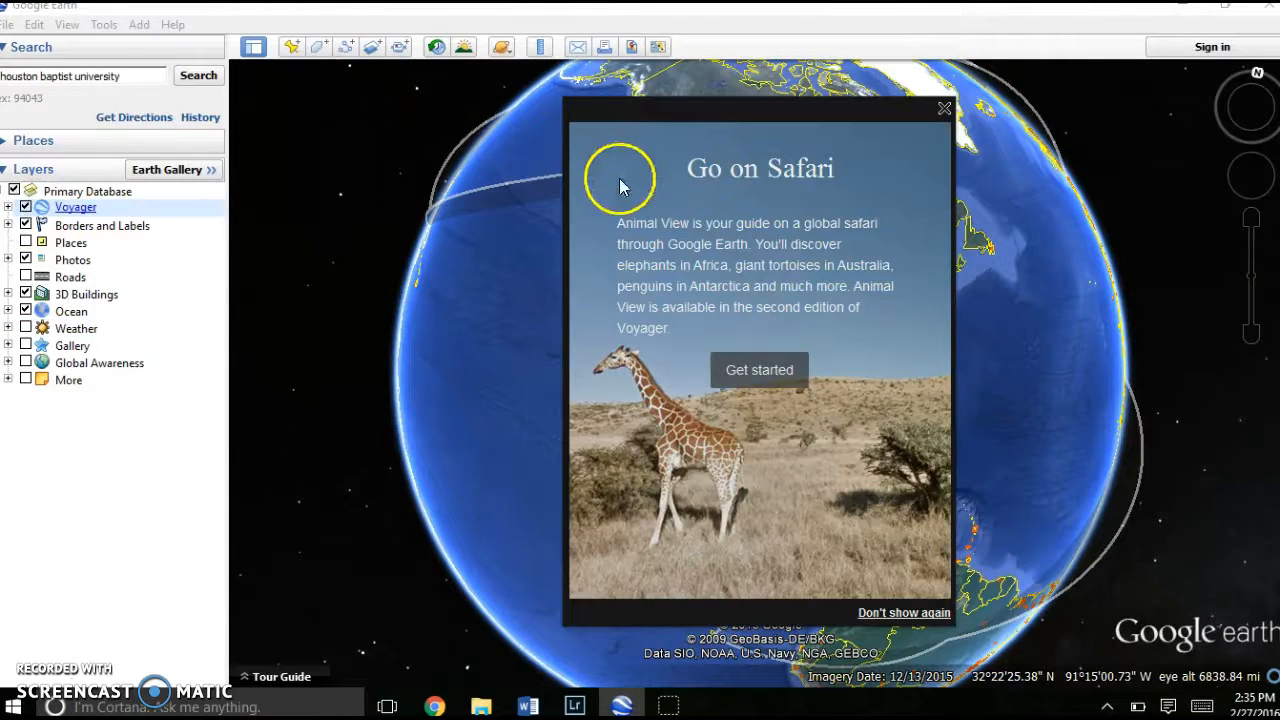
pyautogui.click(770, 372)
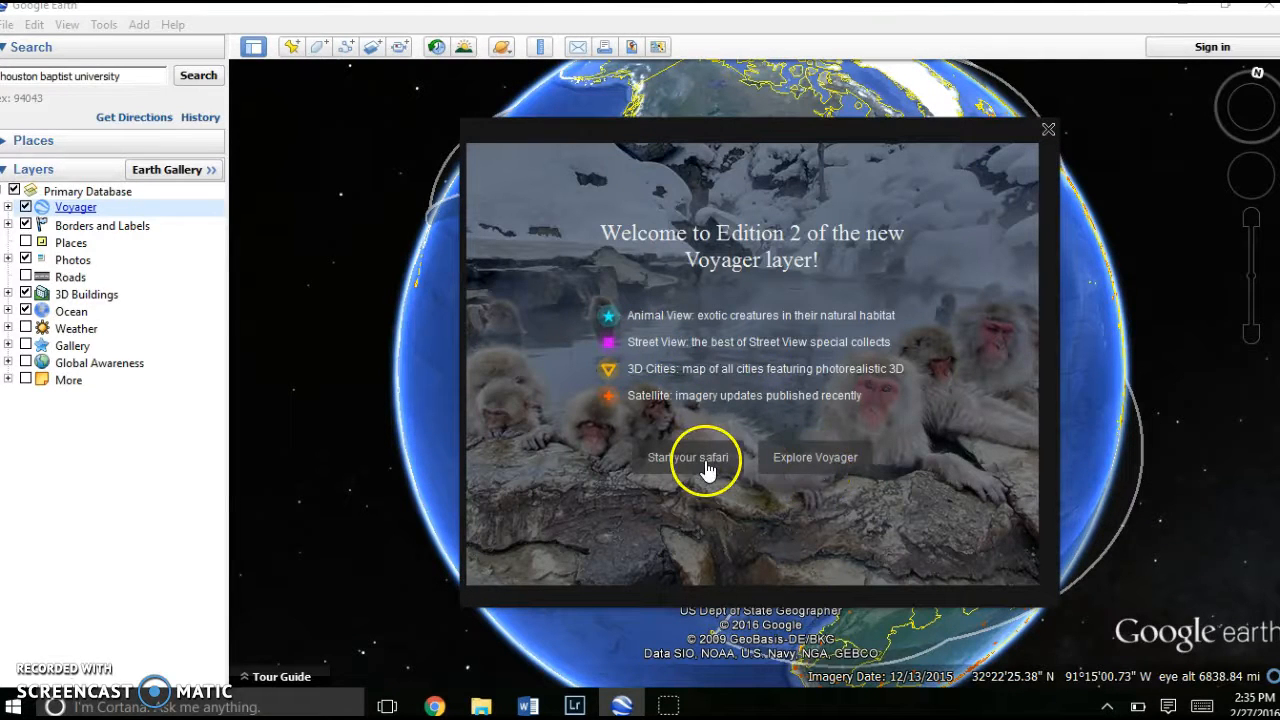
pyautogui.click(706, 466)
pyautogui.click(686, 335)
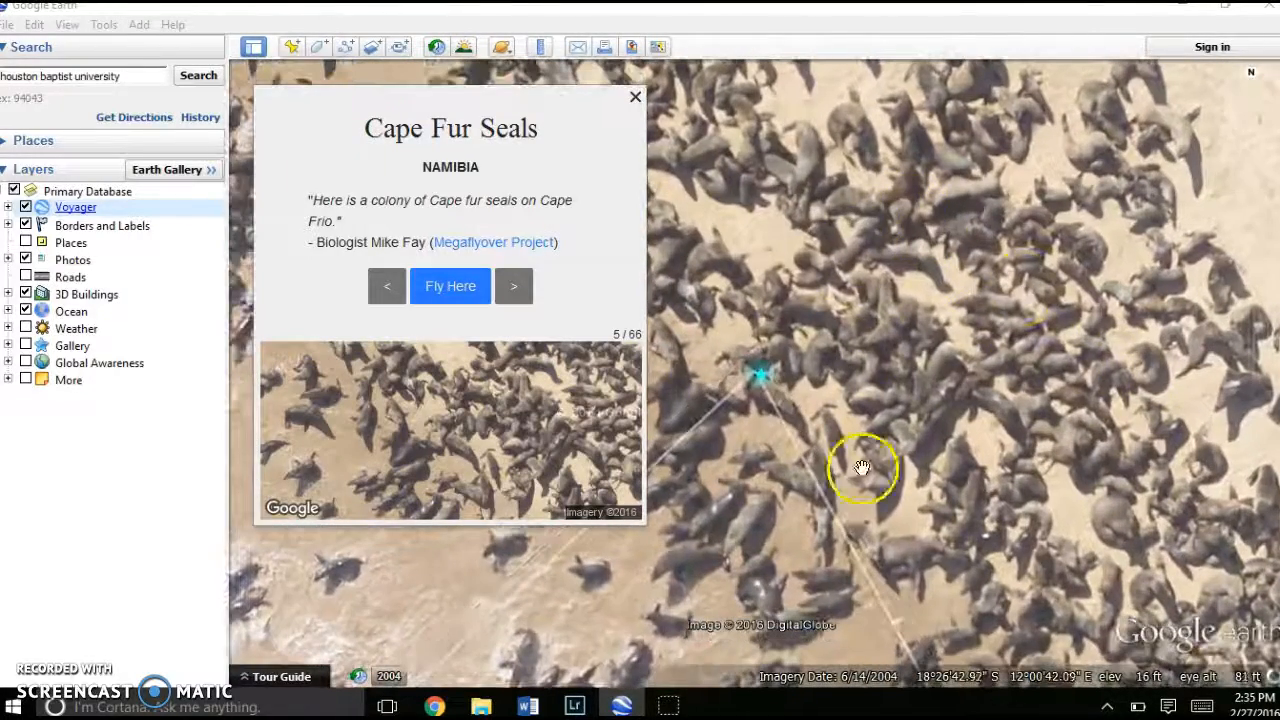
# Browse the safari stops from Oryx in Namibia through Assorted Wildlife in Botswana, and close the stop's card.
pyautogui.click(527, 293)
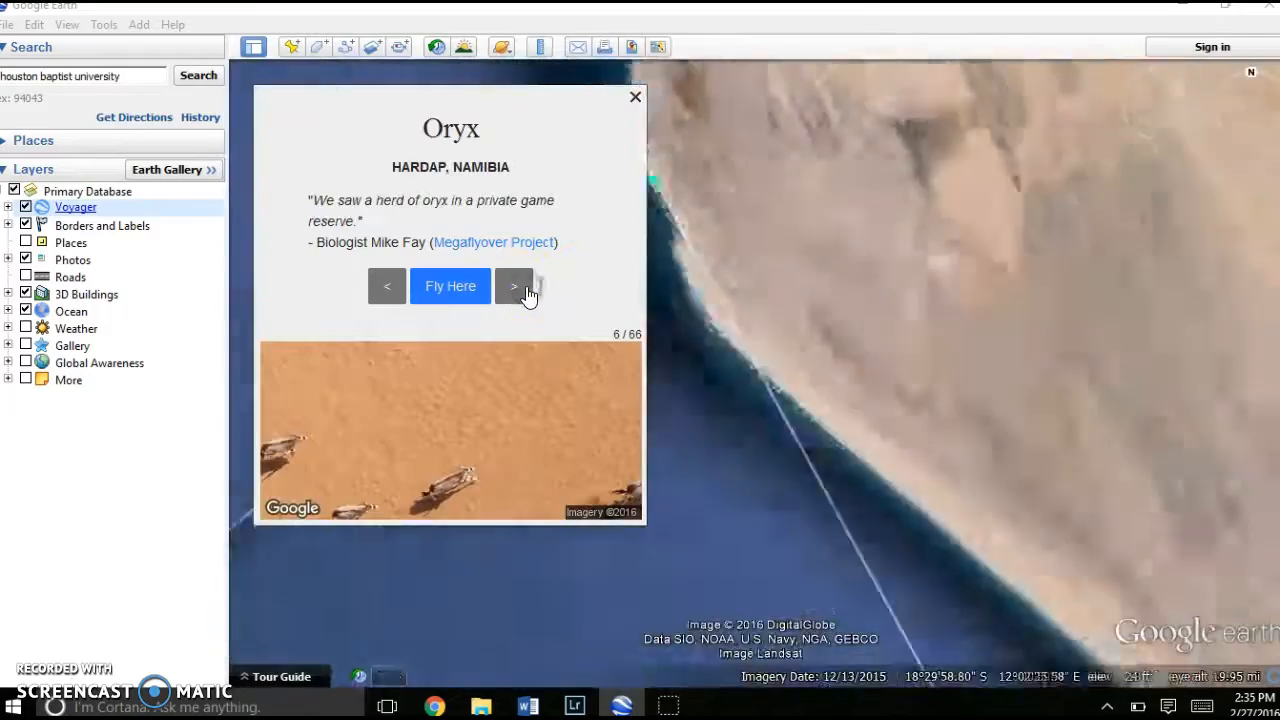
pyautogui.click(527, 293)
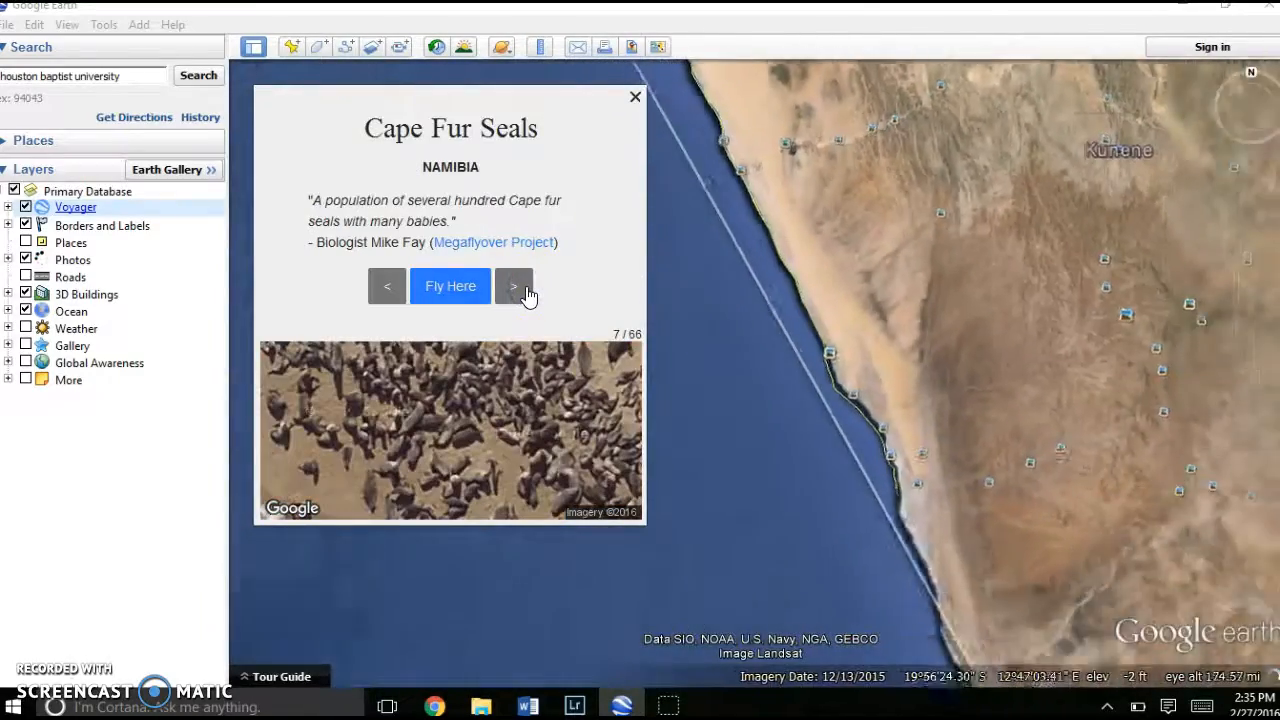
pyautogui.click(527, 293)
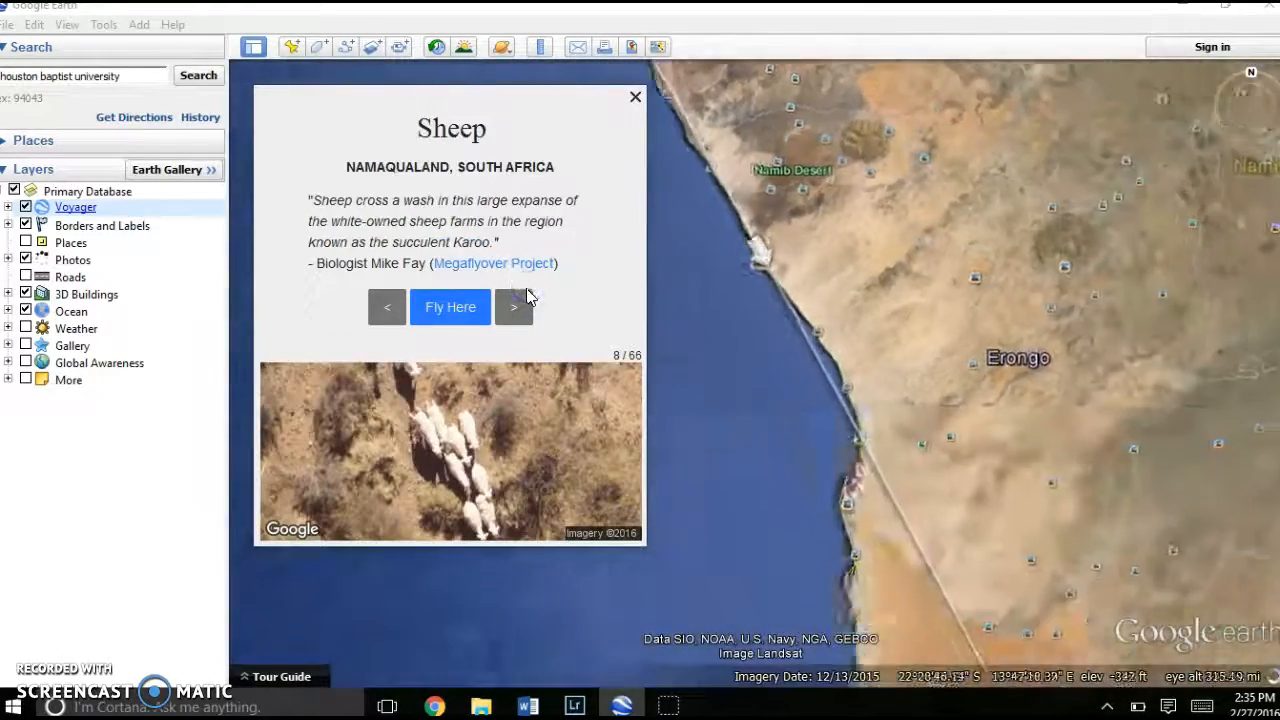
pyautogui.click(523, 311)
pyautogui.click(519, 293)
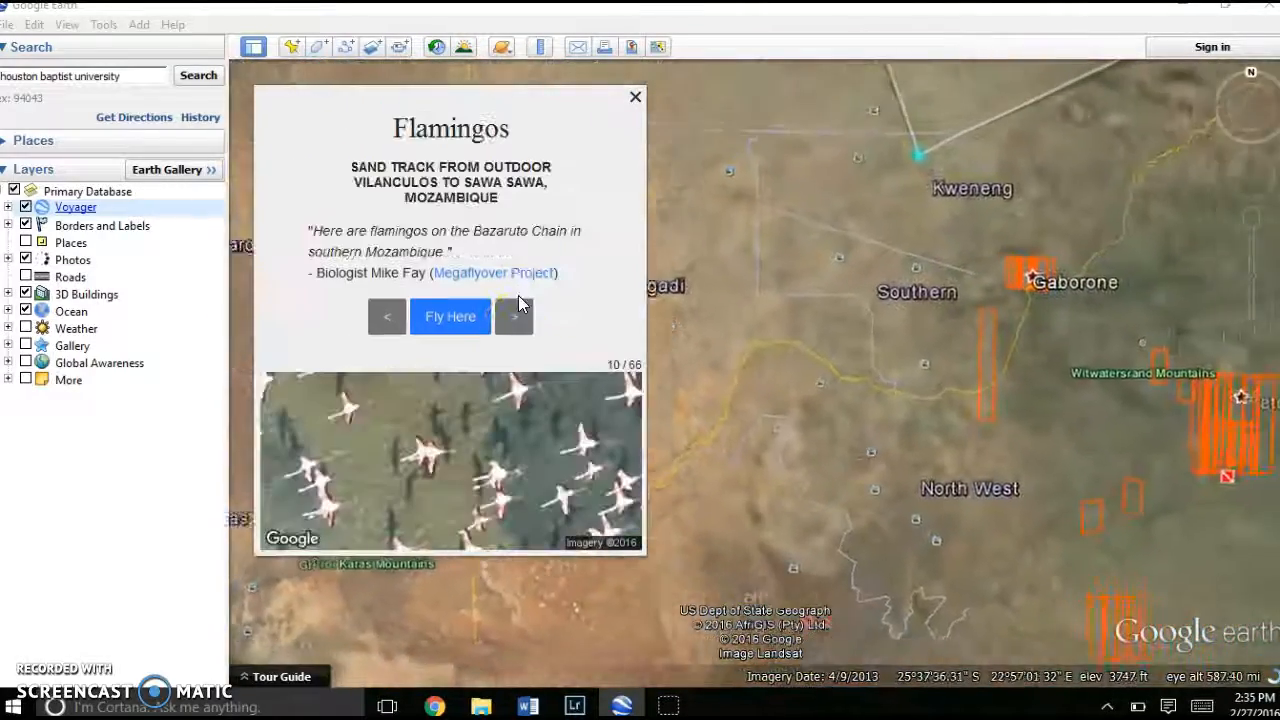
pyautogui.click(516, 313)
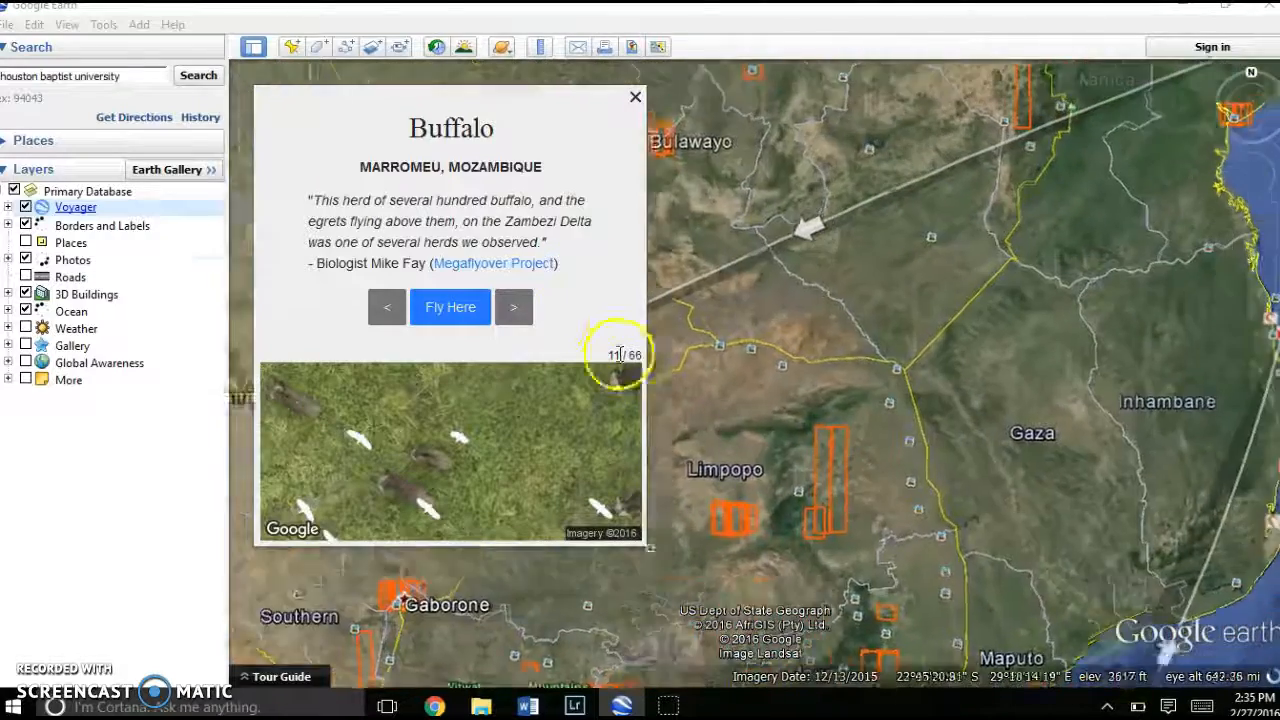
pyautogui.click(527, 317)
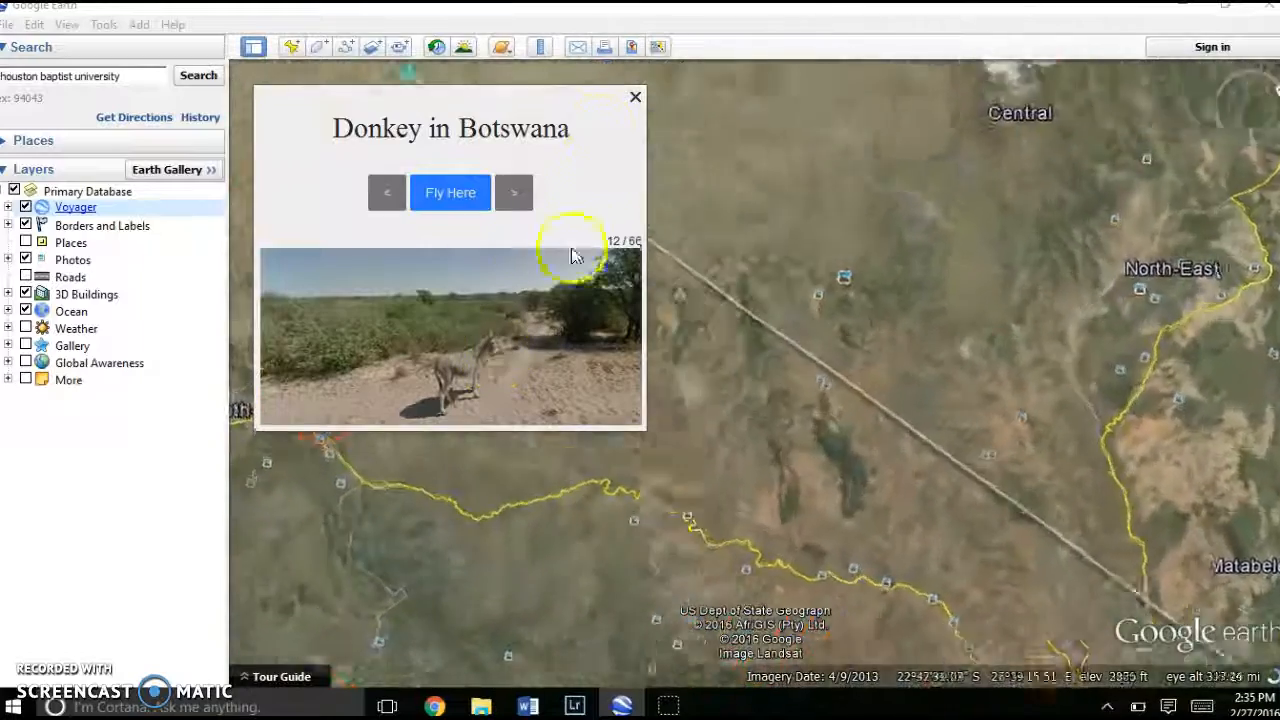
pyautogui.click(516, 204)
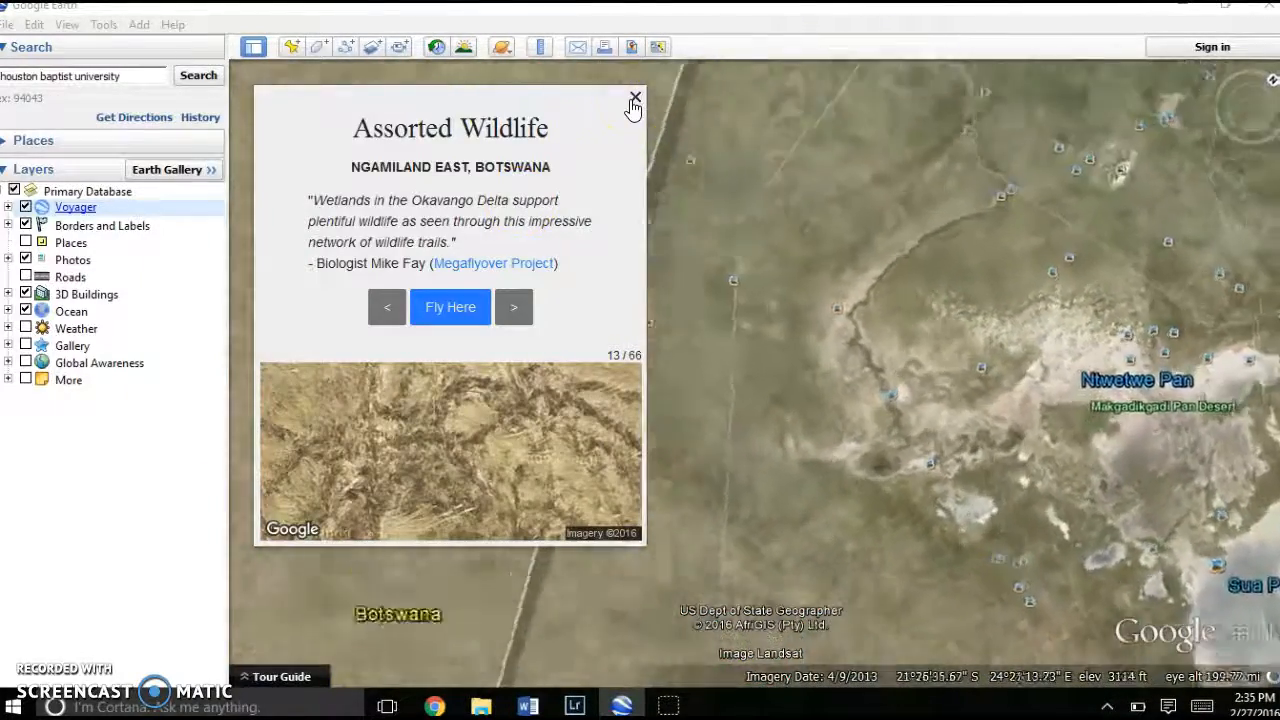
pyautogui.click(633, 100)
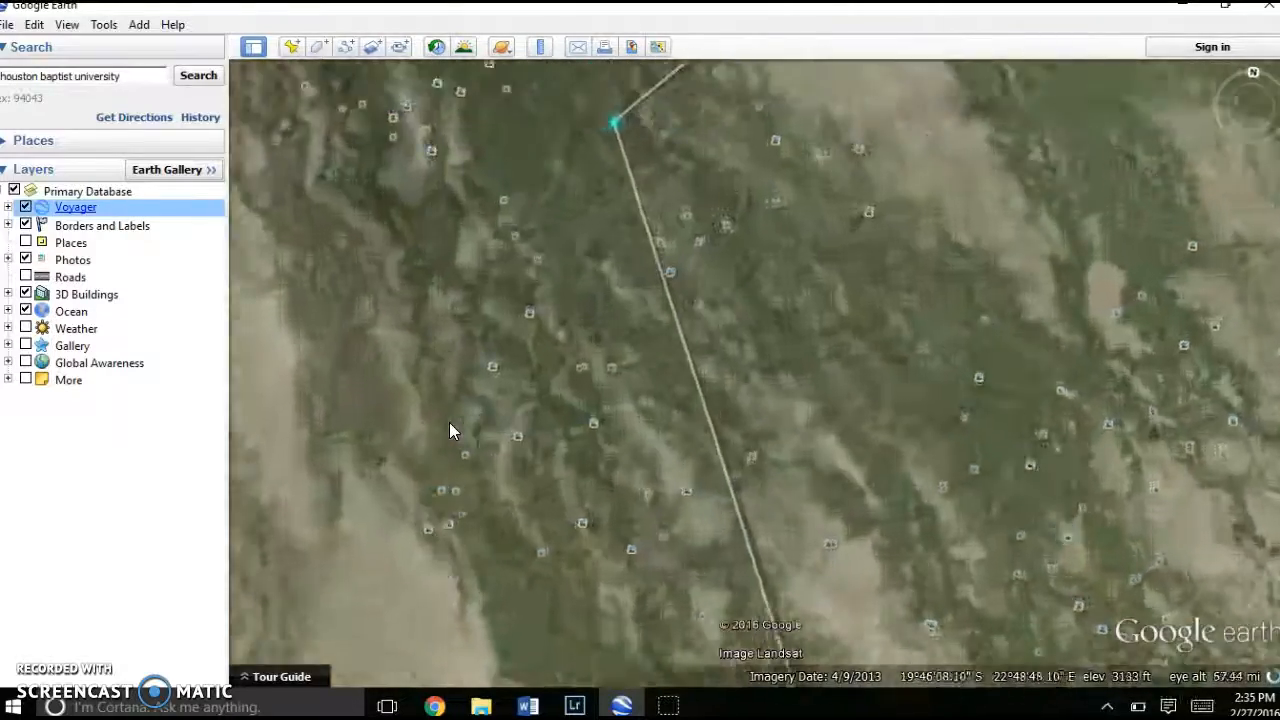
# Travel from Botswana to Antarctica's Hut Point Peninsula, open the Adélie Penguin Rookery stop, and decline sending an error report.
pyautogui.moveTo(449, 422); pyautogui.dragTo(681, 369)
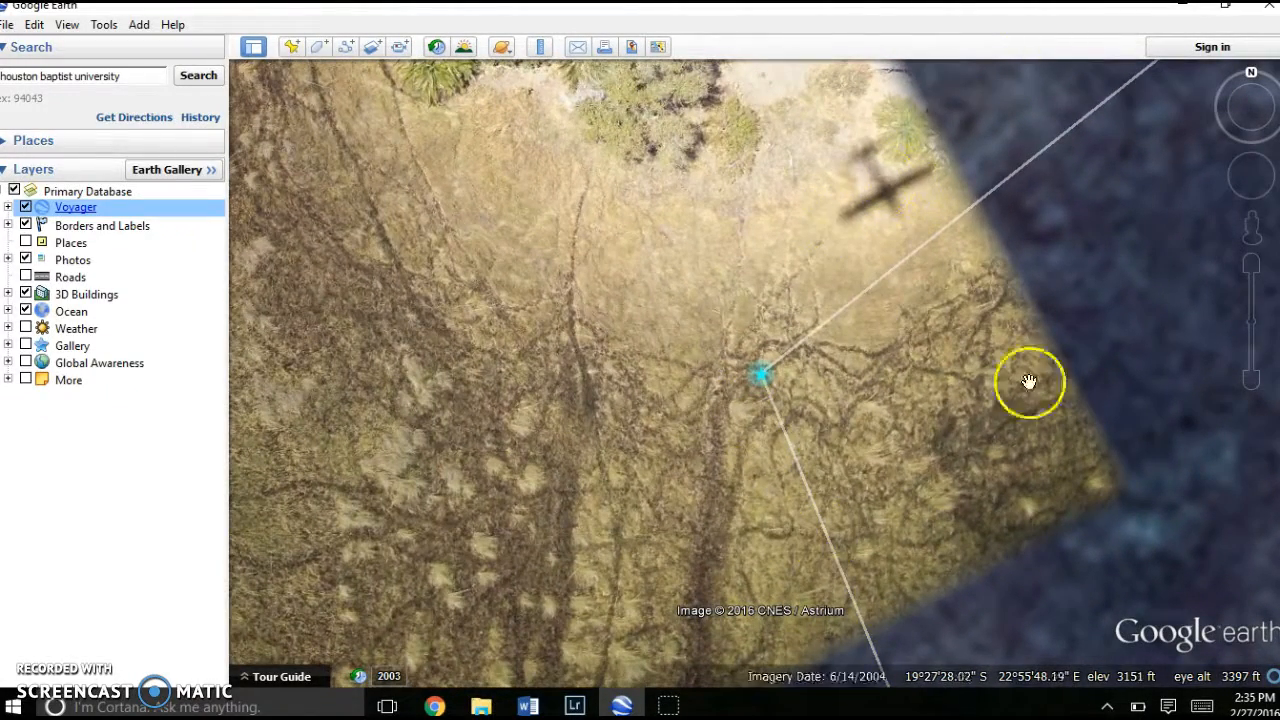
pyautogui.click(1254, 387)
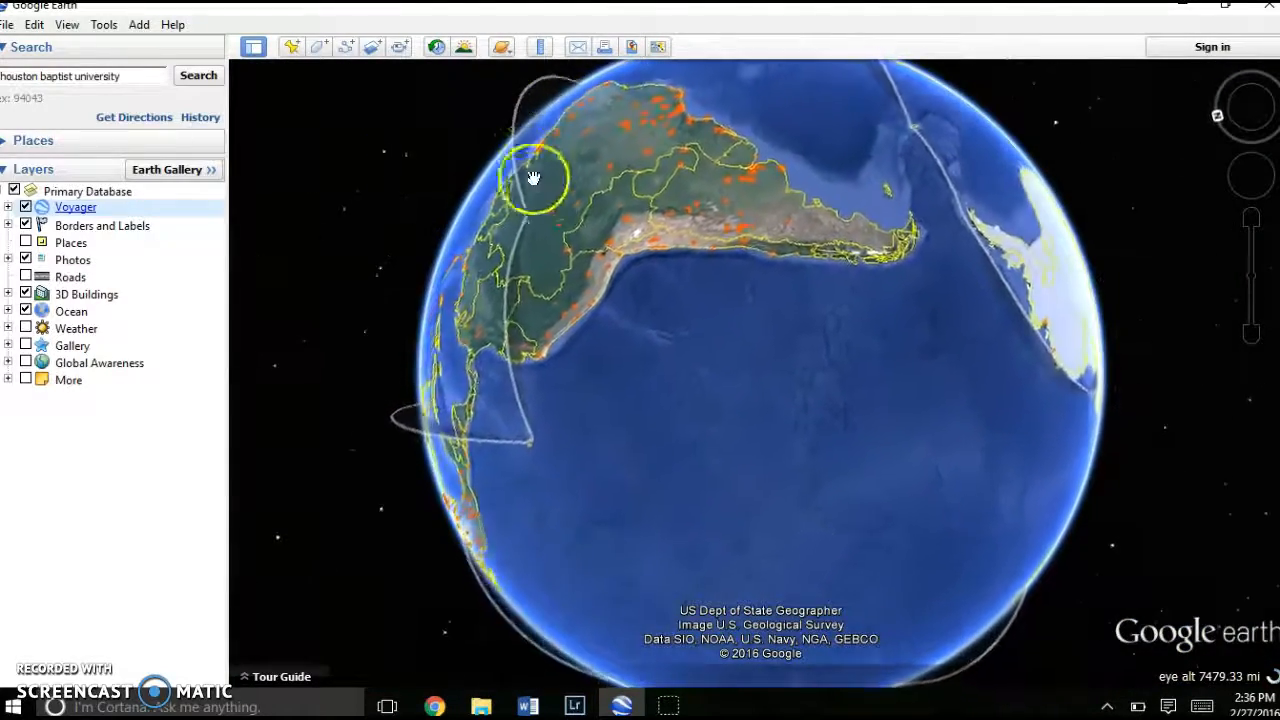
pyautogui.moveTo(1023, 443); pyautogui.dragTo(591, 411)
pyautogui.moveTo(799, 360); pyautogui.dragTo(782, 344)
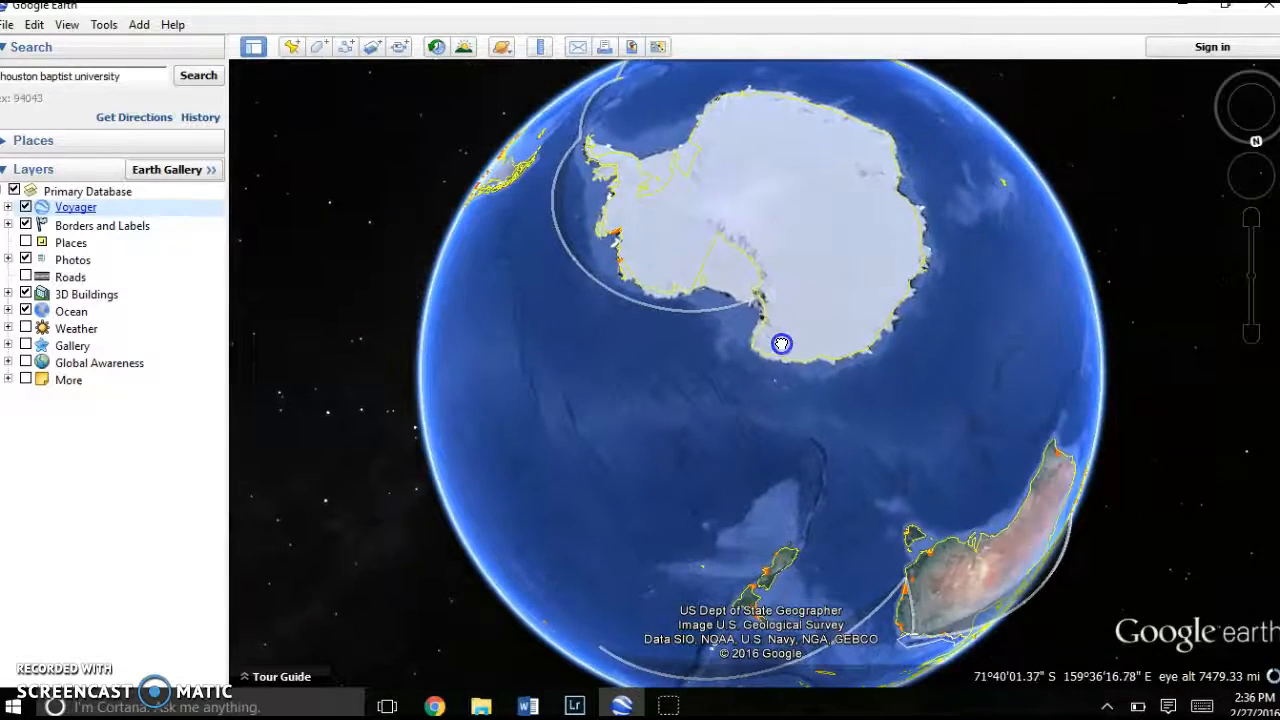
pyautogui.click(1251, 223)
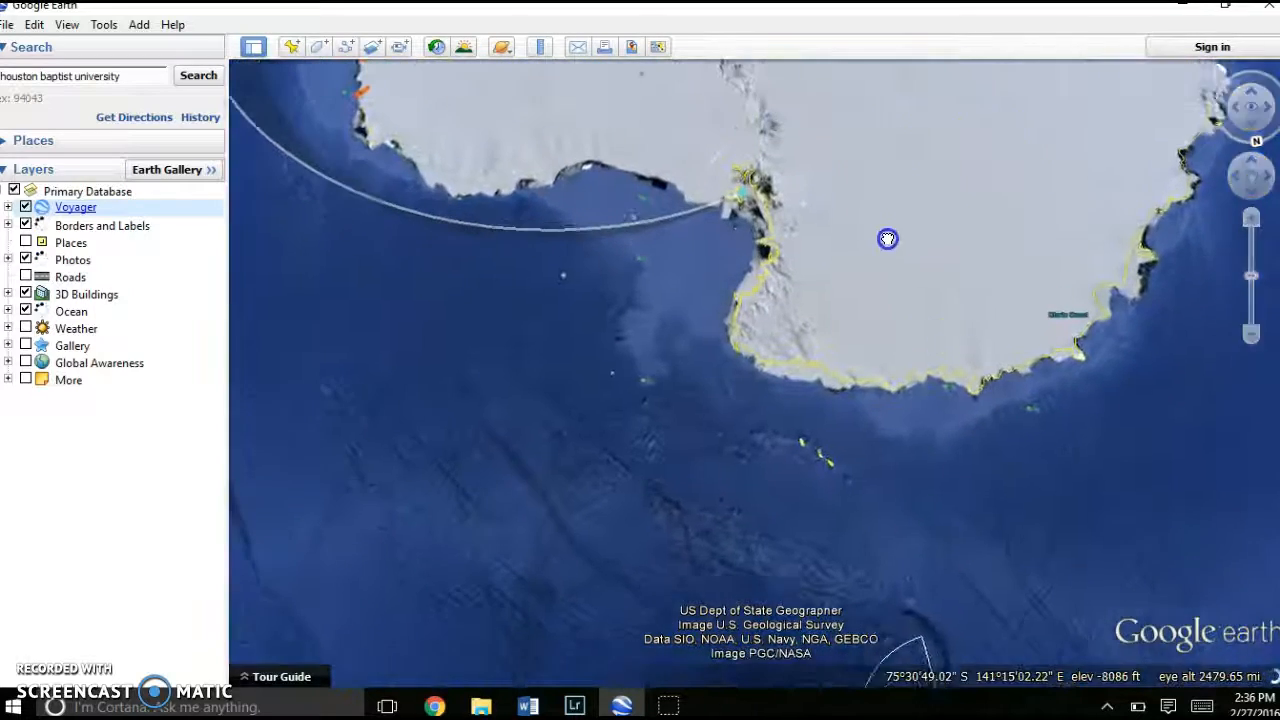
pyautogui.click(1251, 223)
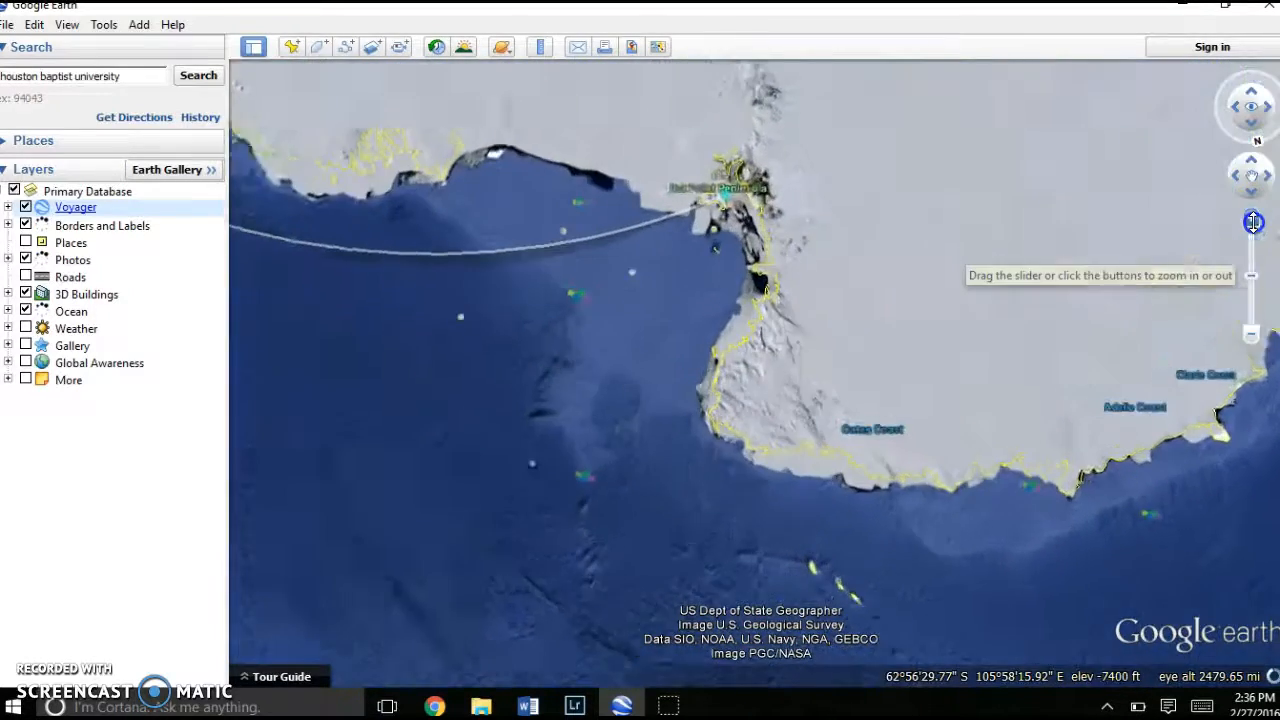
pyautogui.moveTo(832, 208); pyautogui.dragTo(829, 220)
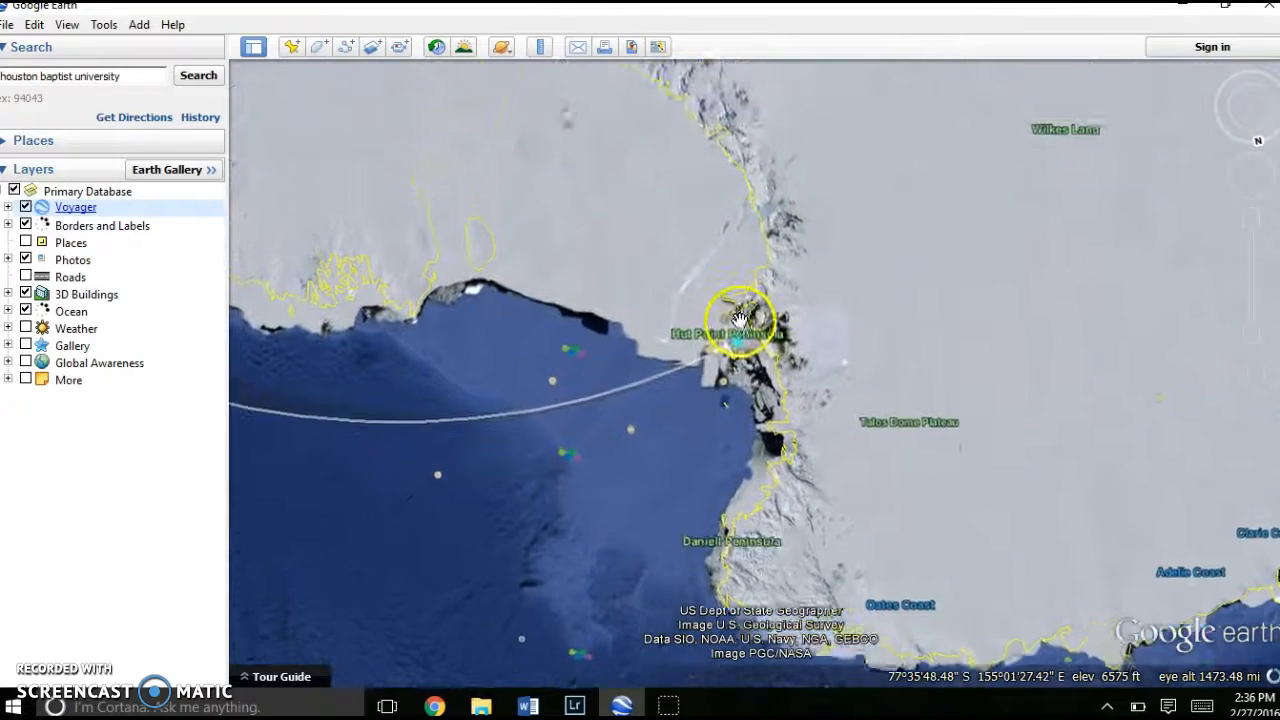
pyautogui.moveTo(753, 421); pyautogui.dragTo(709, 418)
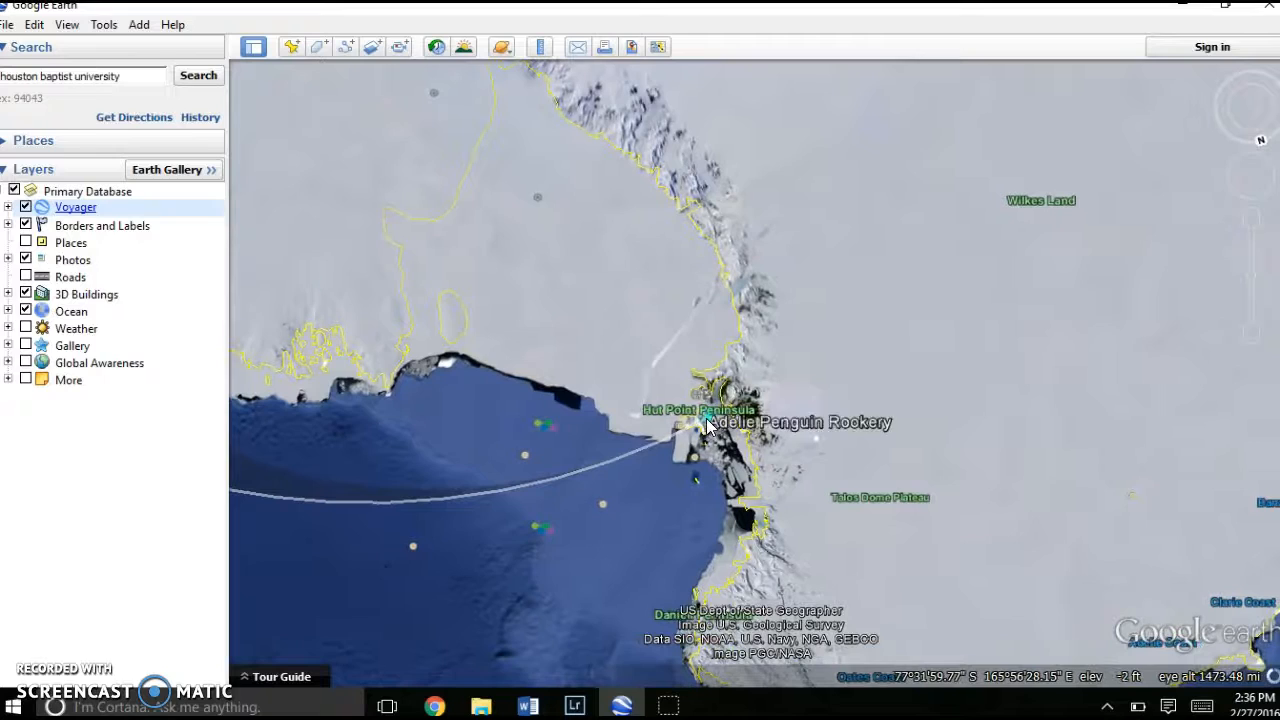
pyautogui.click(707, 424)
pyautogui.click(931, 408)
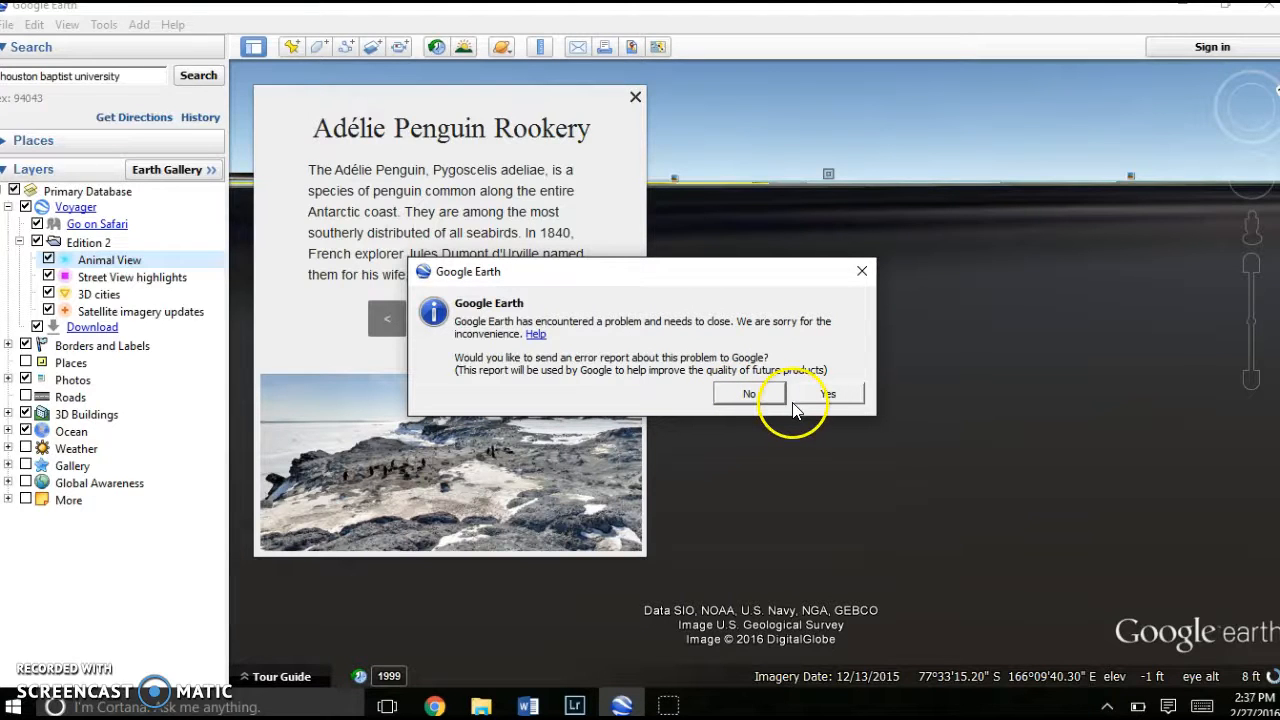
pyautogui.click(767, 395)
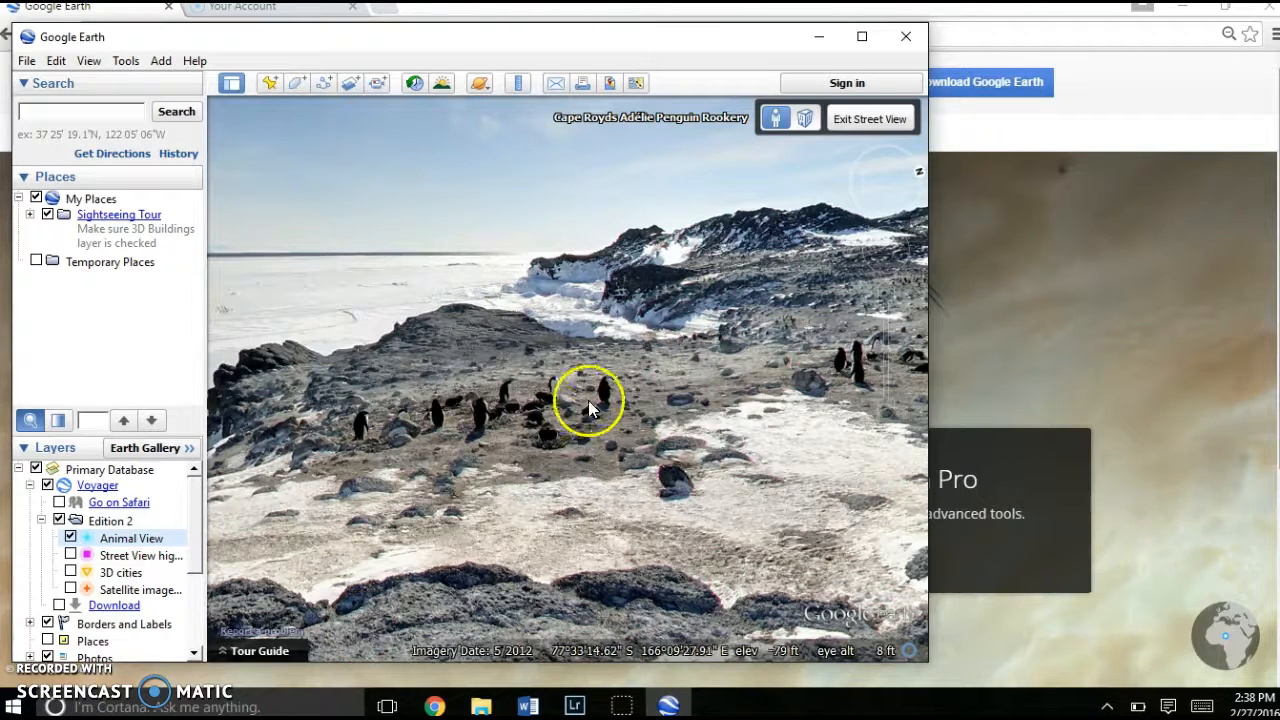
# Maximize the Google Earth window and enlarge the penguin group in the Cape Royds Adélie Penguin Rookery Street View.
pyautogui.click(862, 35)
pyautogui.doubleClick(840, 500)
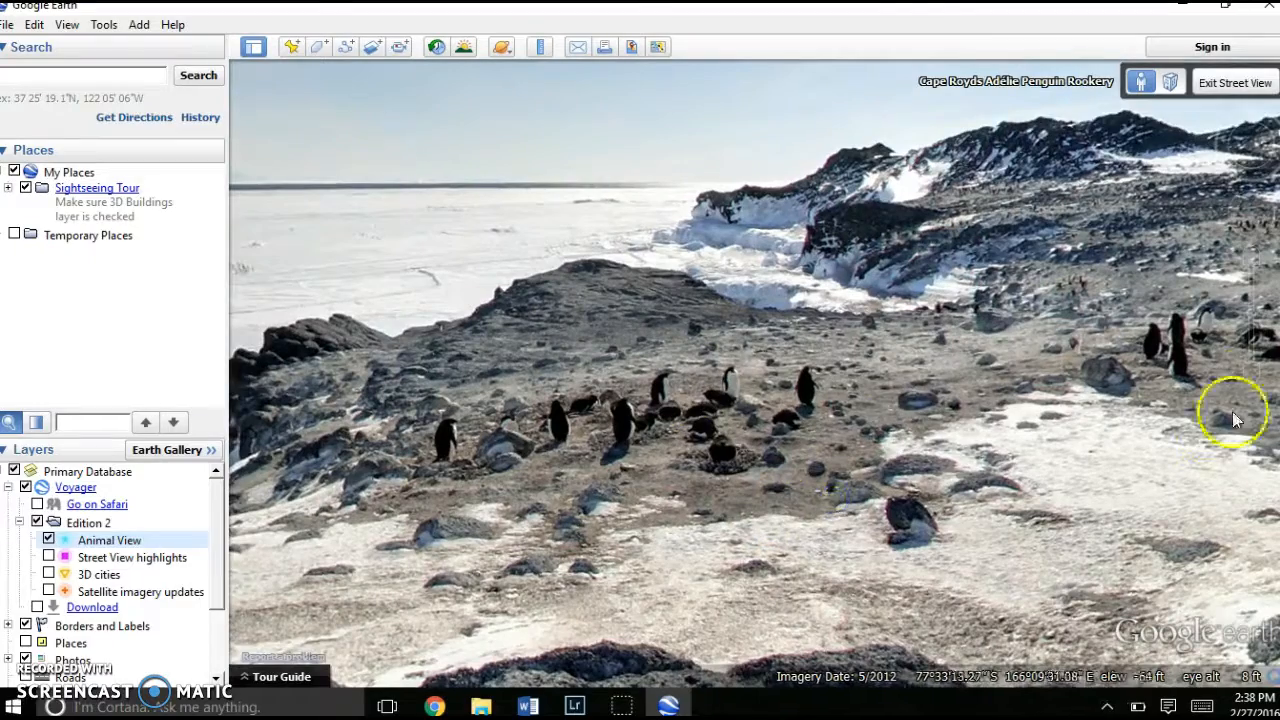
pyautogui.click(1249, 259)
pyautogui.doubleClick(714, 401)
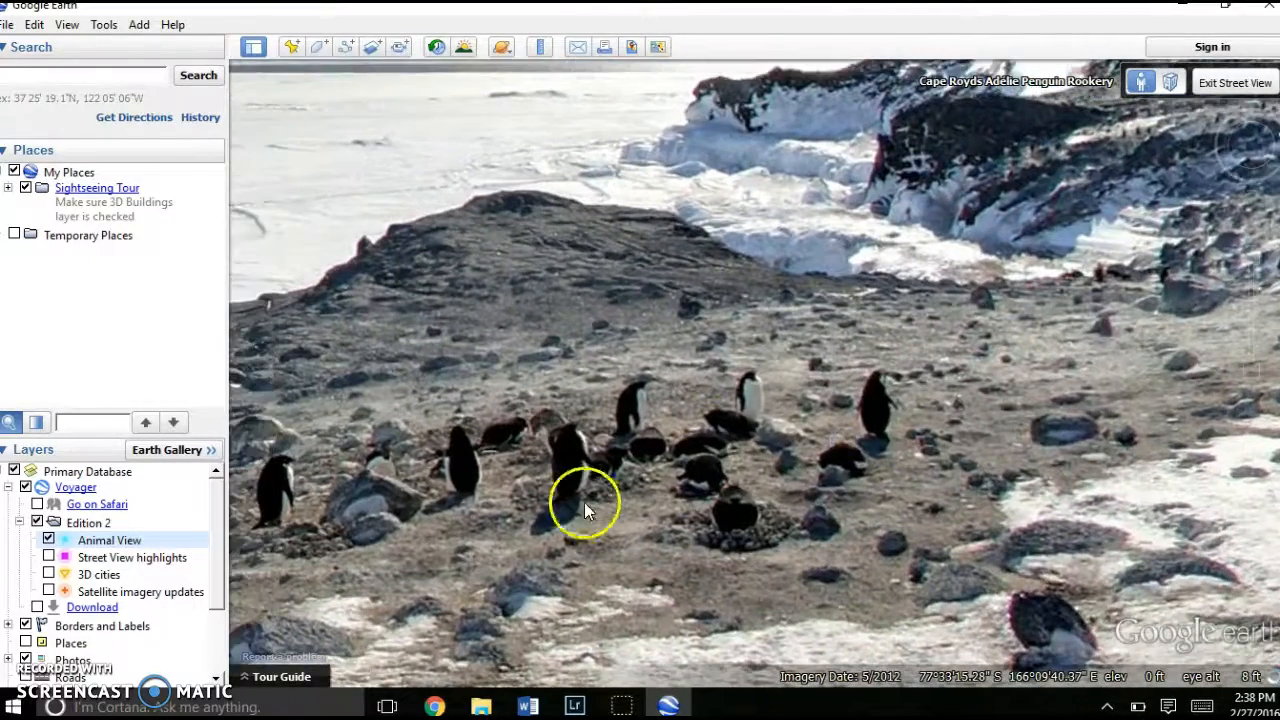
# Look around the Cape Royds rookery panorama, from the penguins across the rocky ground to the person standing near the snow.
pyautogui.moveTo(584, 502); pyautogui.dragTo(1037, 601)
pyautogui.moveTo(806, 390); pyautogui.dragTo(1165, 508)
pyautogui.moveTo(468, 455); pyautogui.dragTo(271, 384)
pyautogui.moveTo(856, 472); pyautogui.dragTo(406, 409)
pyautogui.moveTo(972, 408); pyautogui.dragTo(526, 323)
pyautogui.moveTo(1171, 277); pyautogui.dragTo(660, 429)
pyautogui.moveTo(935, 364); pyautogui.dragTo(370, 374)
pyautogui.moveTo(995, 315); pyautogui.dragTo(741, 323)
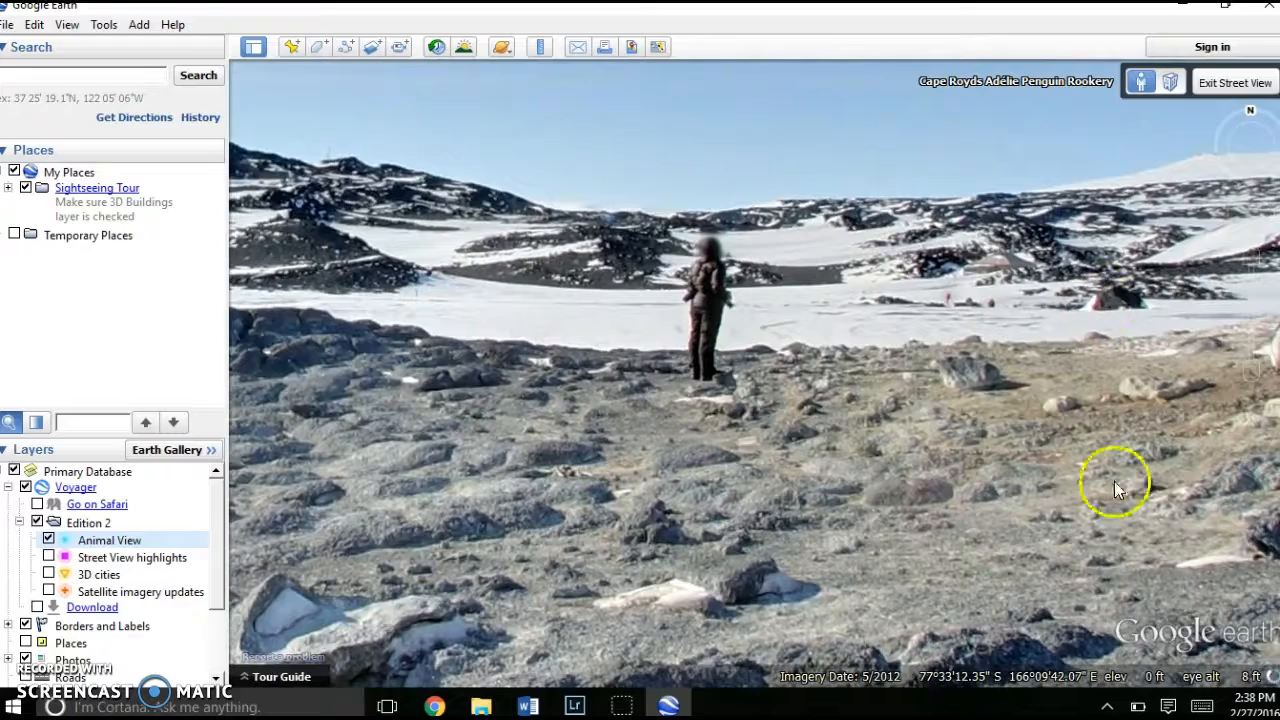
pyautogui.click(891, 416)
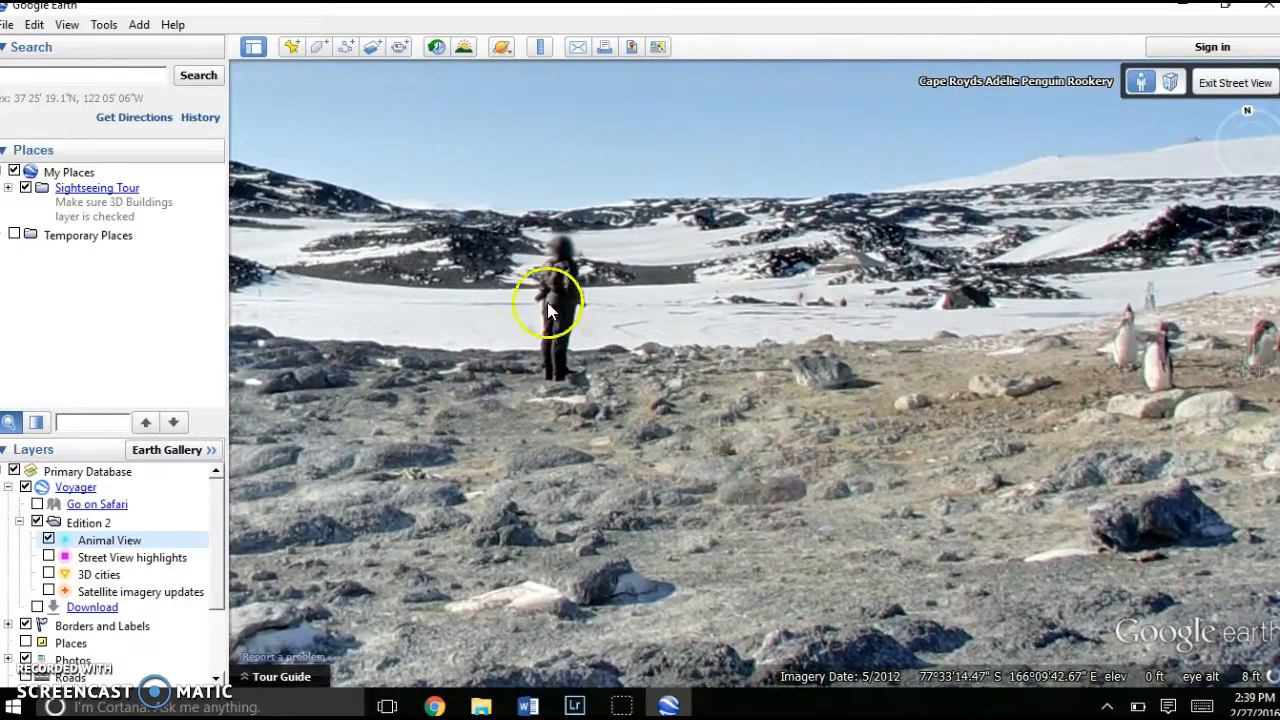
# Look across the Cape Royds panorama from the standing person to the penguin colony on the slope, and widen the view.
pyautogui.click(1095, 401)
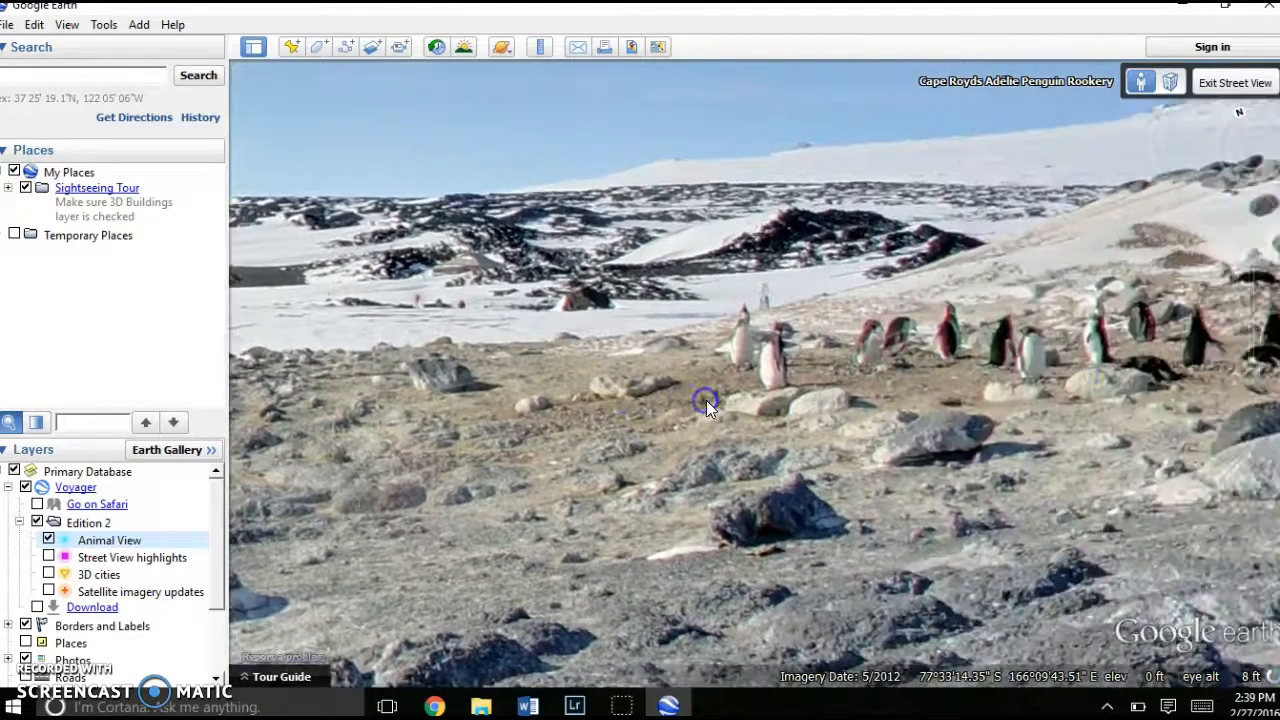
pyautogui.click(808, 494)
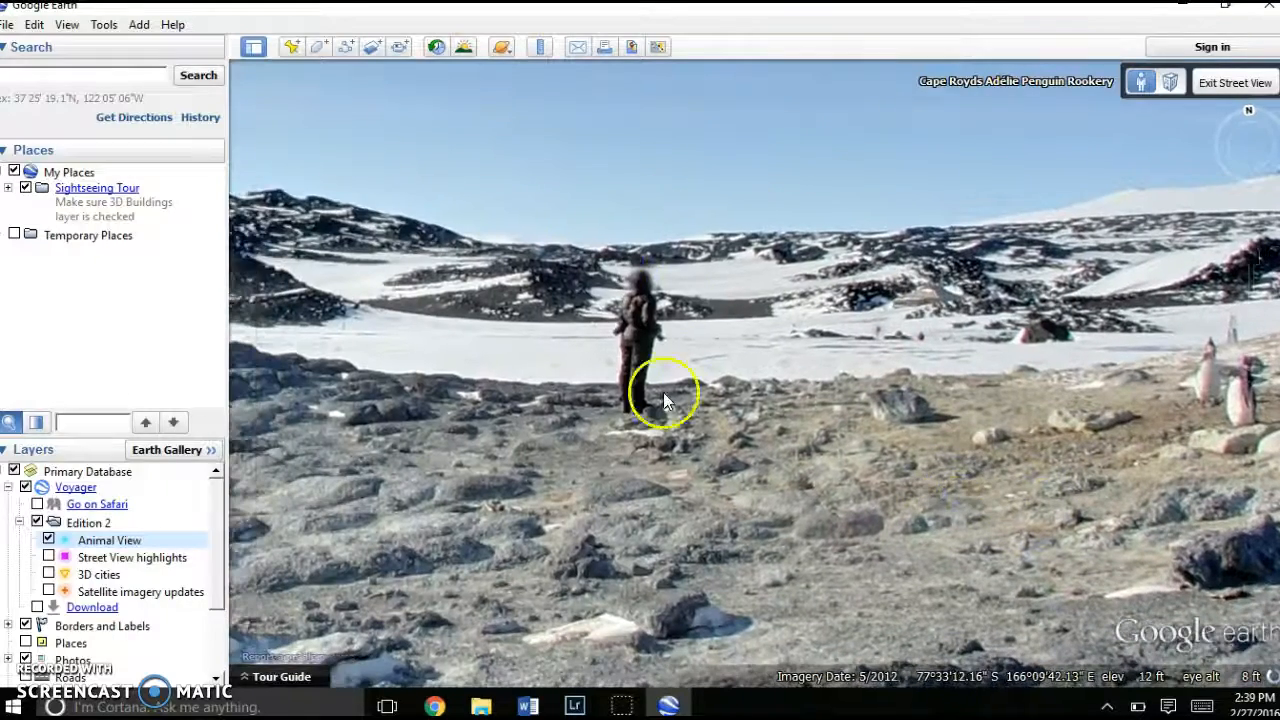
pyautogui.click(991, 426)
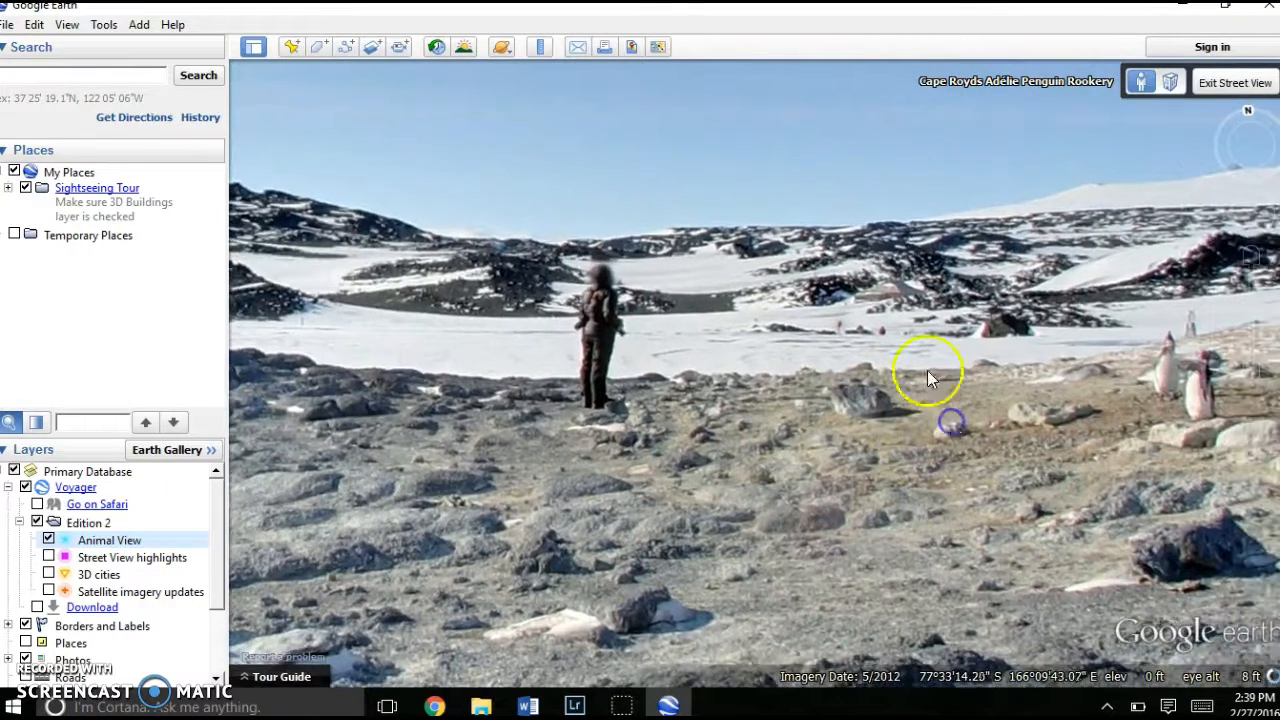
pyautogui.click(1136, 371)
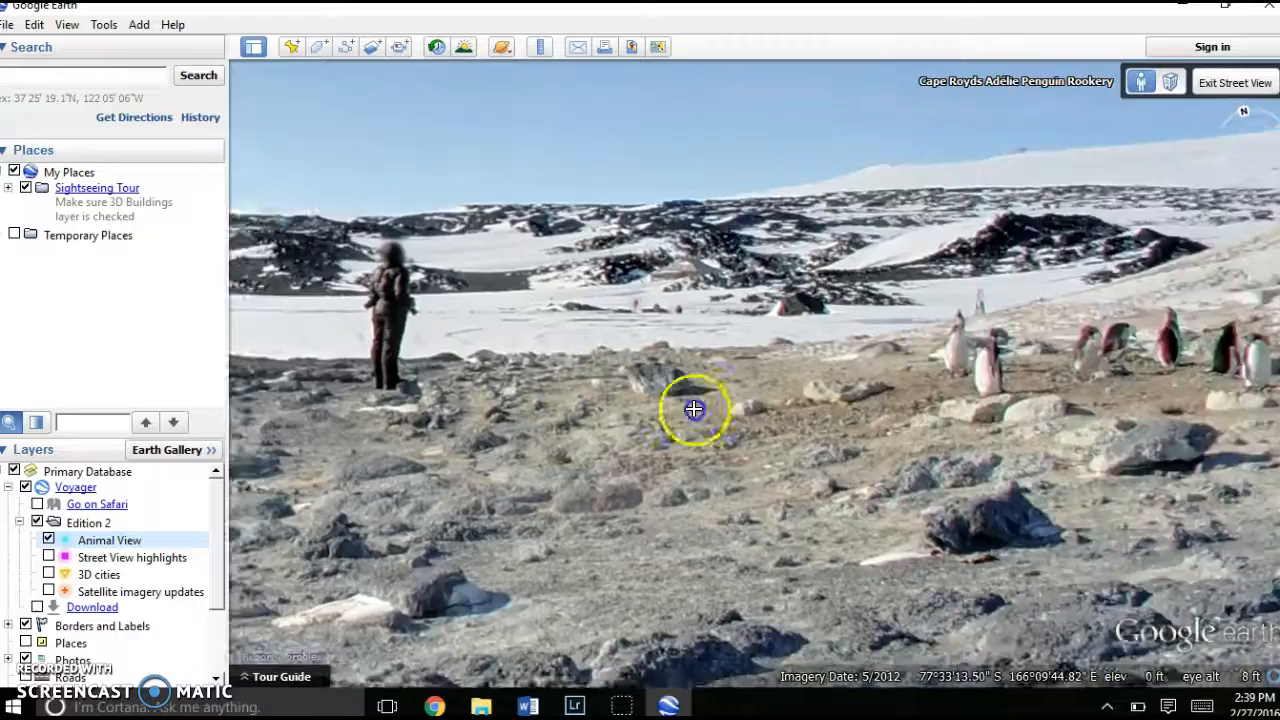
pyautogui.click(770, 425)
pyautogui.click(726, 380)
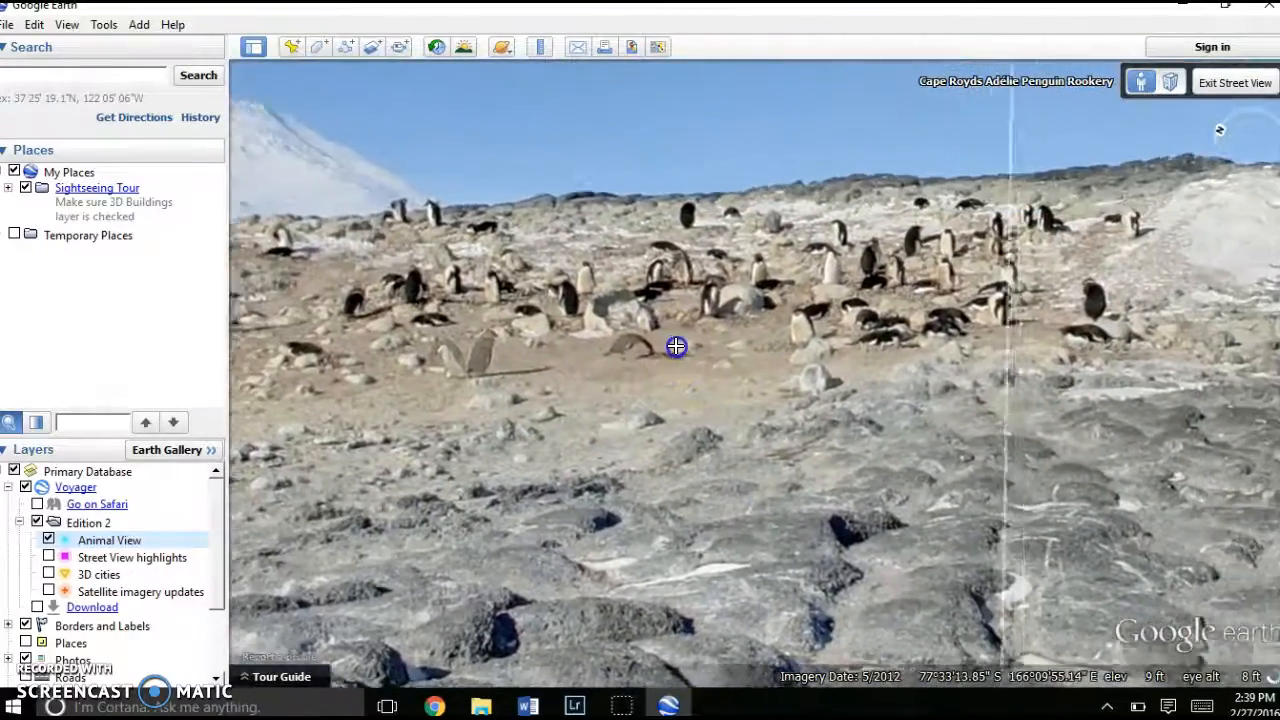
pyautogui.click(1106, 296)
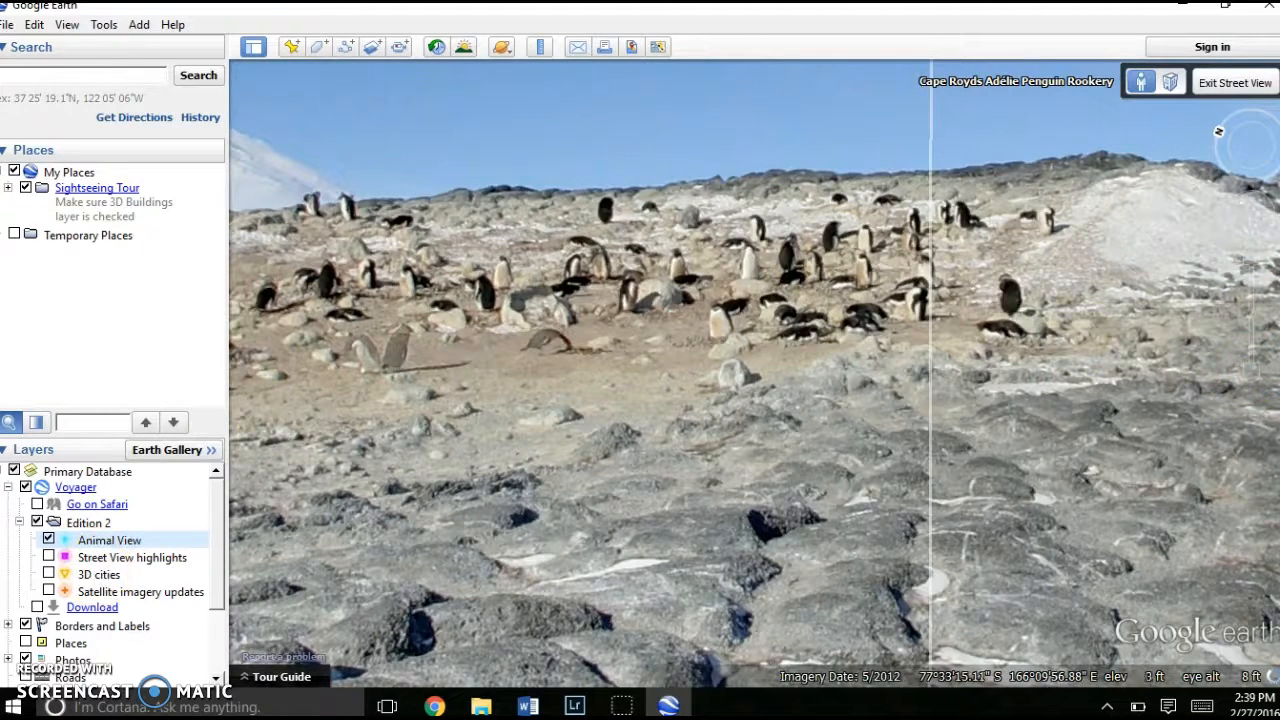
pyautogui.click(1248, 367)
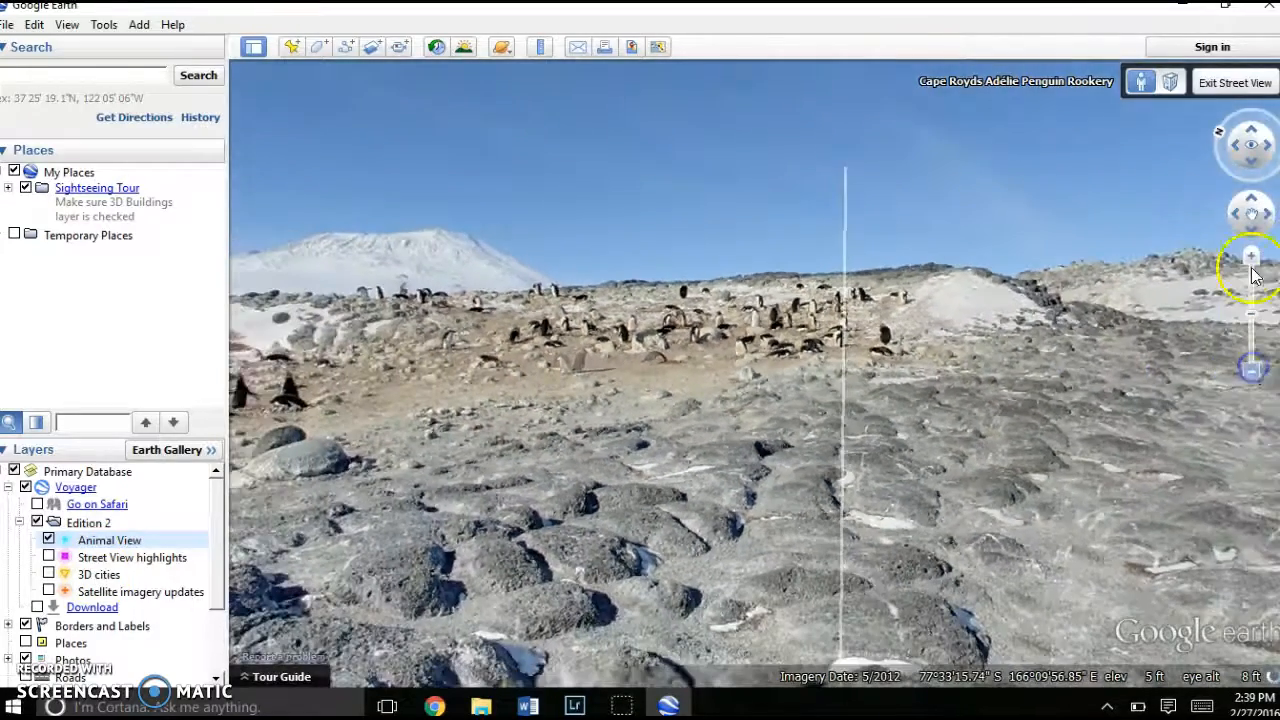
# Exit Street View and the ground-level view, and survey the Cape Royds coastline around the rookery marker from above.
pyautogui.click(1235, 83)
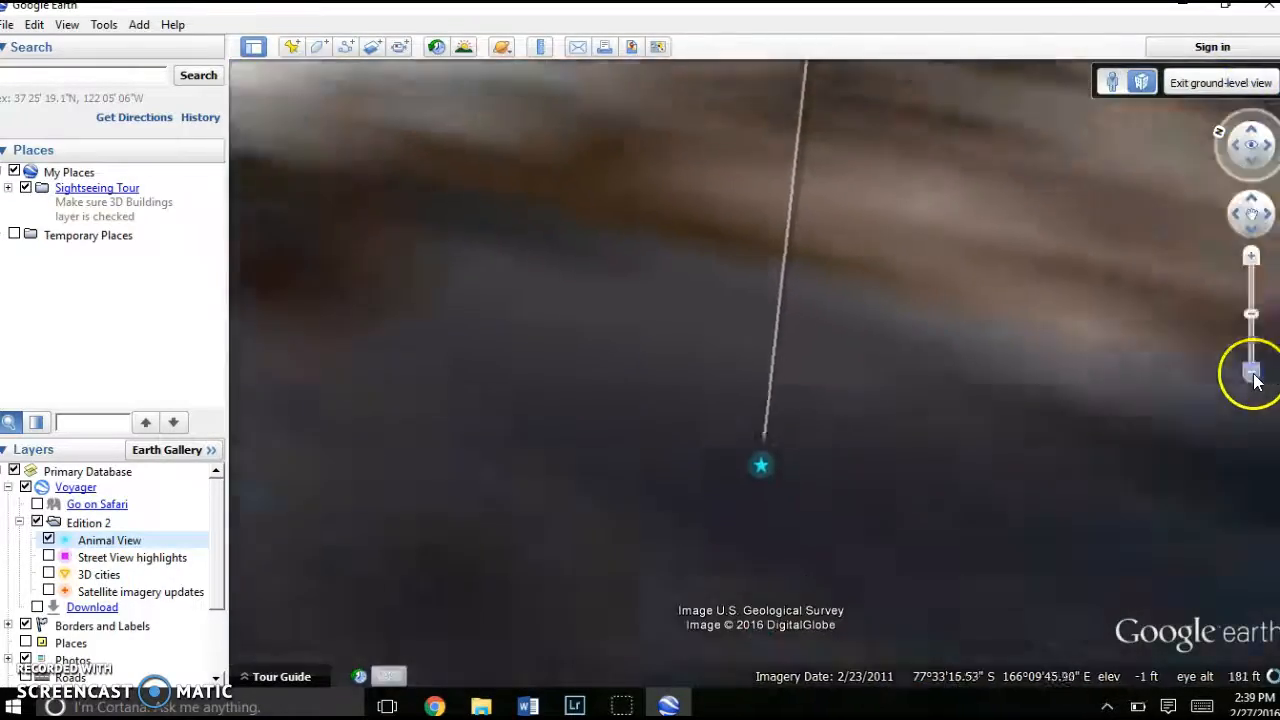
pyautogui.click(1253, 376)
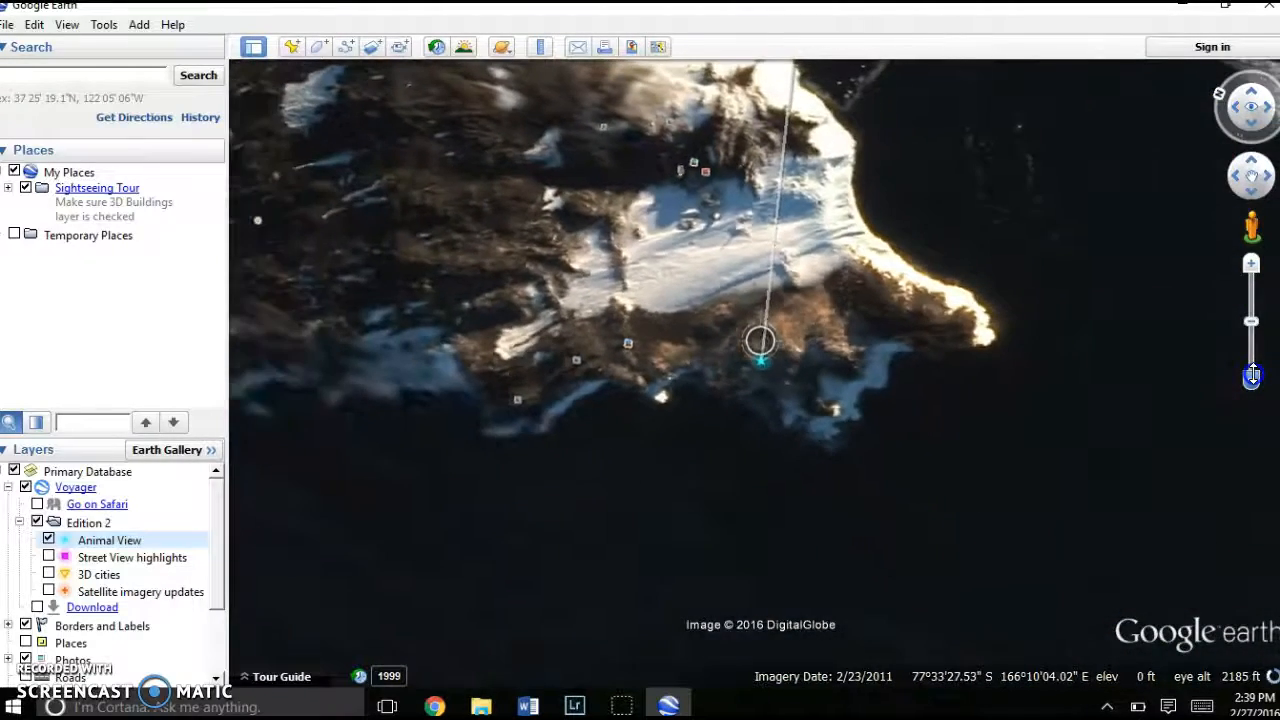
pyautogui.moveTo(498, 200); pyautogui.dragTo(526, 195)
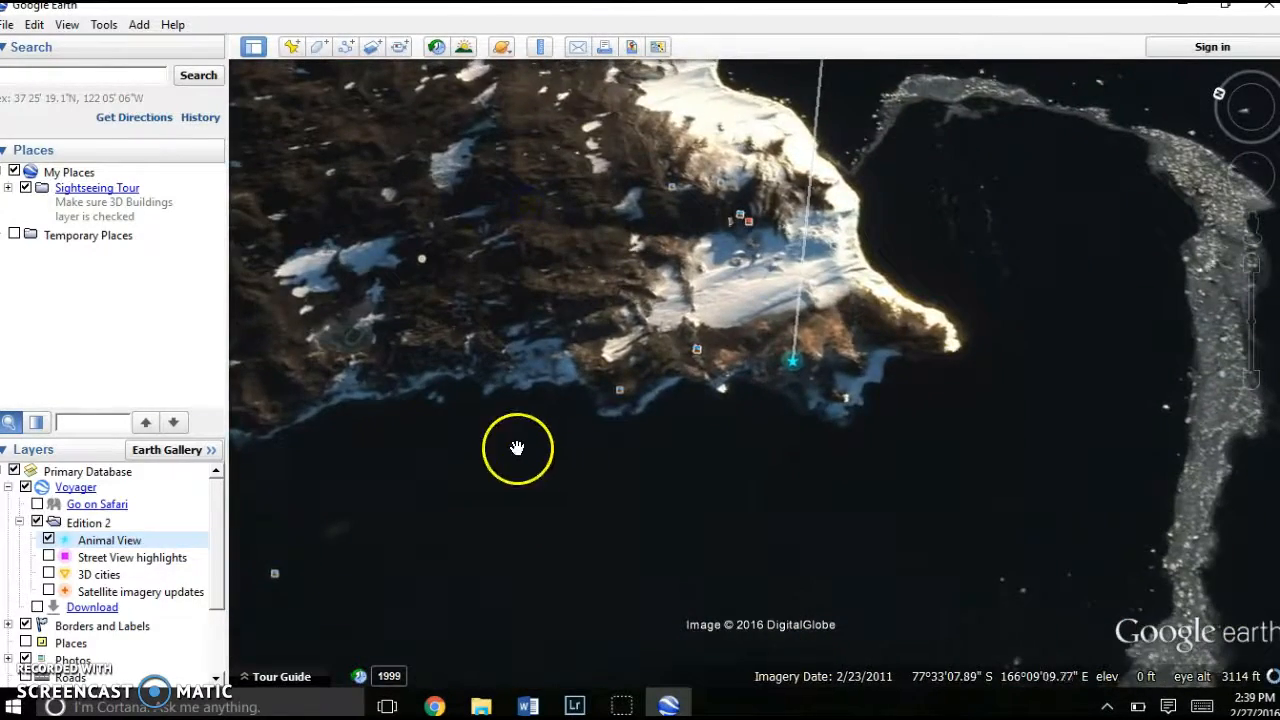
pyautogui.moveTo(517, 447); pyautogui.dragTo(723, 311)
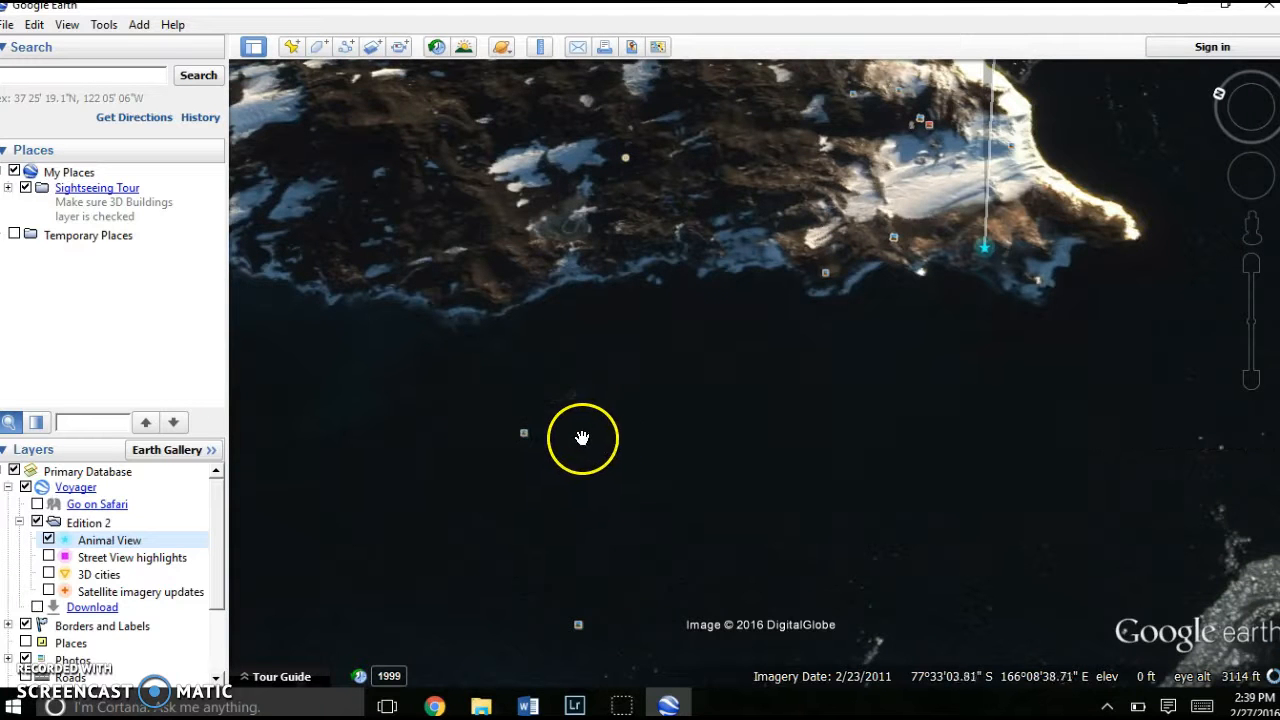
pyautogui.moveTo(663, 526); pyautogui.dragTo(766, 651)
pyautogui.moveTo(1120, 506); pyautogui.dragTo(968, 543)
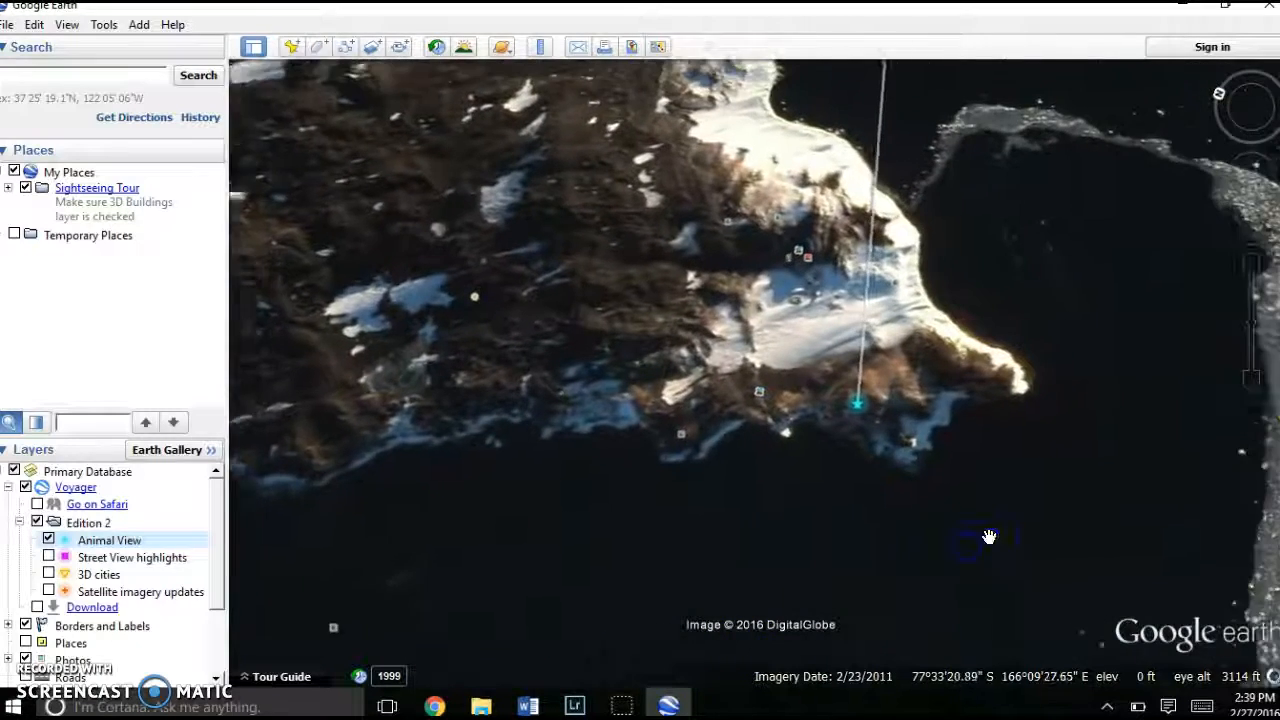
pyautogui.moveTo(827, 461); pyautogui.dragTo(872, 490)
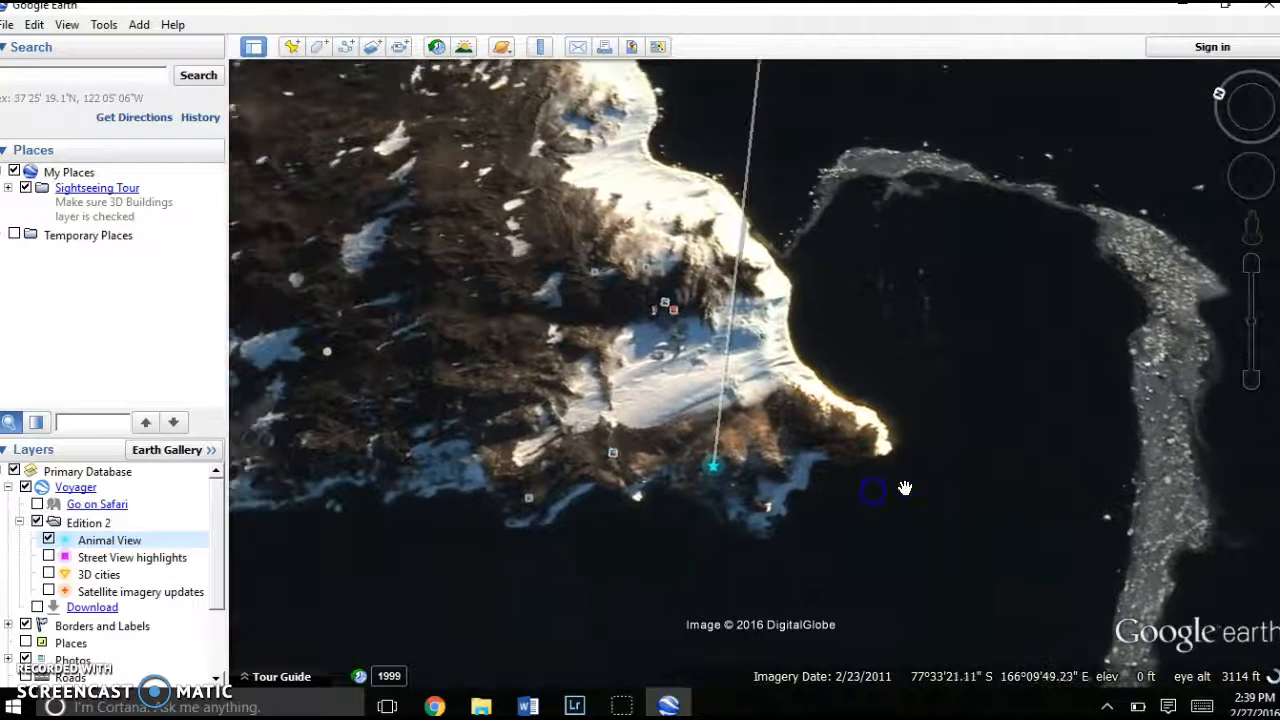
# Zoom out from Cape Royds to the whole globe and turn it from Antarctica to North America.
pyautogui.click(1250, 381)
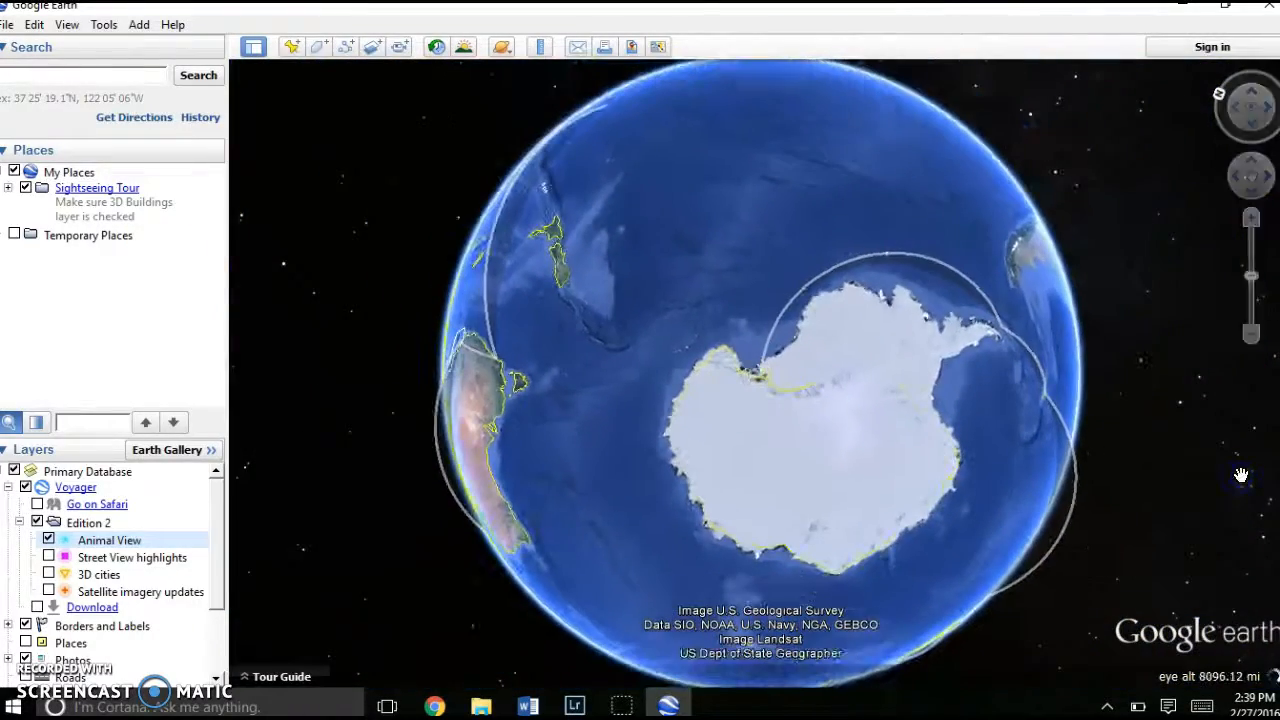
pyautogui.moveTo(810, 283); pyautogui.dragTo(823, 515)
pyautogui.moveTo(947, 226); pyautogui.dragTo(737, 500)
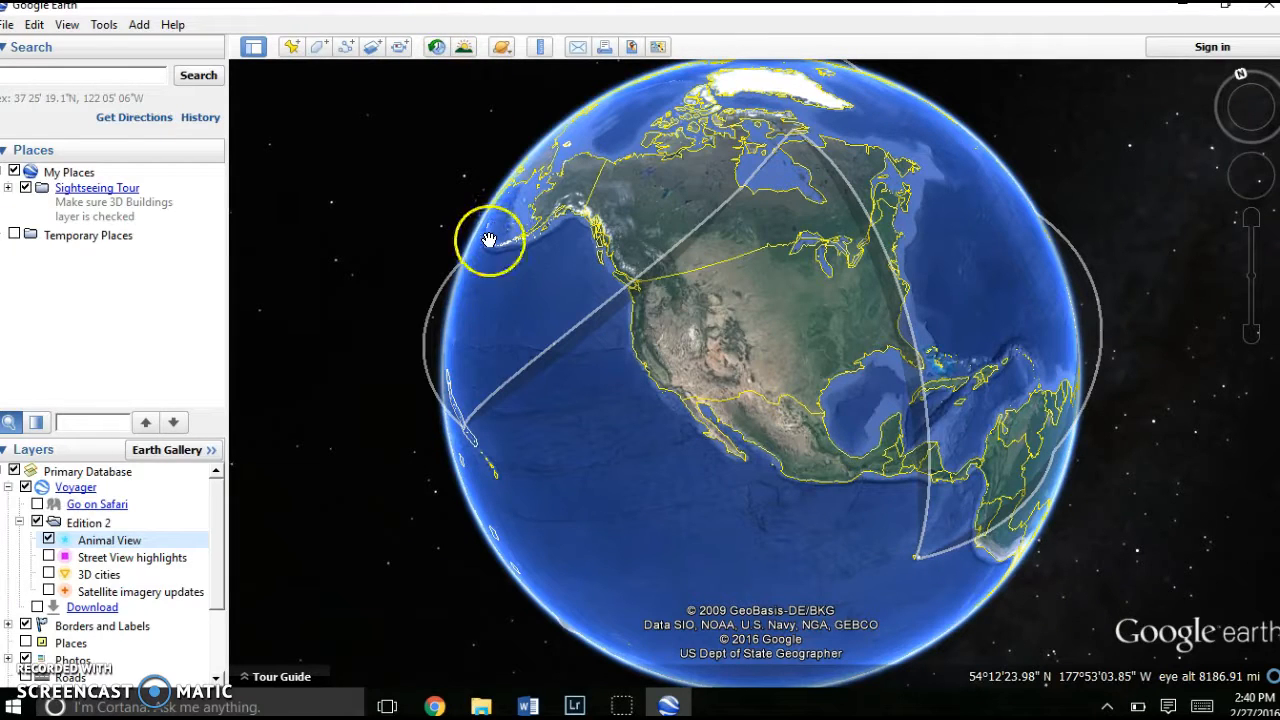
# Examine the safari route lines across the Americas and the Pacific by rotating the whole globe.
pyautogui.moveTo(882, 541); pyautogui.dragTo(822, 521)
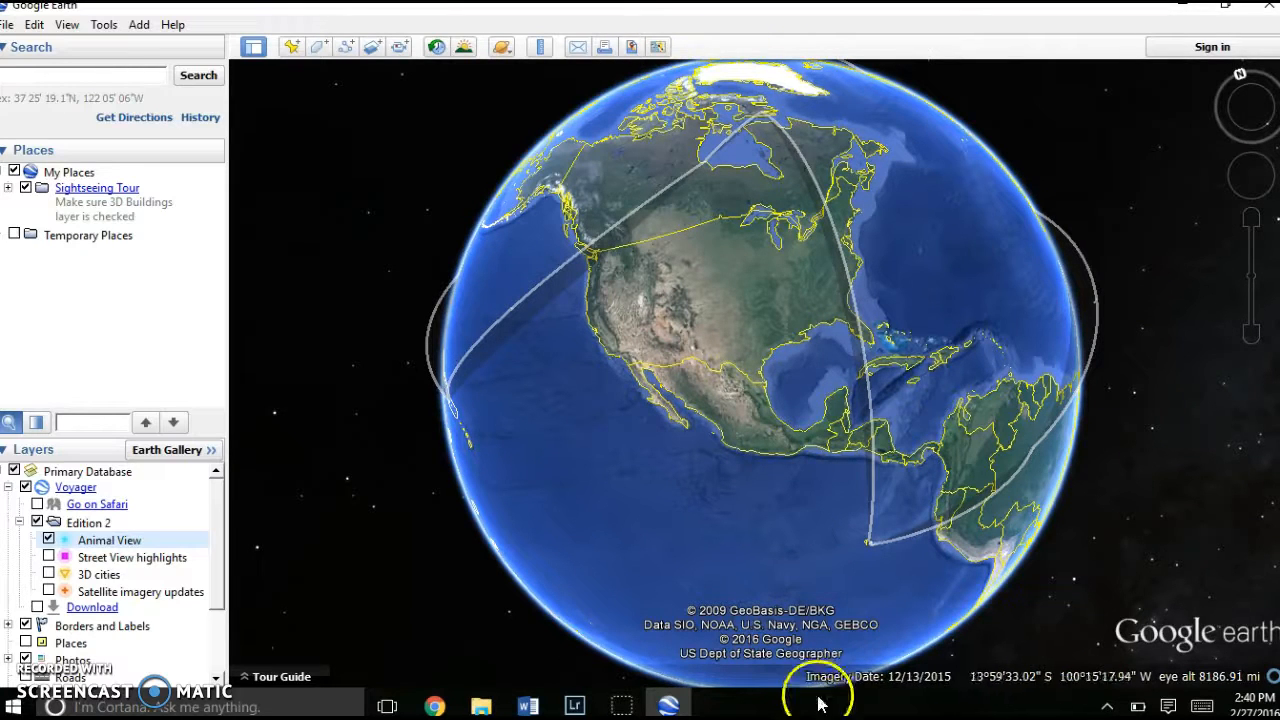
pyautogui.moveTo(823, 549); pyautogui.dragTo(577, 394)
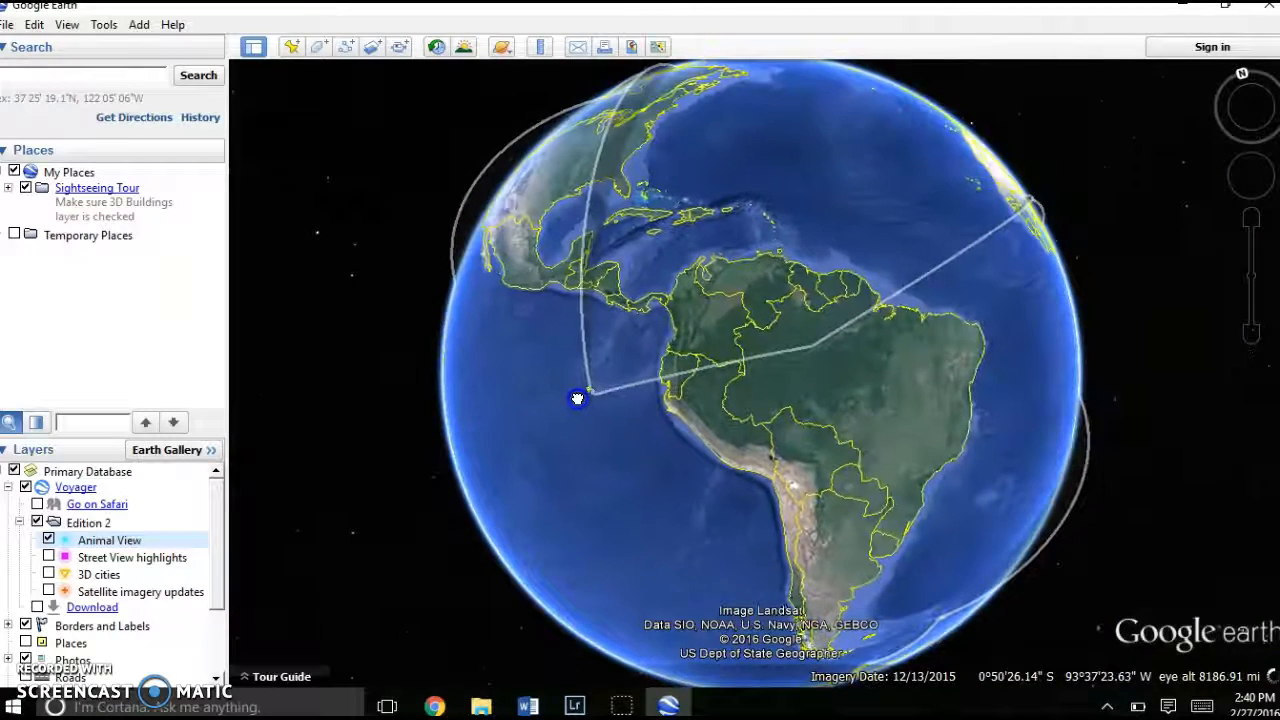
pyautogui.moveTo(571, 449); pyautogui.dragTo(815, 466)
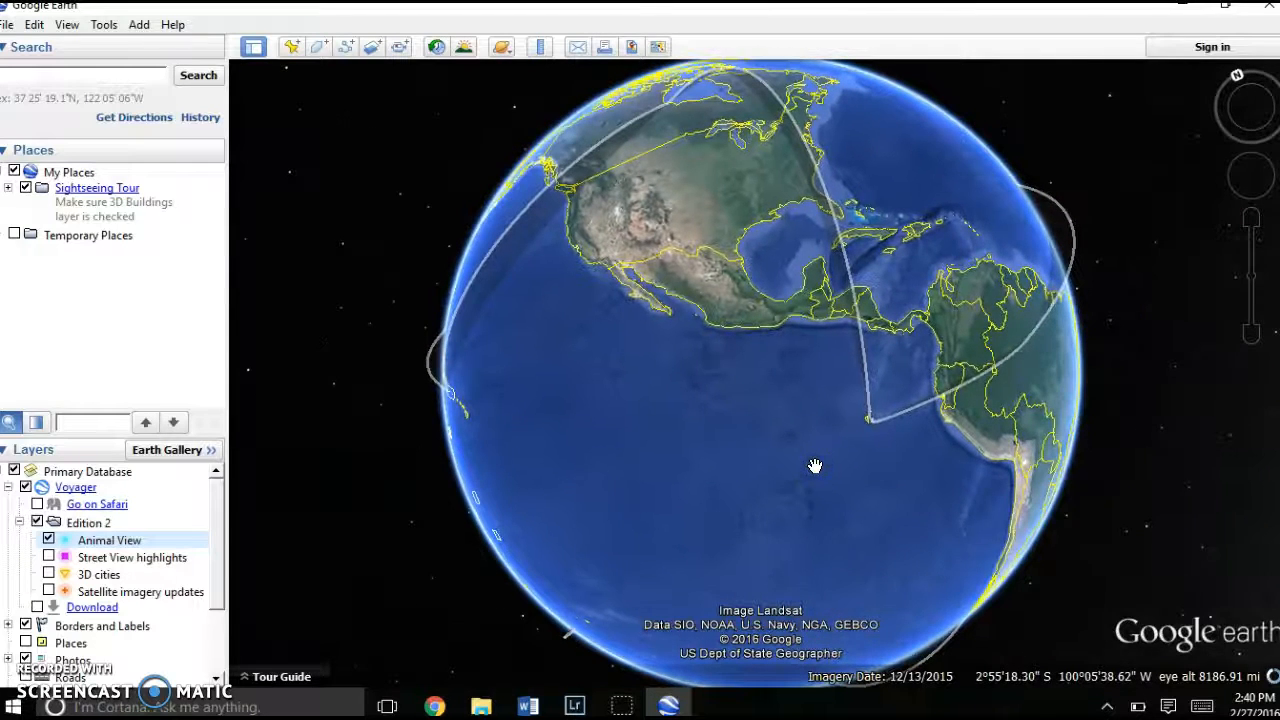
pyautogui.click(623, 297)
pyautogui.click(778, 373)
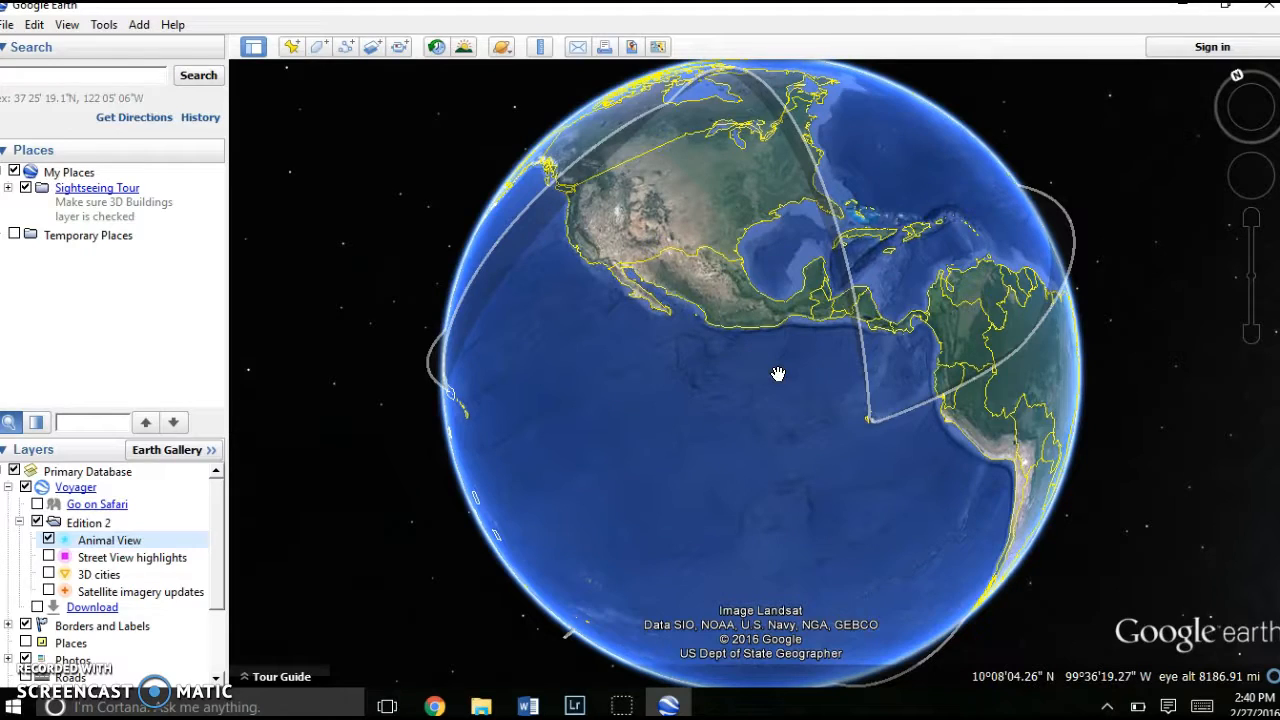
pyautogui.moveTo(749, 497); pyautogui.dragTo(683, 487)
pyautogui.moveTo(672, 418); pyautogui.dragTo(903, 591)
pyautogui.click(1111, 333)
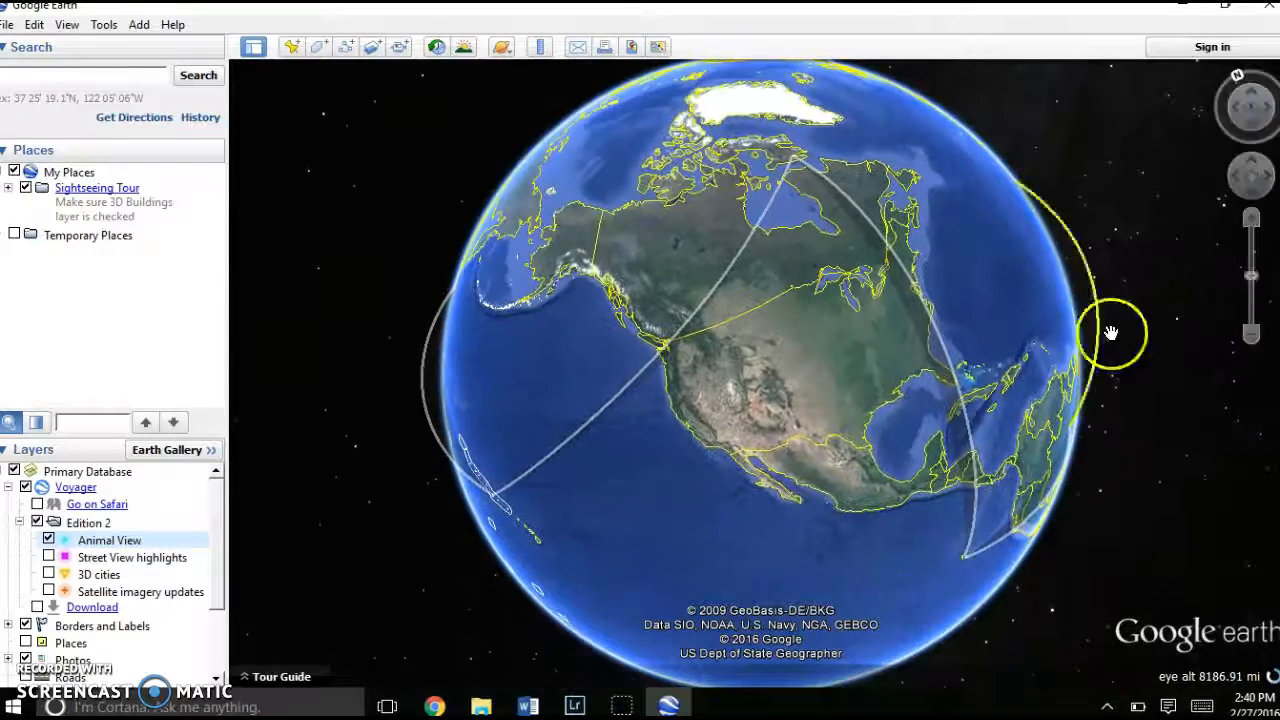
pyautogui.click(328, 594)
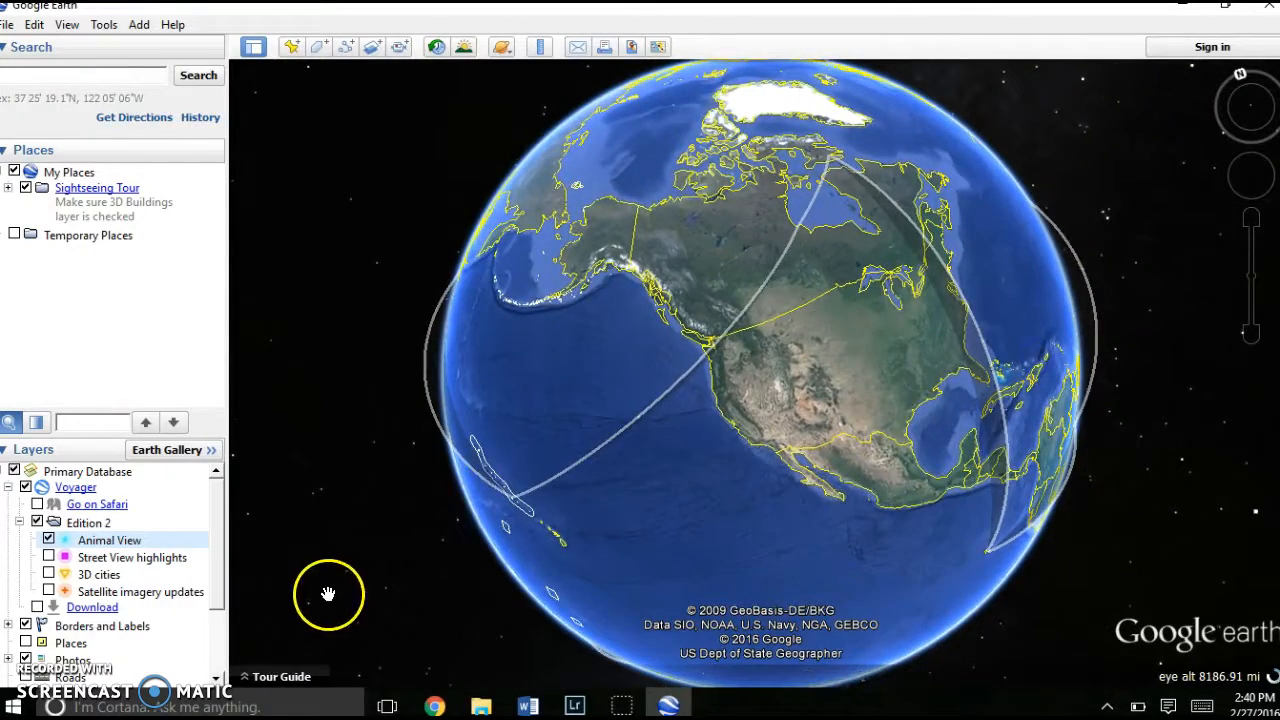
# Open the Tour Guide and view its suggested places while turning the globe from North America through South America to Europe.
pyautogui.click(279, 677)
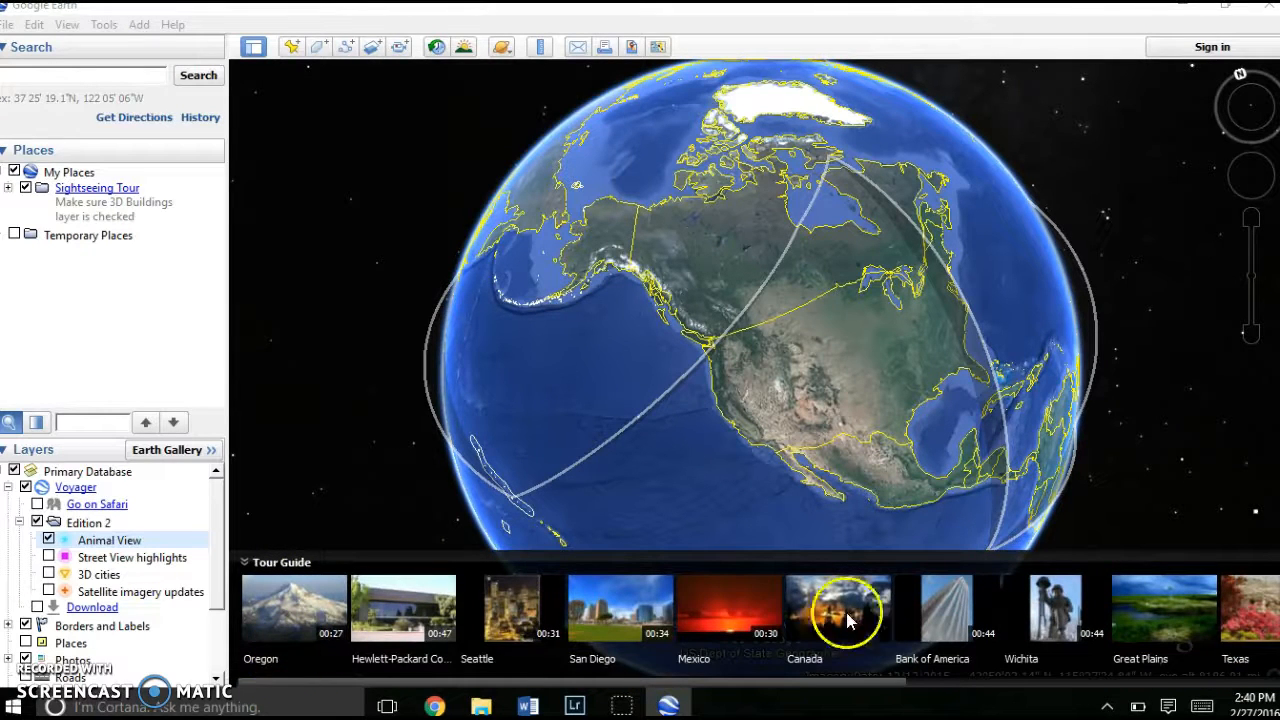
pyautogui.moveTo(1055, 435); pyautogui.dragTo(804, 390)
pyautogui.click(373, 665)
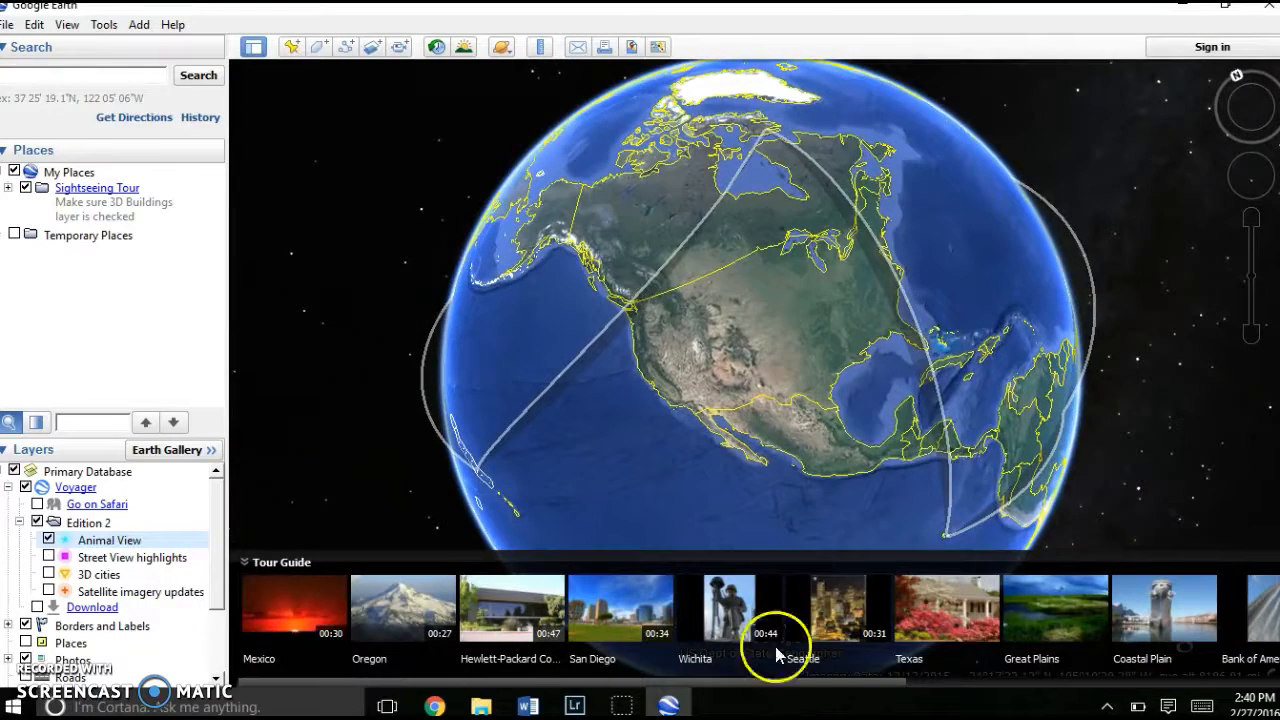
pyautogui.moveTo(950, 430); pyautogui.dragTo(509, 251)
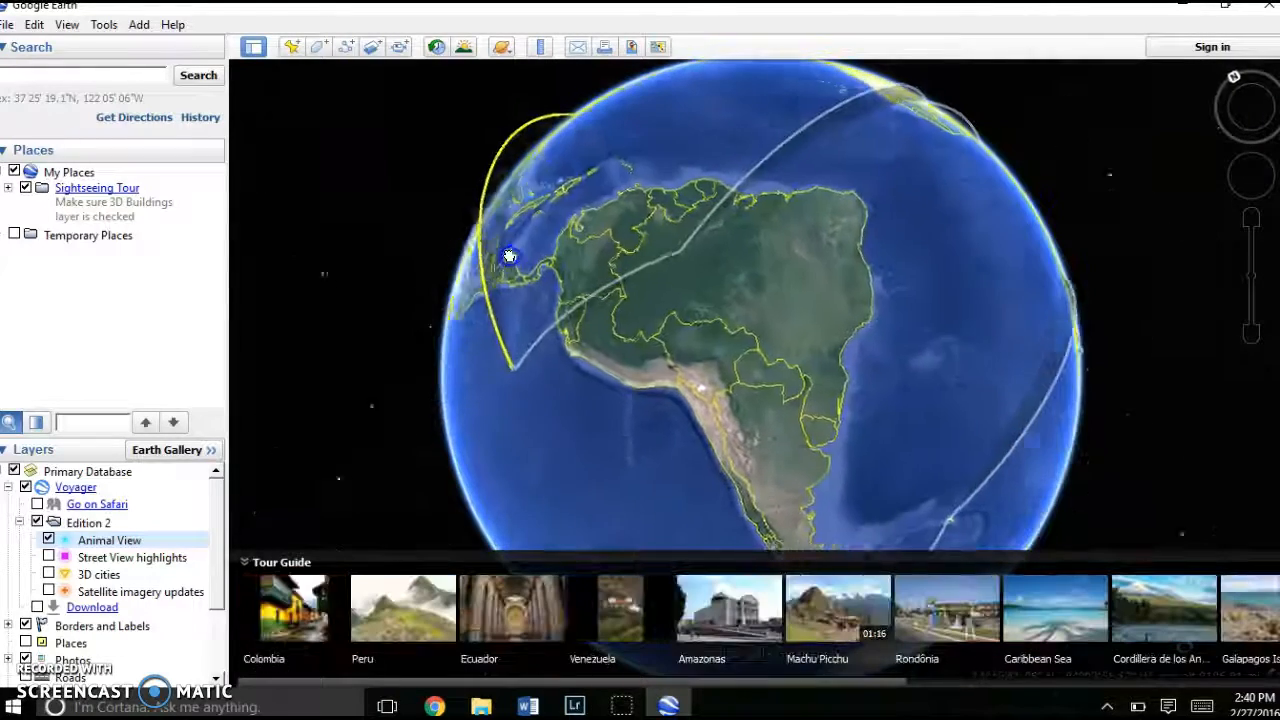
pyautogui.click(247, 666)
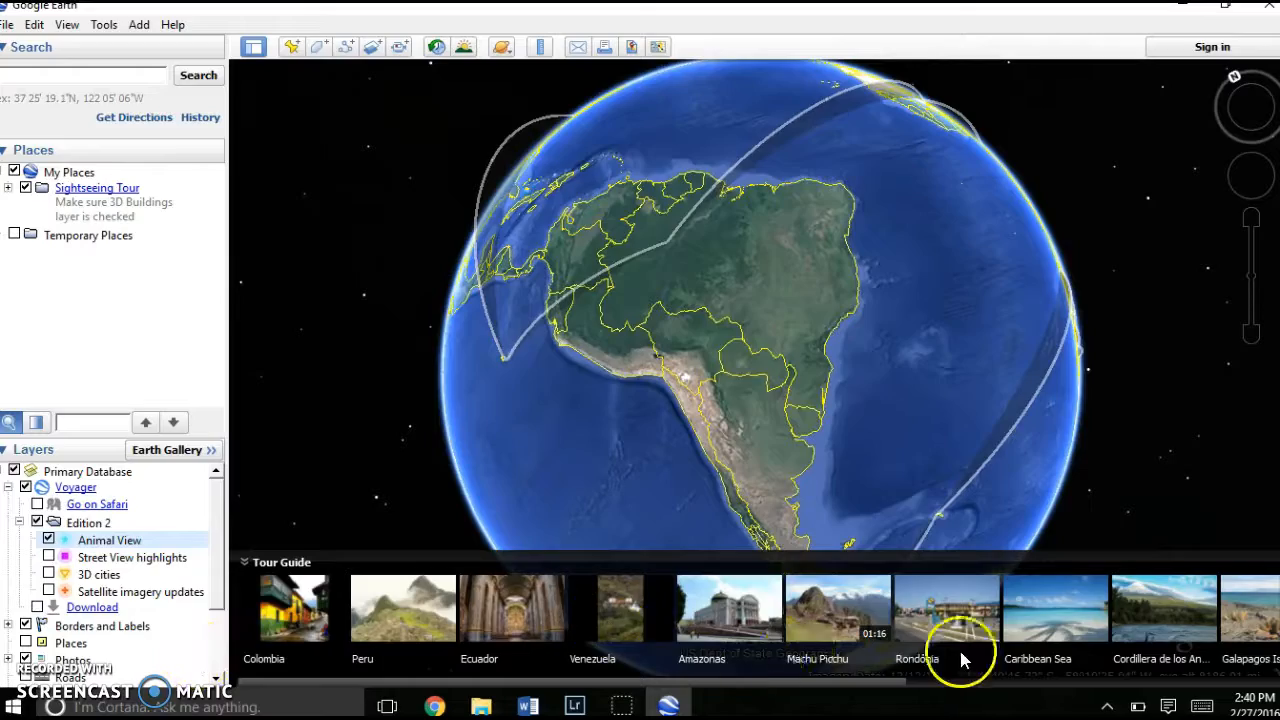
pyautogui.moveTo(843, 434); pyautogui.dragTo(419, 515)
pyautogui.moveTo(633, 300); pyautogui.dragTo(493, 478)
pyautogui.moveTo(910, 426); pyautogui.dragTo(1246, 305)
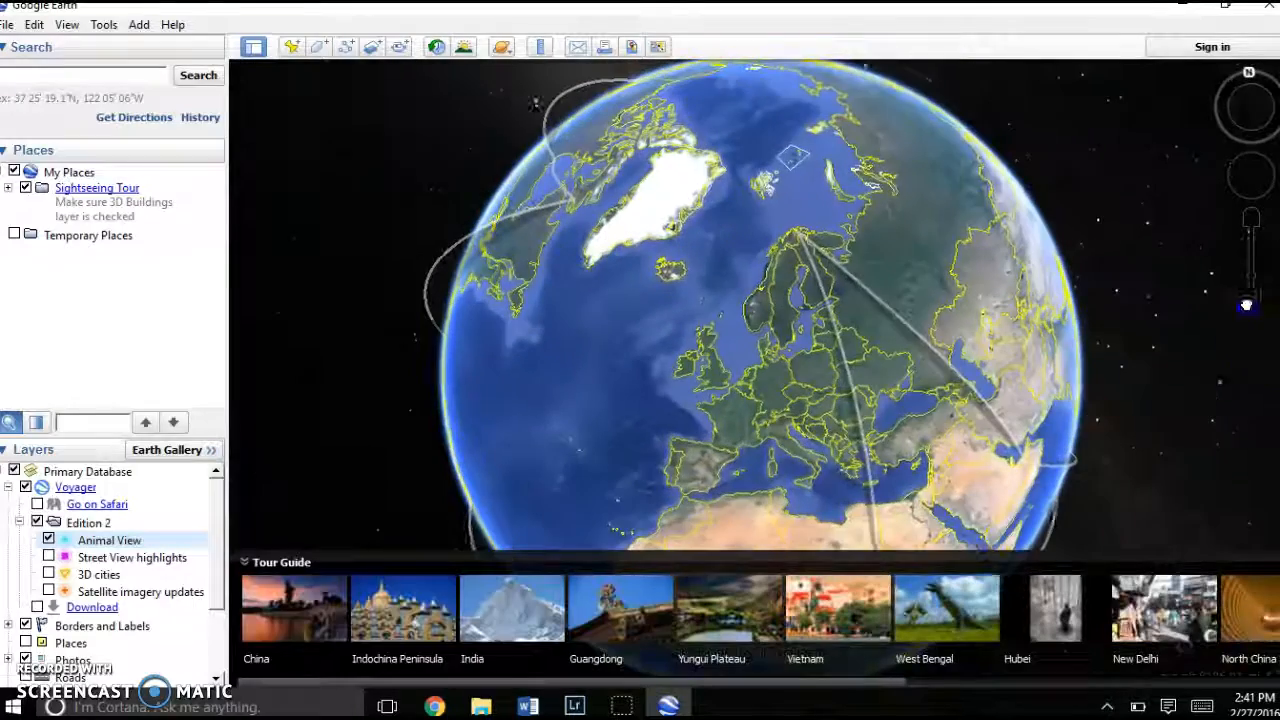
# View the Tour Guide suggestions while turning the globe from Europe back to North America, and collapse the Tour Guide.
pyautogui.moveTo(711, 391); pyautogui.dragTo(871, 126)
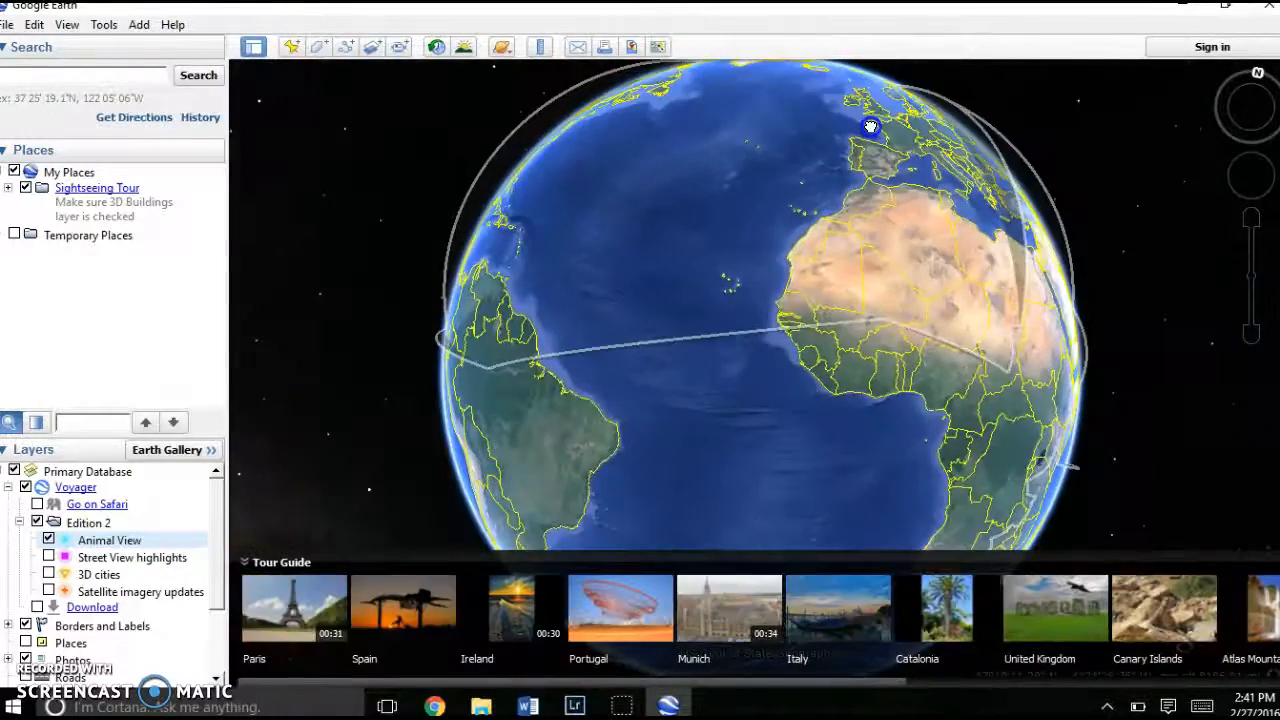
pyautogui.moveTo(689, 209); pyautogui.dragTo(1024, 452)
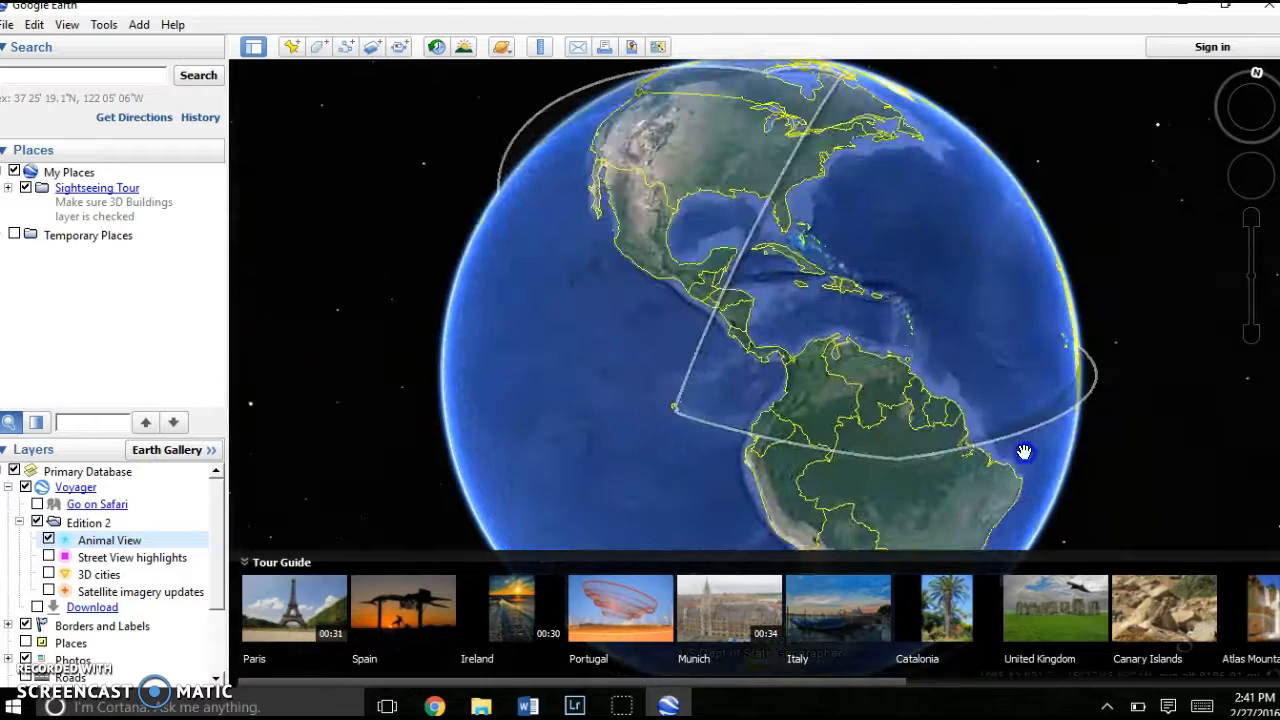
pyautogui.moveTo(863, 343); pyautogui.dragTo(923, 432)
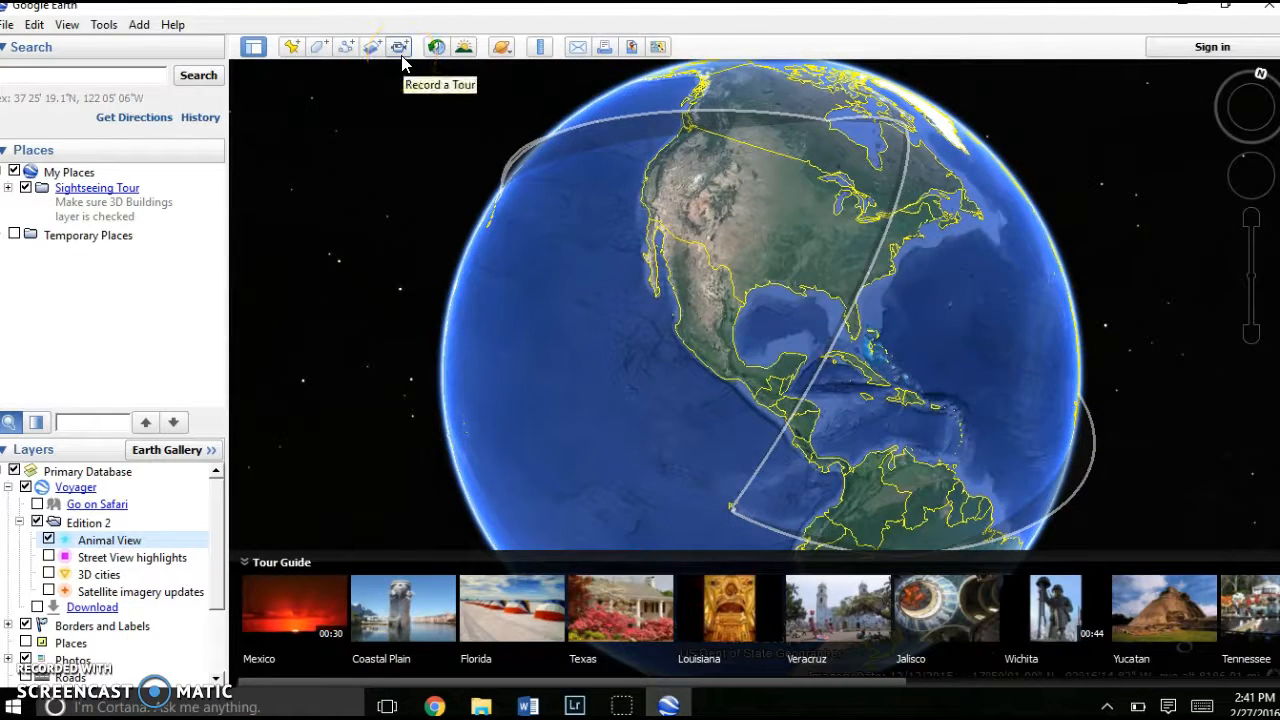
pyautogui.moveTo(711, 505); pyautogui.dragTo(634, 400)
pyautogui.moveTo(942, 410); pyautogui.dragTo(1003, 343)
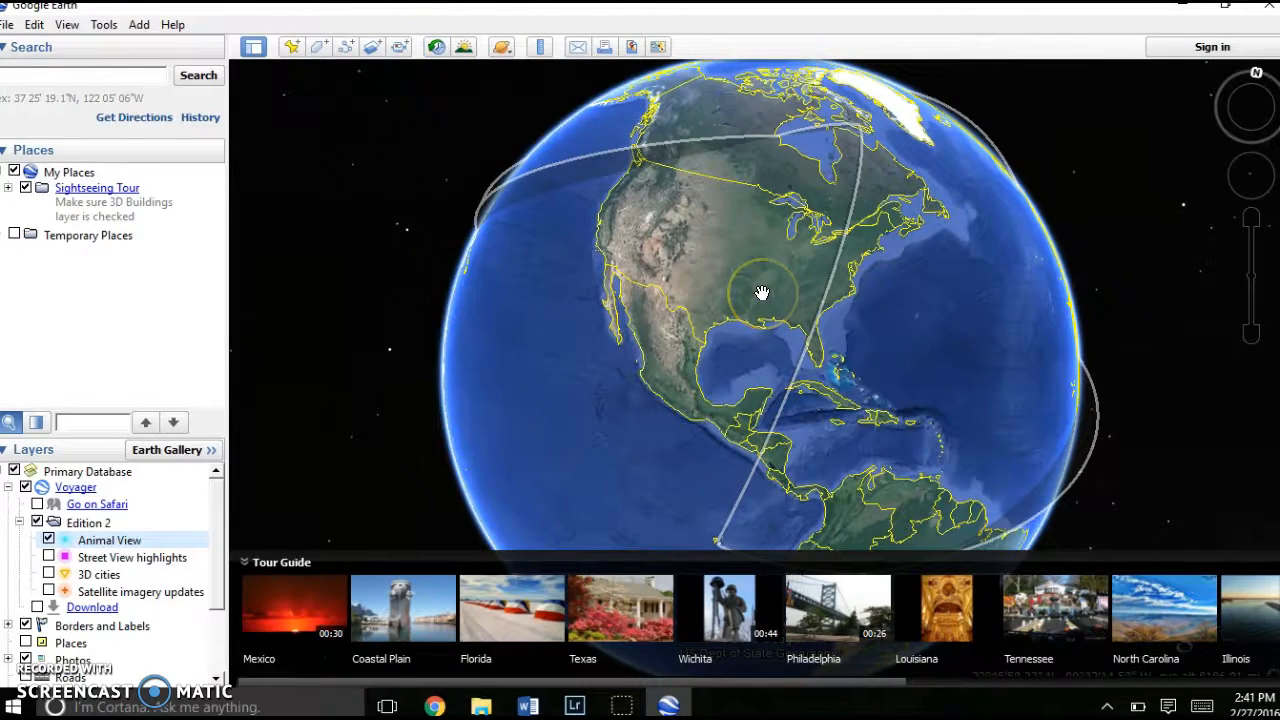
pyautogui.moveTo(745, 325); pyautogui.dragTo(733, 336)
pyautogui.moveTo(708, 386); pyautogui.dragTo(731, 343)
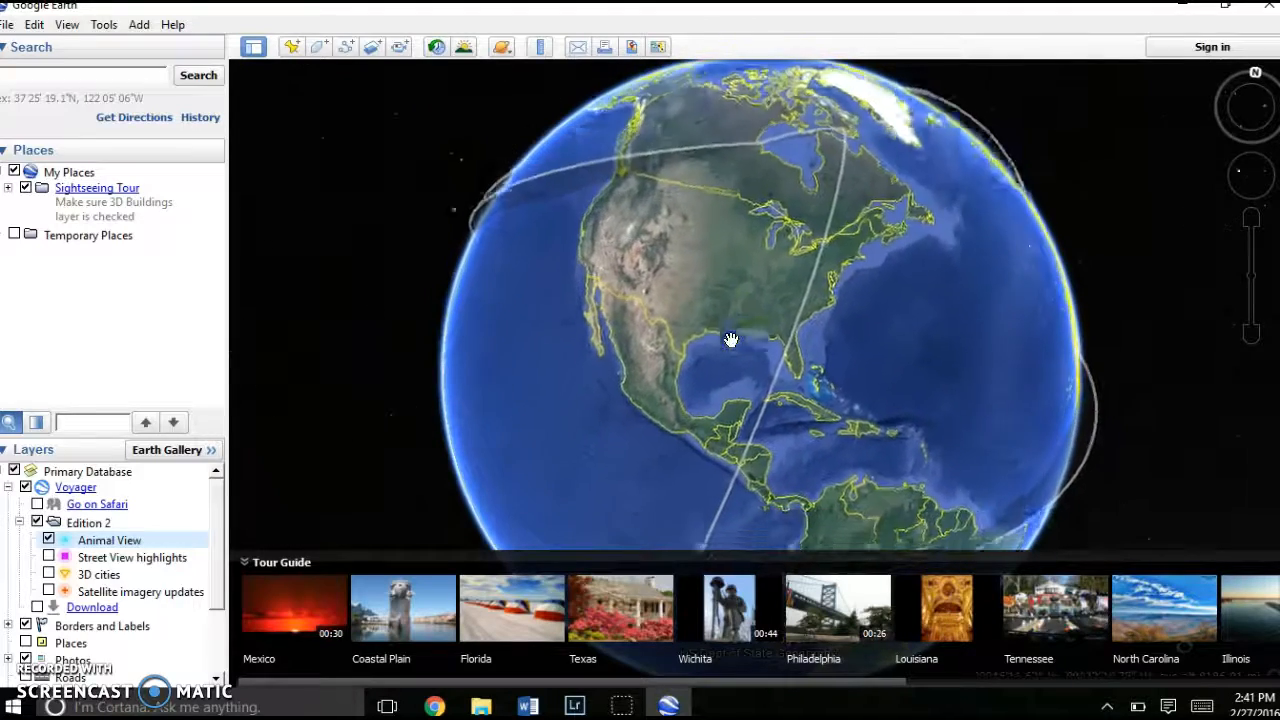
pyautogui.moveTo(706, 301); pyautogui.dragTo(695, 428)
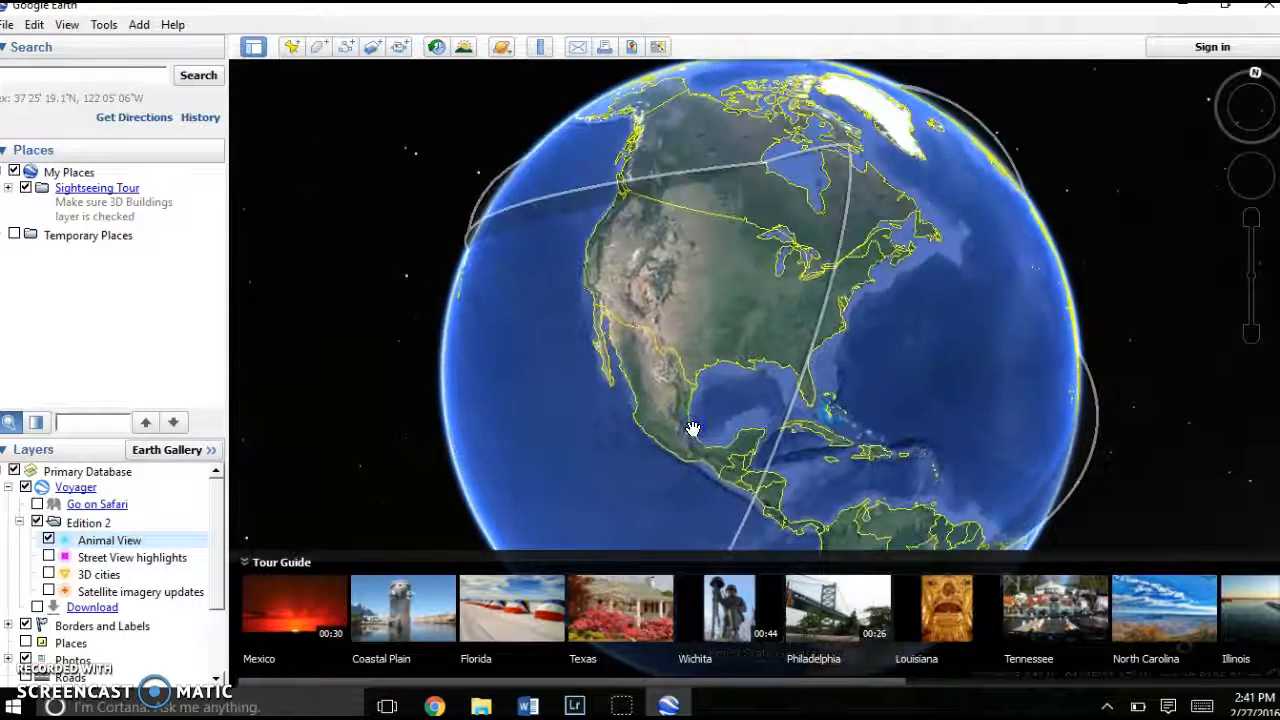
pyautogui.click(283, 563)
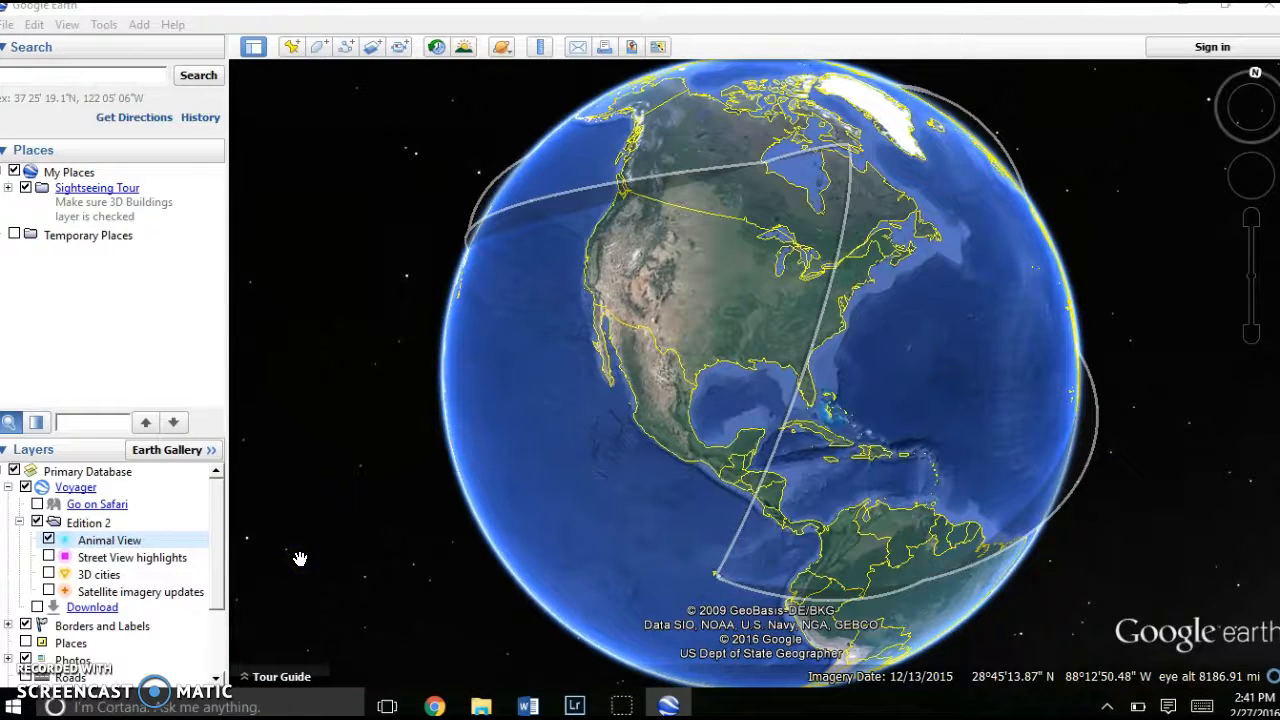
# Adjust the globe over North America, zoom out to show the entire Earth, and briefly view the Google Earth web page before returning.
pyautogui.moveTo(517, 383); pyautogui.dragTo(555, 446)
pyautogui.moveTo(924, 300); pyautogui.dragTo(893, 263)
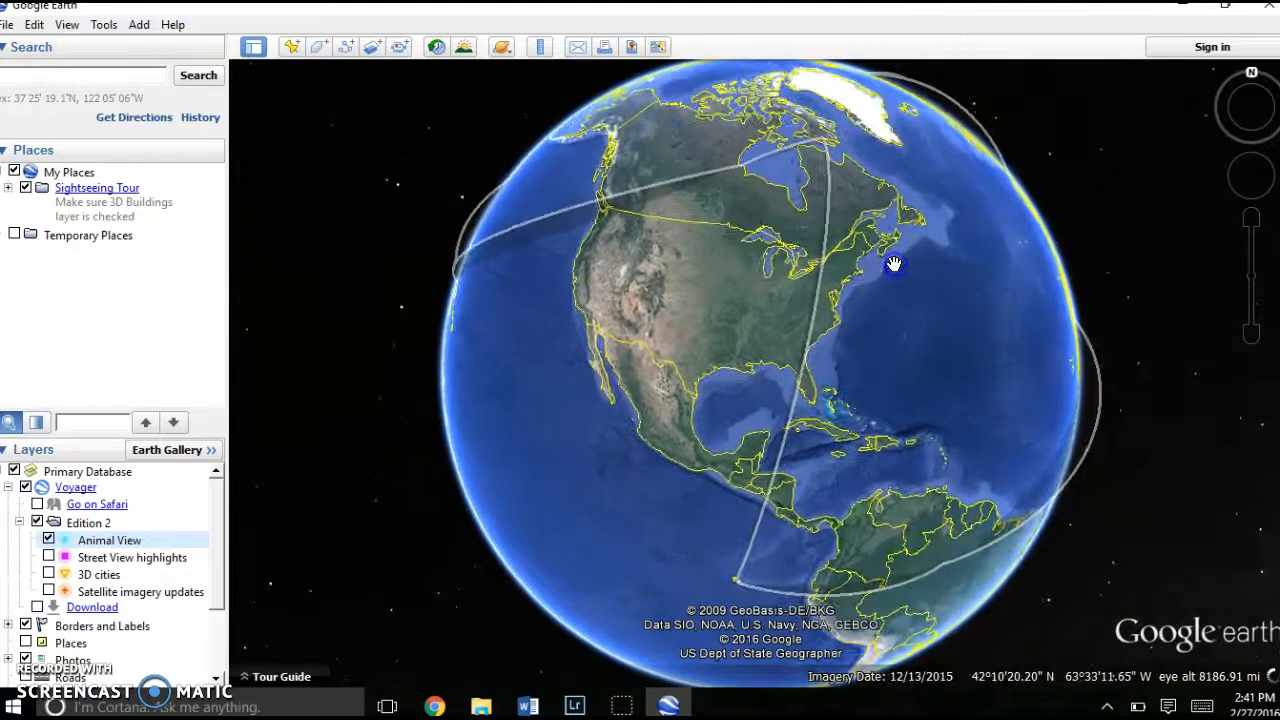
pyautogui.moveTo(506, 374); pyautogui.dragTo(506, 400)
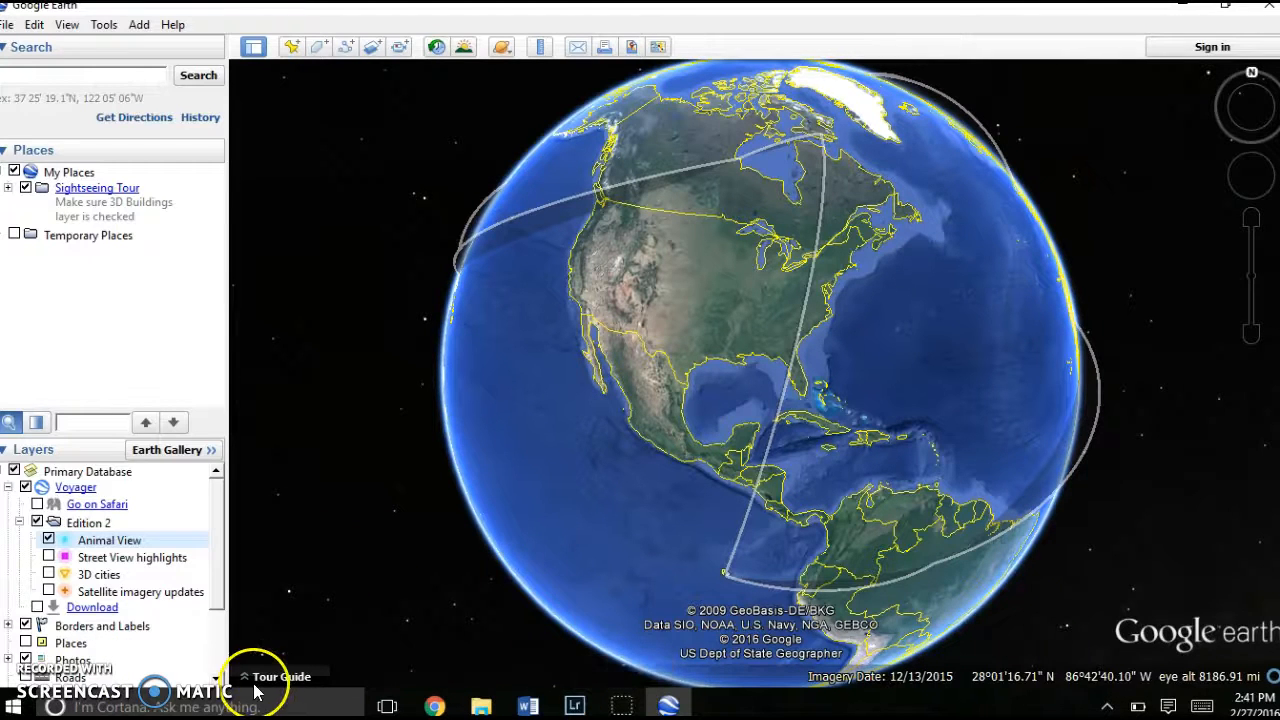
pyautogui.scroll(-3, 656, 540)
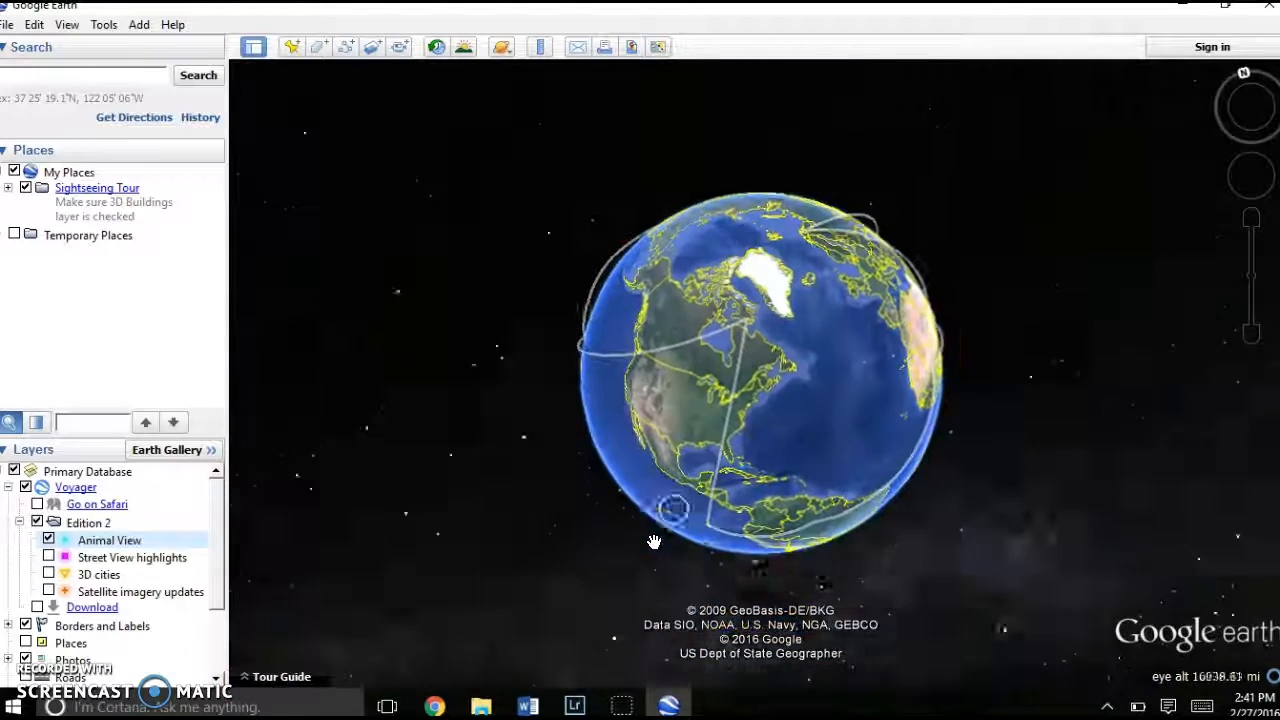
pyautogui.click(668, 705)
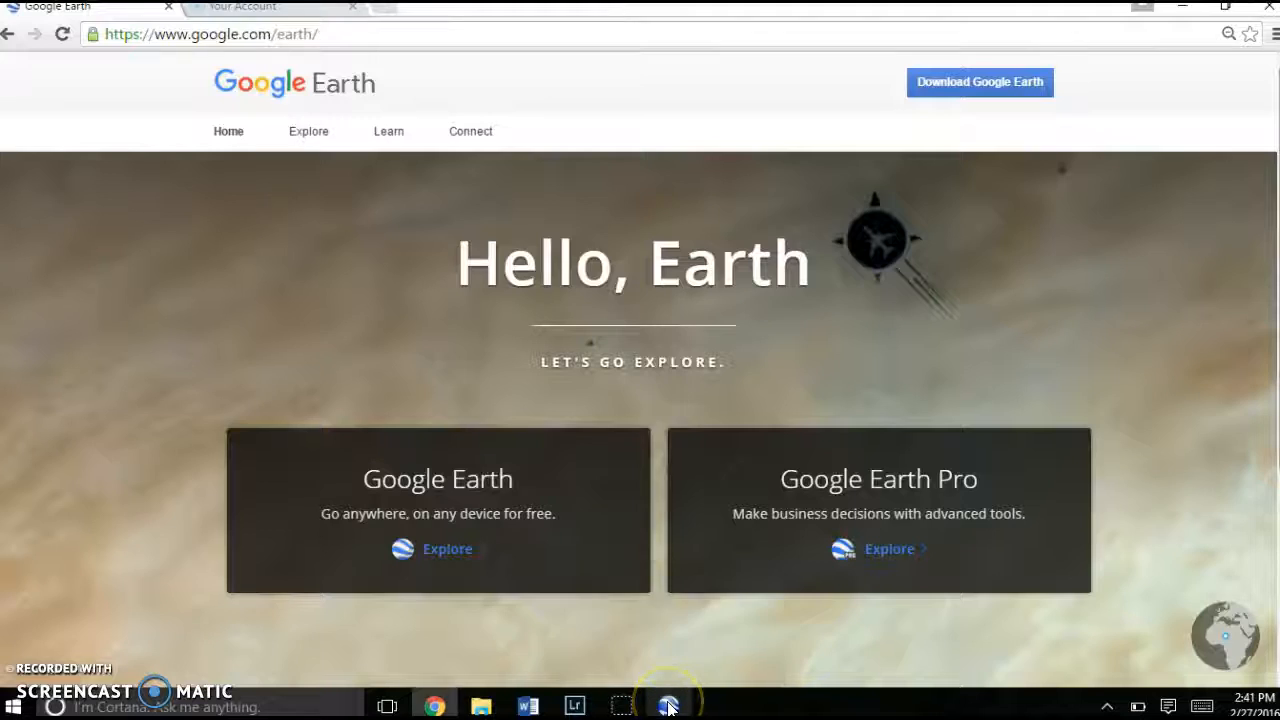
pyautogui.click(668, 705)
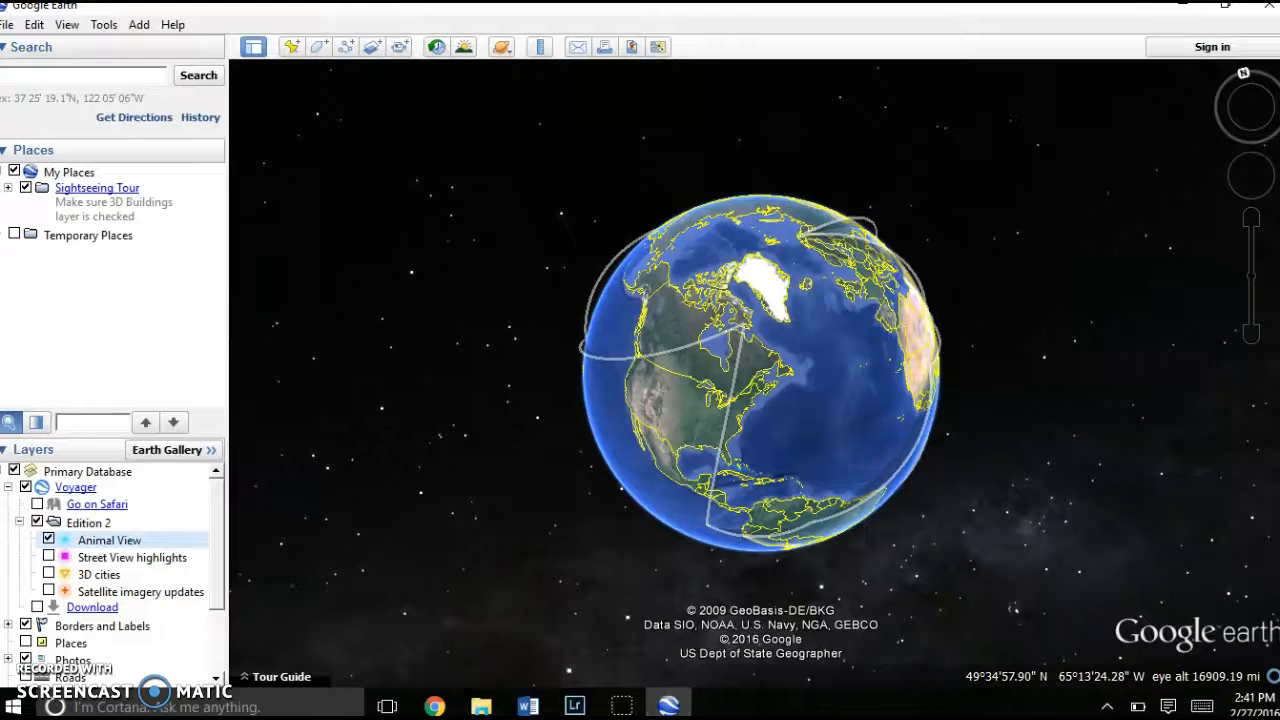